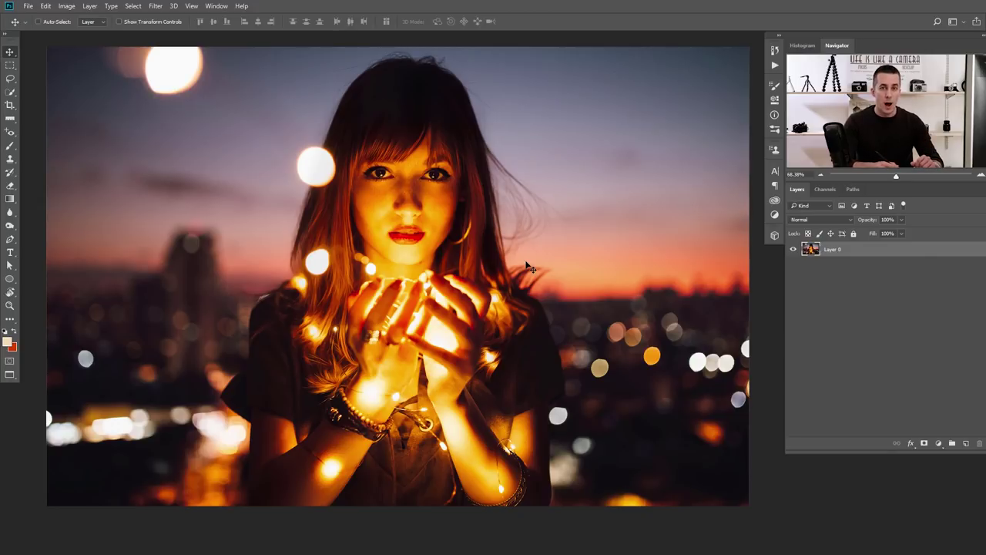
Take the whole bokeh-lights image and paste it into the portrait as Layer 1.
key("ctrl+Tab")
key("ctrl+a")
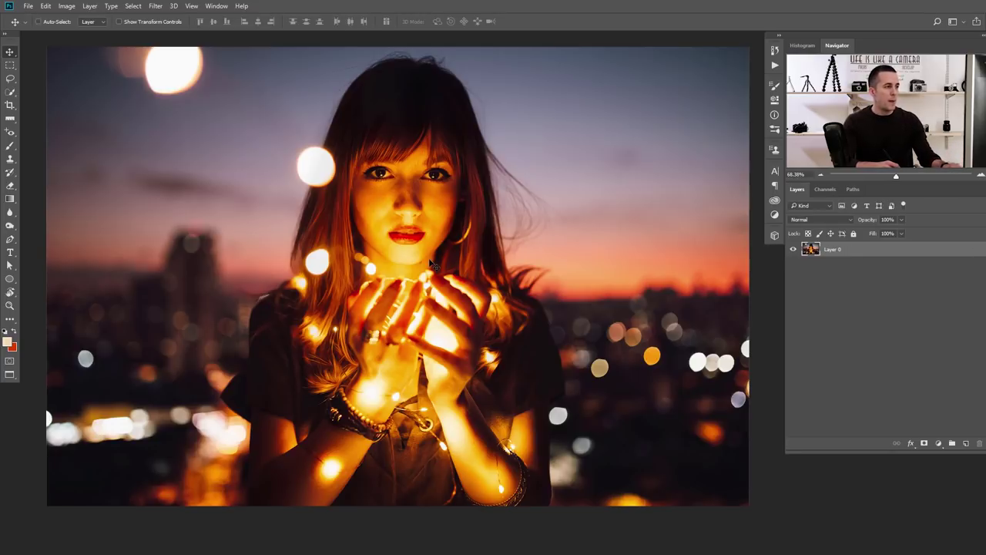
key("ctrl+v")
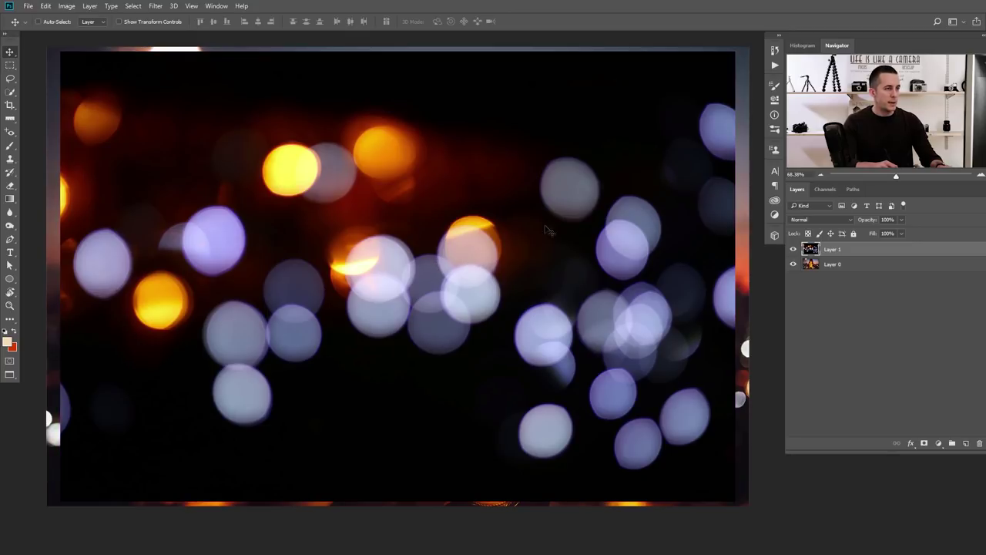
Scale the pasted bokeh layer to about 106% so it covers the whole canvas.
key("ctrl+t")
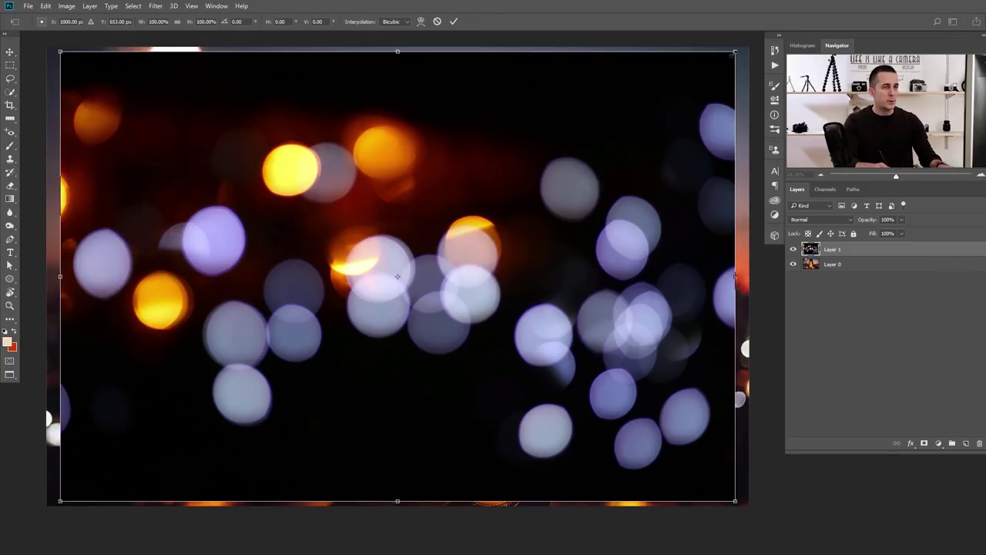
left_click_drag(397, 51, 398, 31)
scroll(519, 253, "down", 5)
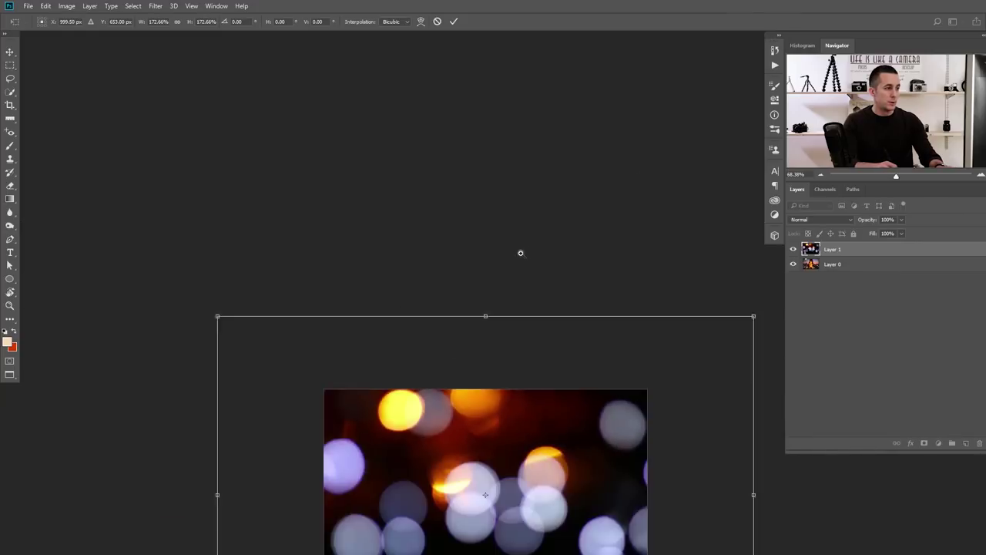
scroll(462, 298, "up", 3)
left_click_drag(679, 108, 566, 187)
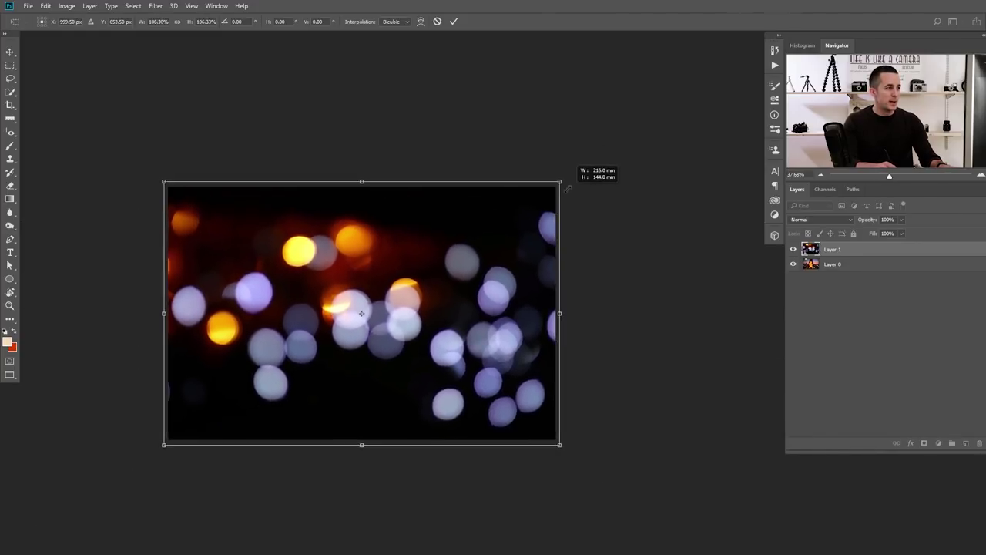
scroll(445, 279, "up", 3)
left_click(454, 22)
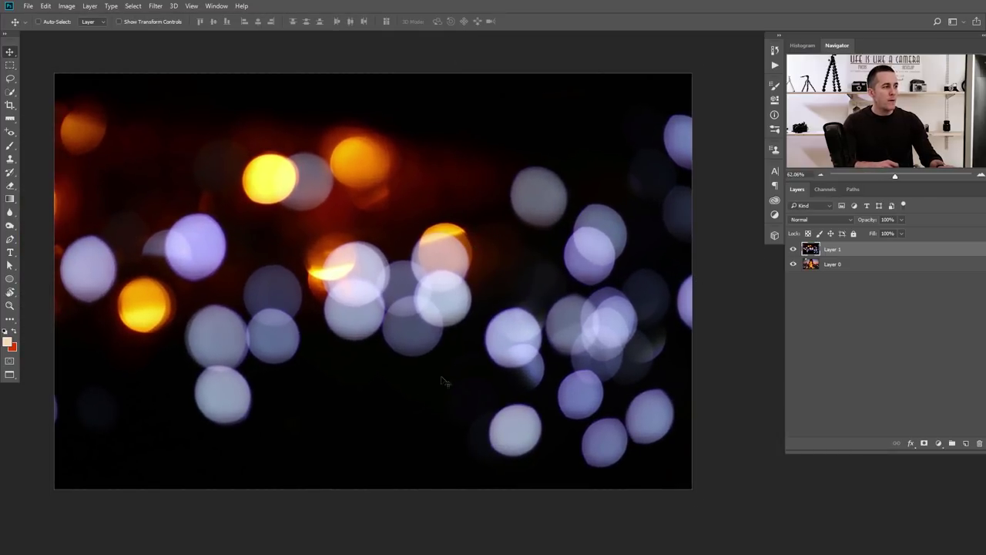
left_click_drag(434, 267, 641, 257)
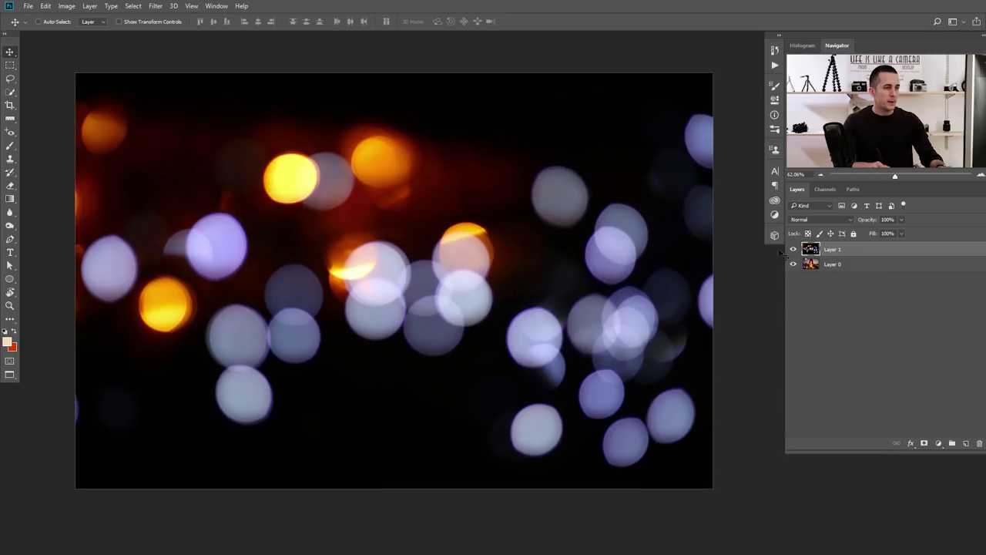
Compare Screen, Linear Dodge (Add) and Lighten on Layer 1, settling on Screen.
left_click(807, 221)
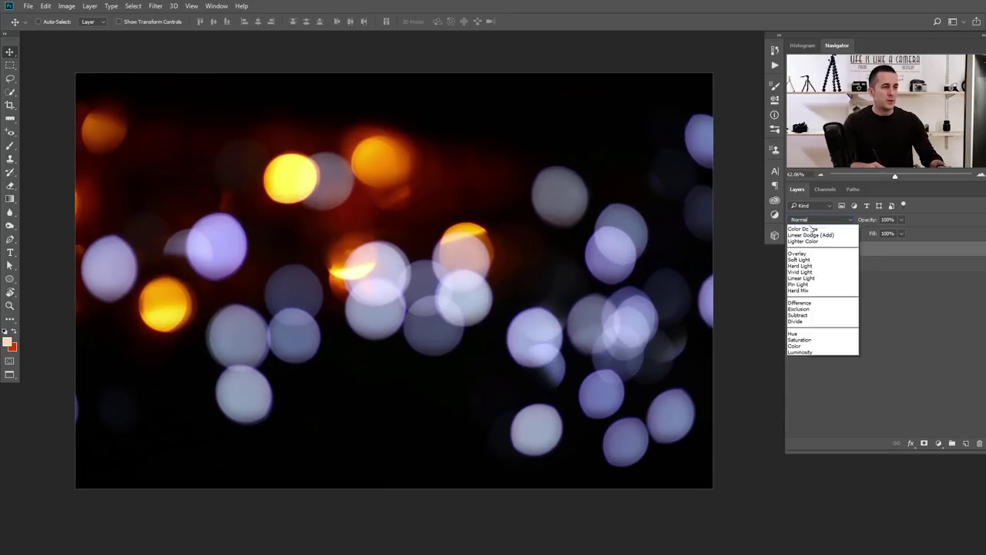
left_click(805, 291)
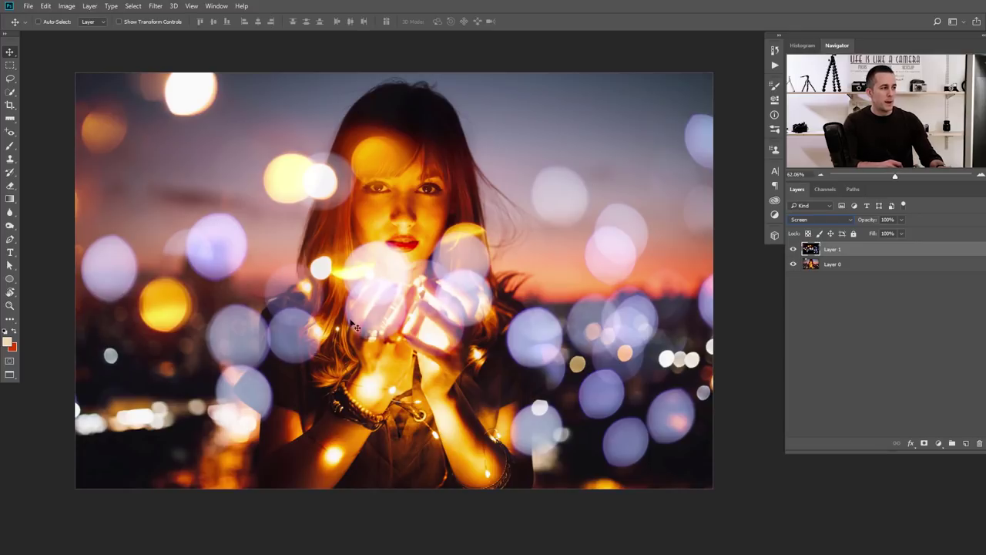
left_click(811, 221)
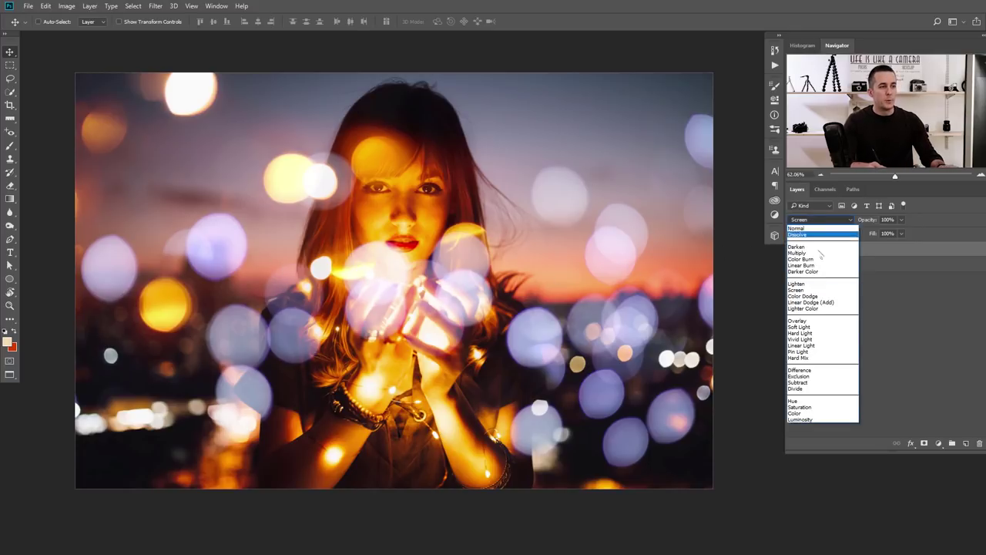
left_click(813, 304)
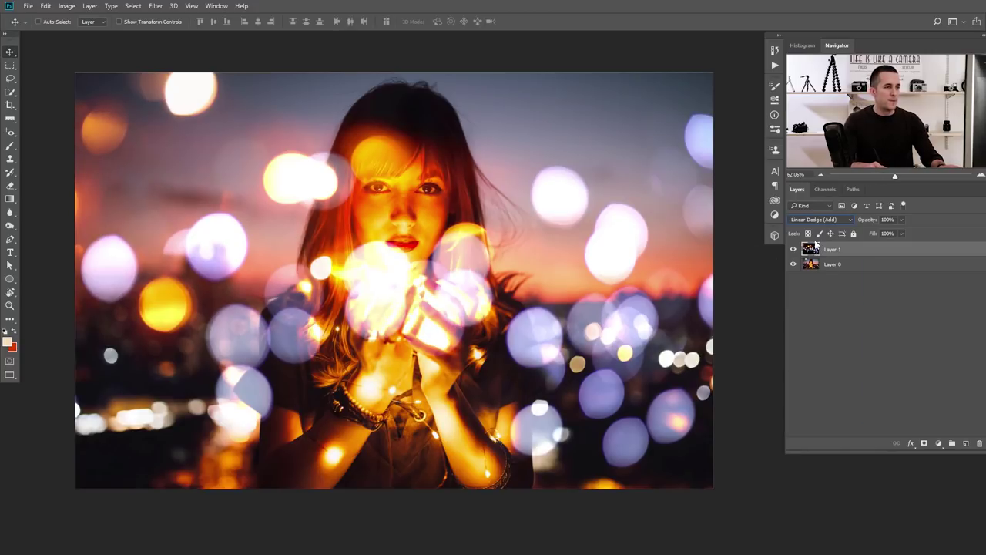
left_click(818, 222)
left_click(809, 284)
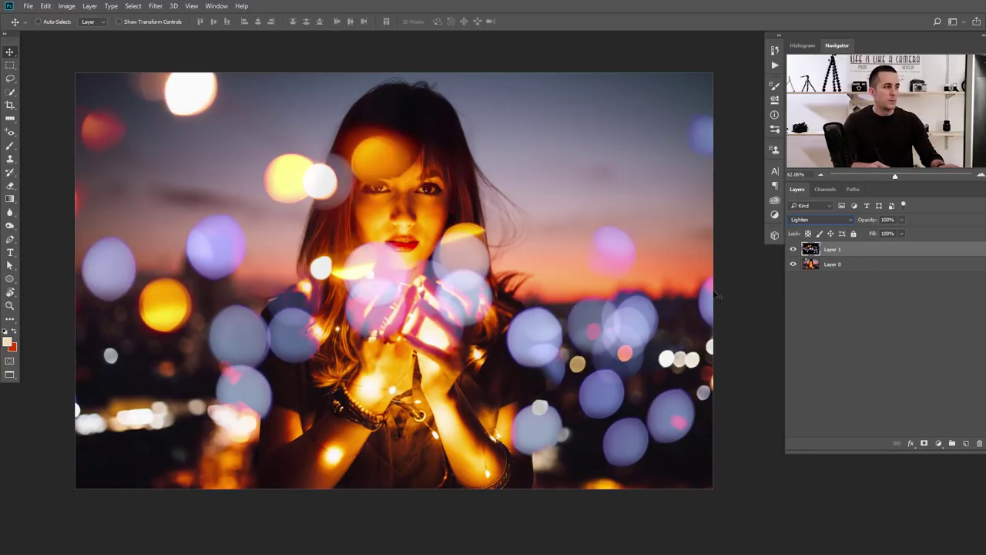
left_click(803, 222)
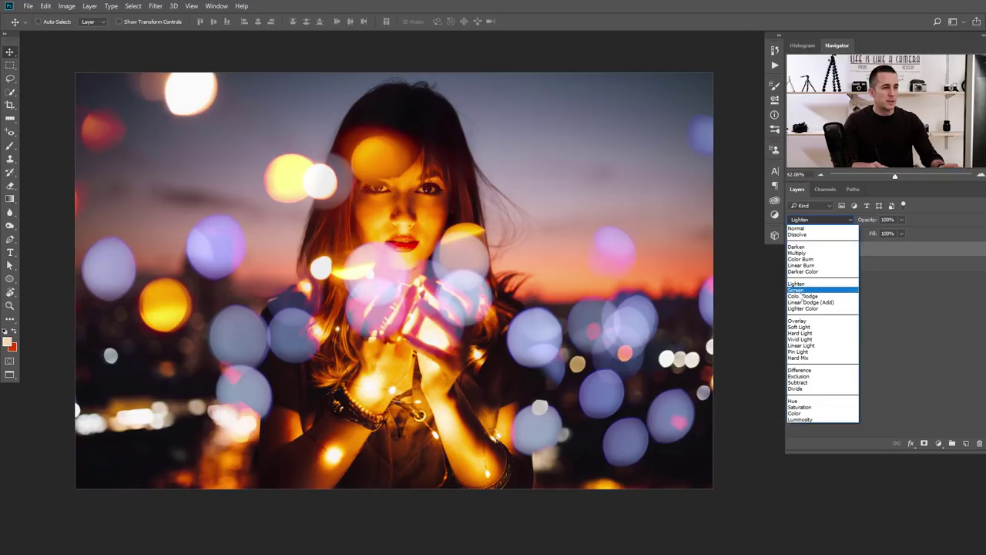
left_click(804, 292)
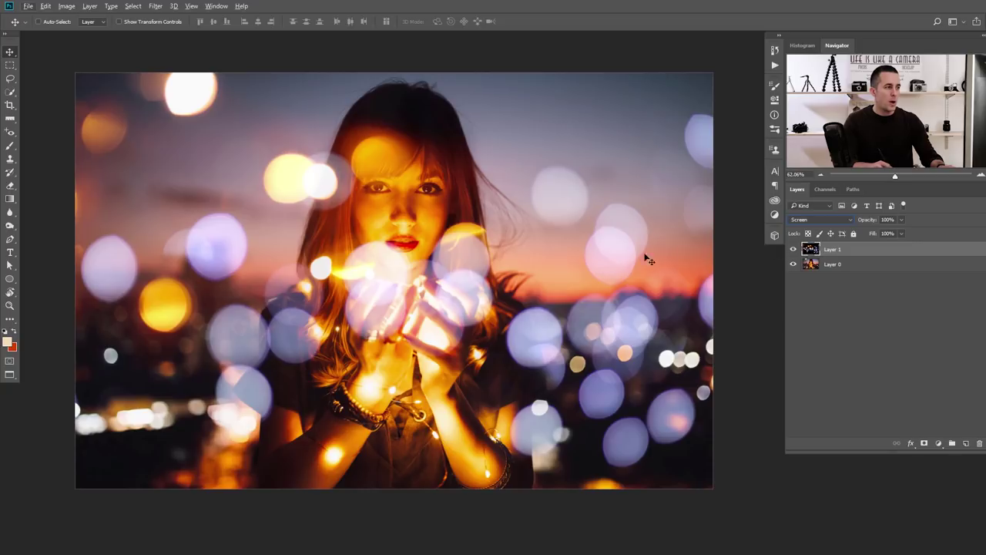
Add a layer mask to Layer 1 and pick the Soft Round brush.
left_click(924, 444)
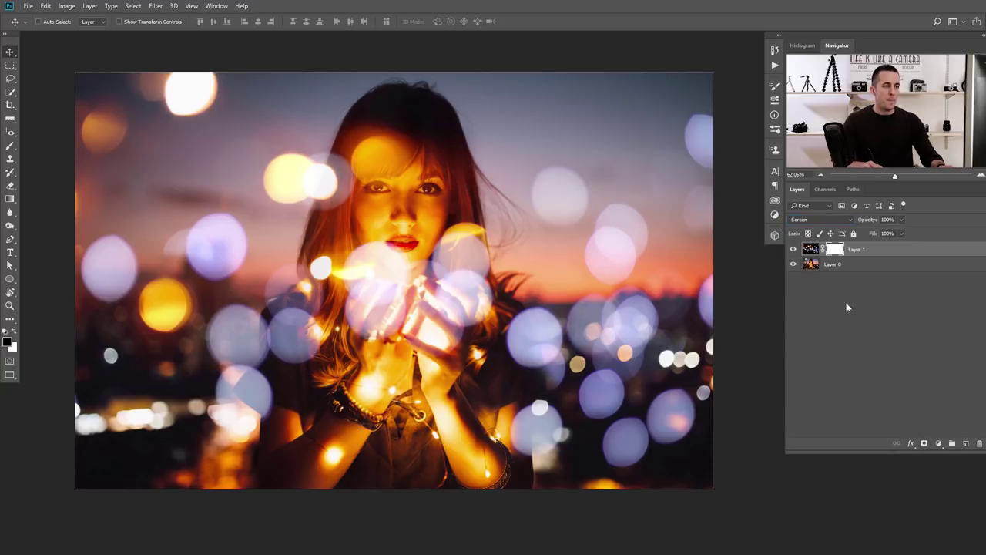
key("b")
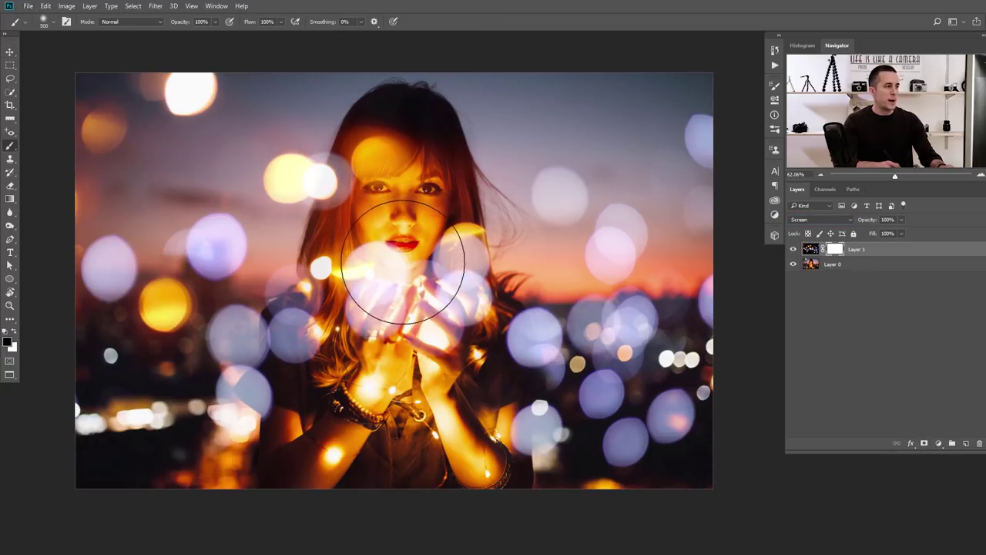
right_click(426, 281)
left_click(452, 356)
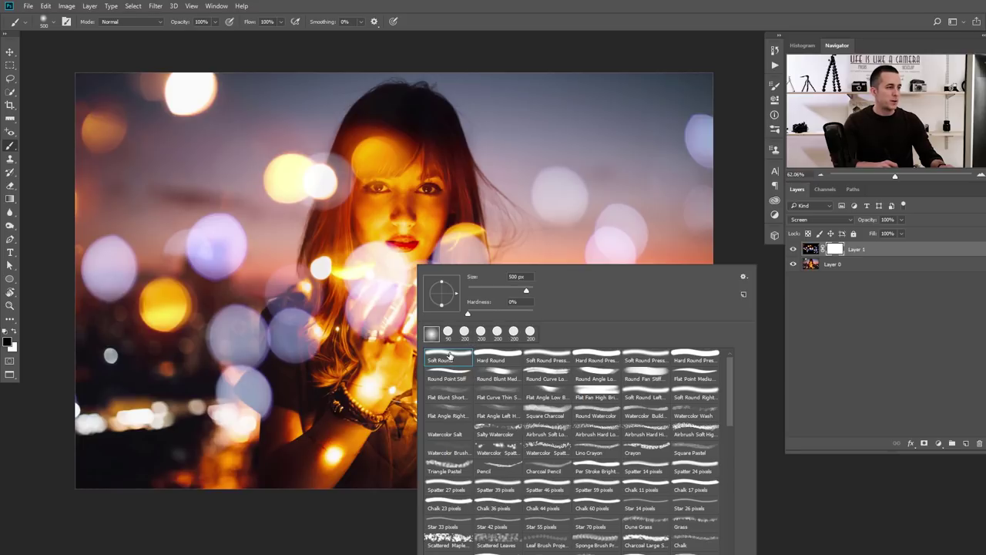
left_click(741, 235)
Paint the mask black over her face, hair, hands and right cheek.
mouse_move(426, 281)
left_mouse_down()
mouse_move(385, 260)
mouse_move(393, 313)
mouse_move(401, 218)
mouse_move(412, 335)
mouse_move(398, 372)
mouse_move(366, 383)
mouse_move(359, 369)
mouse_move(377, 366)
mouse_move(386, 445)
mouse_move(429, 442)
mouse_move(425, 382)
mouse_move(375, 325)
mouse_move(346, 333)
mouse_move(293, 271)
left_mouse_up()
key("bracketleft")
key("bracketleft")
key("bracketleft")
mouse_move(277, 323)
left_mouse_down()
mouse_move(265, 339)
mouse_move(287, 279)
mouse_move(354, 236)
mouse_move(379, 158)
mouse_move(394, 148)
left_mouse_up()
key("bracketright")
key("bracketright")
key("x")
key("x")
left_click_drag(451, 223, 463, 244)
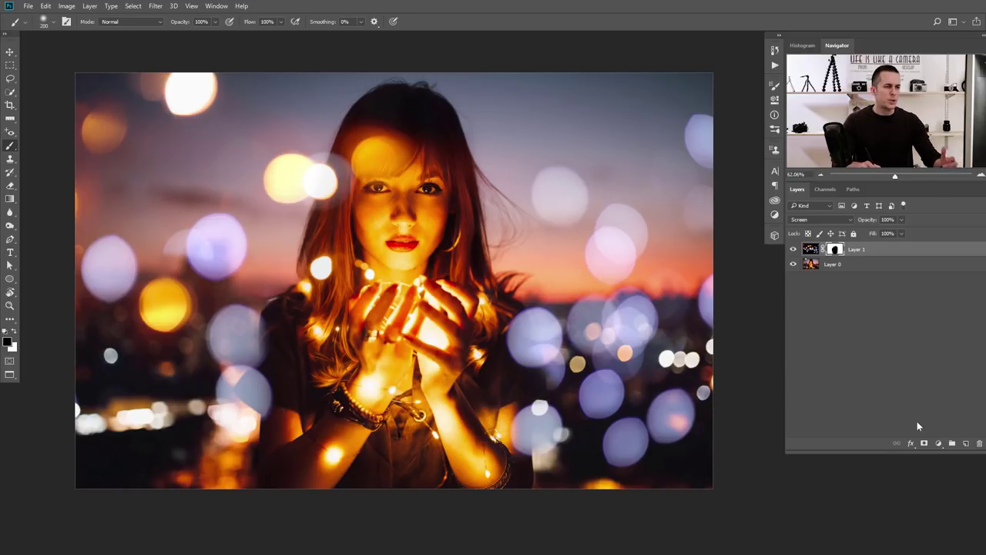
Add a Hue/Saturation adjustment layer clipped to Layer 1.
left_click(938, 443)
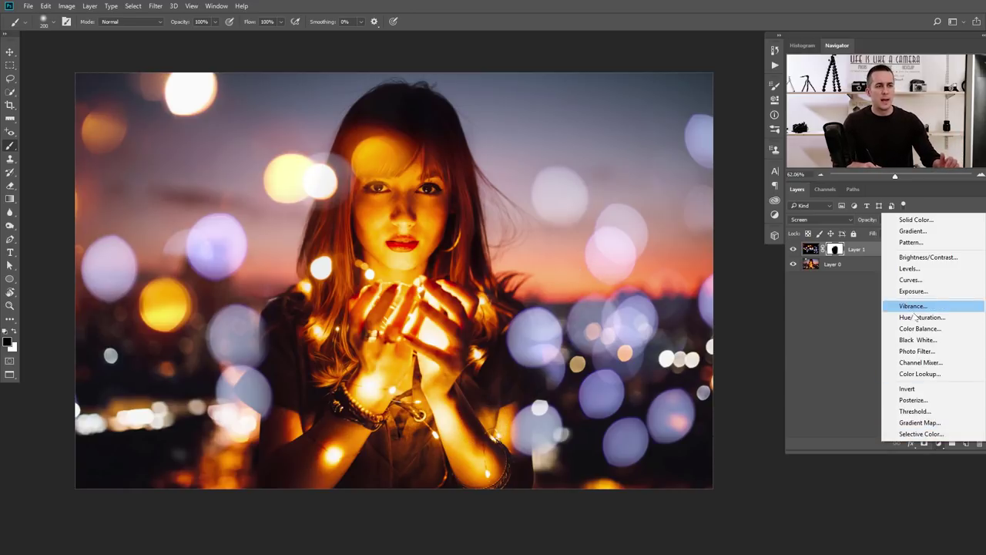
left_click(917, 317)
left_click(685, 284)
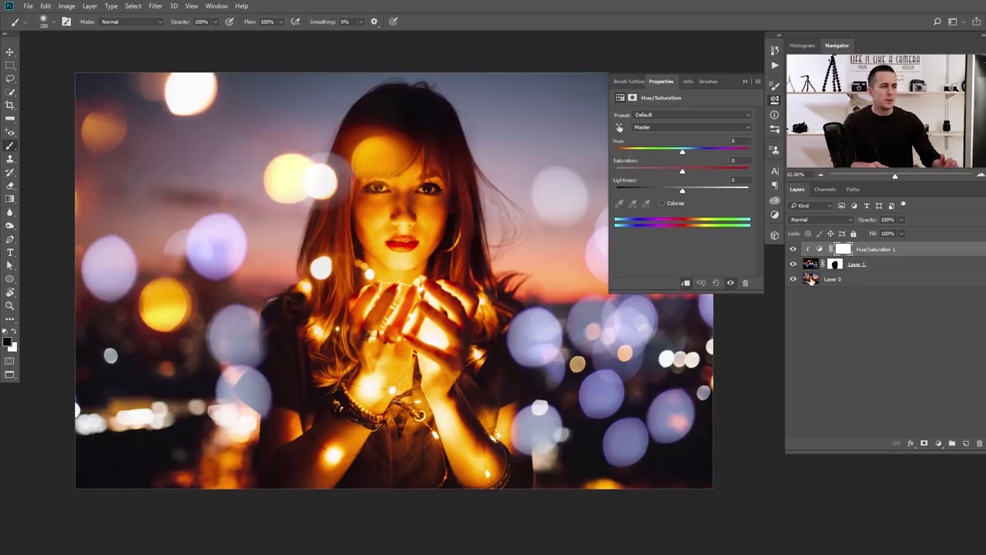
Rename Layer 1 to 'Bokeh'.
double_click(855, 264)
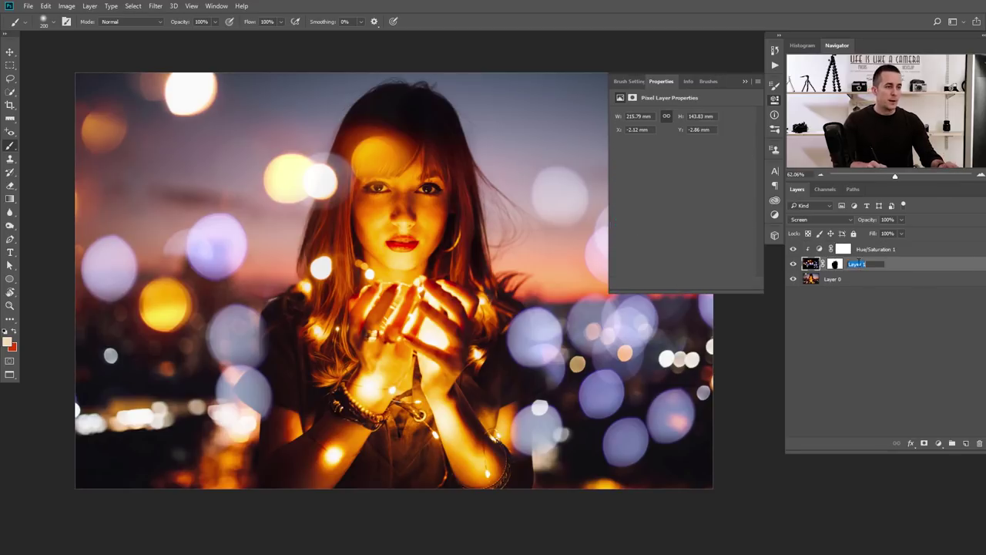
type("Bokeh")
key("Return")
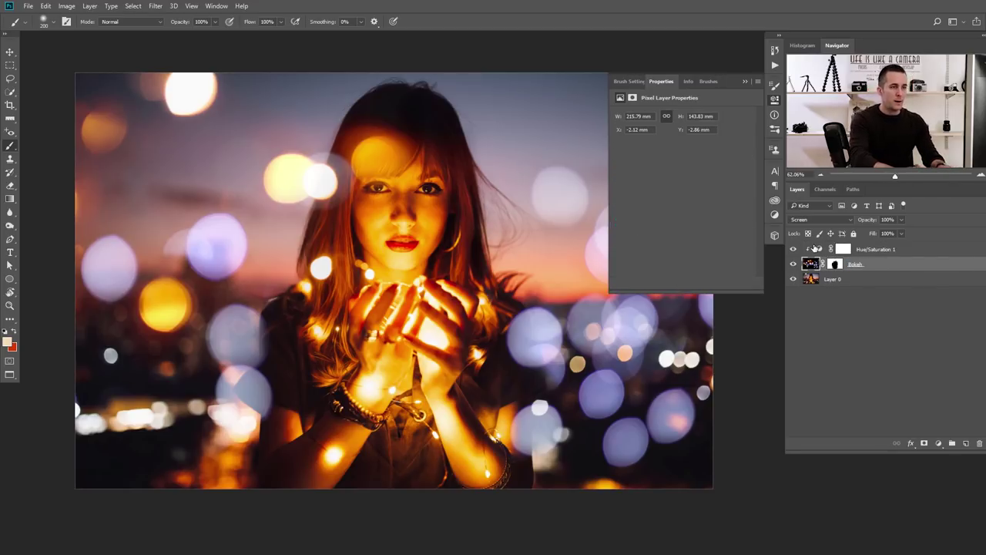
Set the clipped Hue/Saturation to Hue -12 and Saturation +18.
left_click(819, 250)
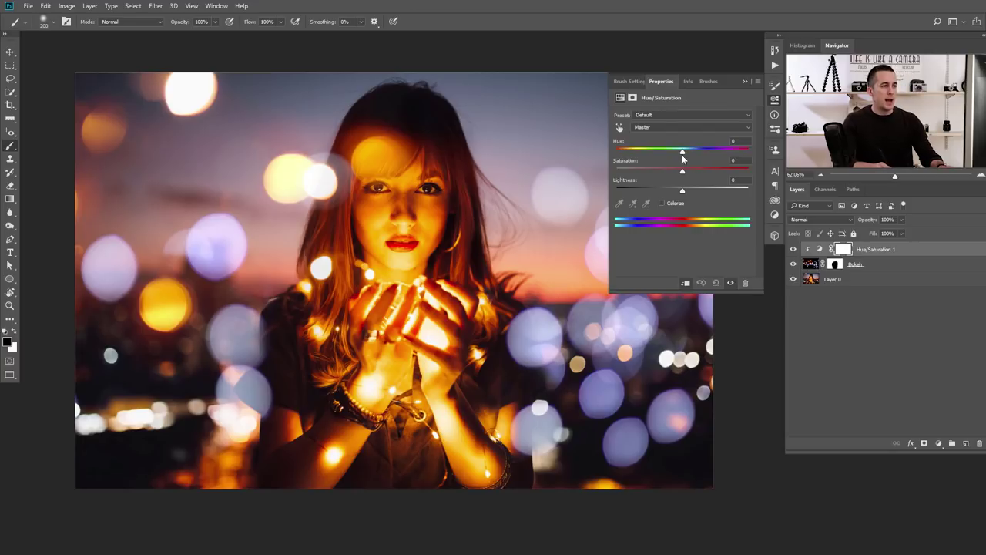
left_click_drag(686, 152, 700, 175)
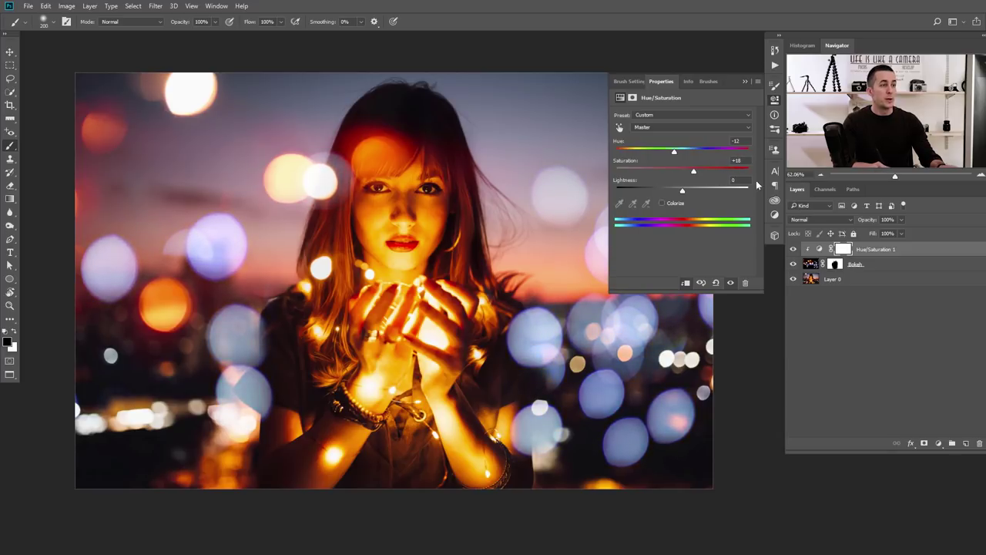
left_click(745, 82)
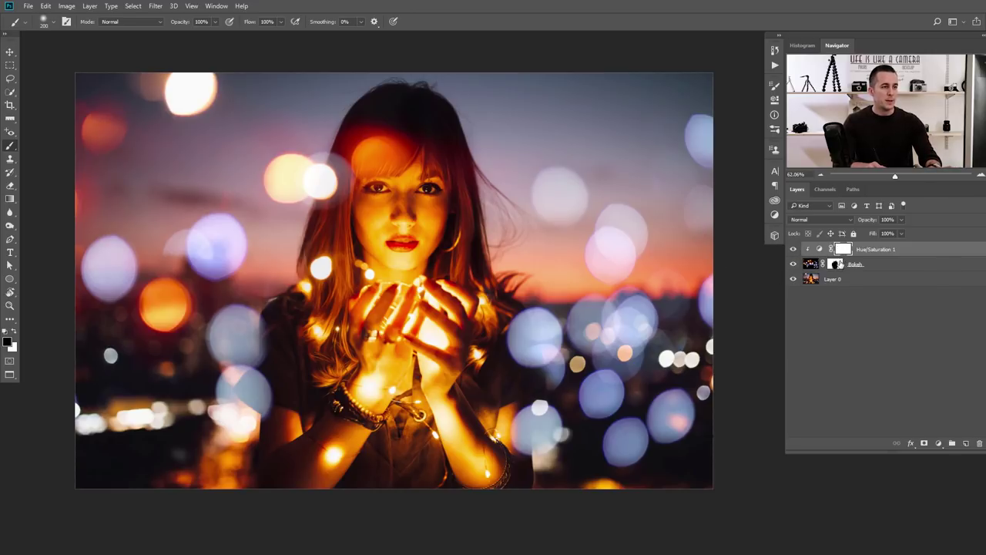
Lasso the right side around the woman, fill that area of the adjustment mask with black, and deselect.
key("l")
mouse_move(508, 127)
left_mouse_down()
mouse_move(361, 348)
mouse_move(395, 478)
mouse_move(570, 534)
mouse_move(708, 483)
mouse_move(753, 372)
mouse_move(757, 269)
mouse_move(745, 131)
mouse_move(703, 96)
mouse_move(588, 96)
mouse_move(512, 117)
left_mouse_up()
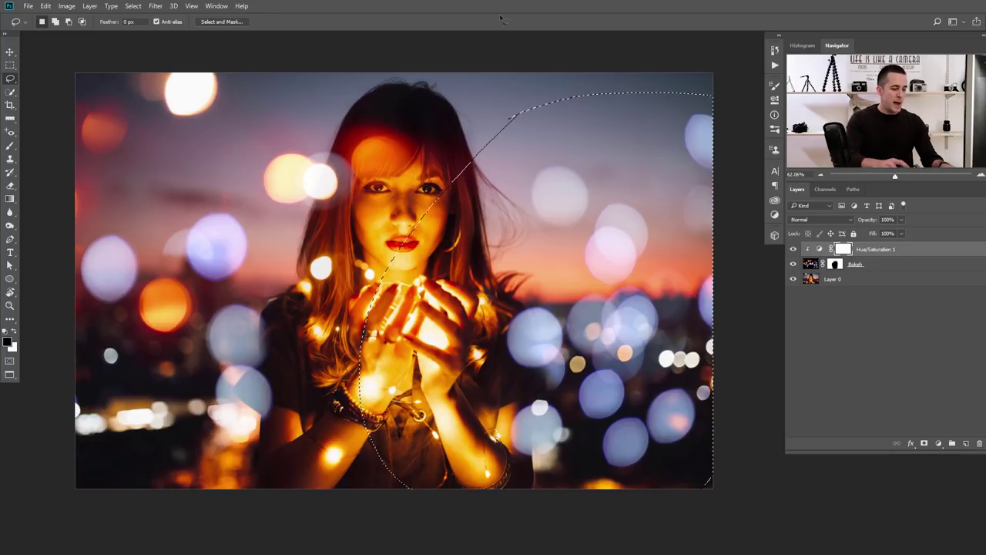
key("alt+BackSpace")
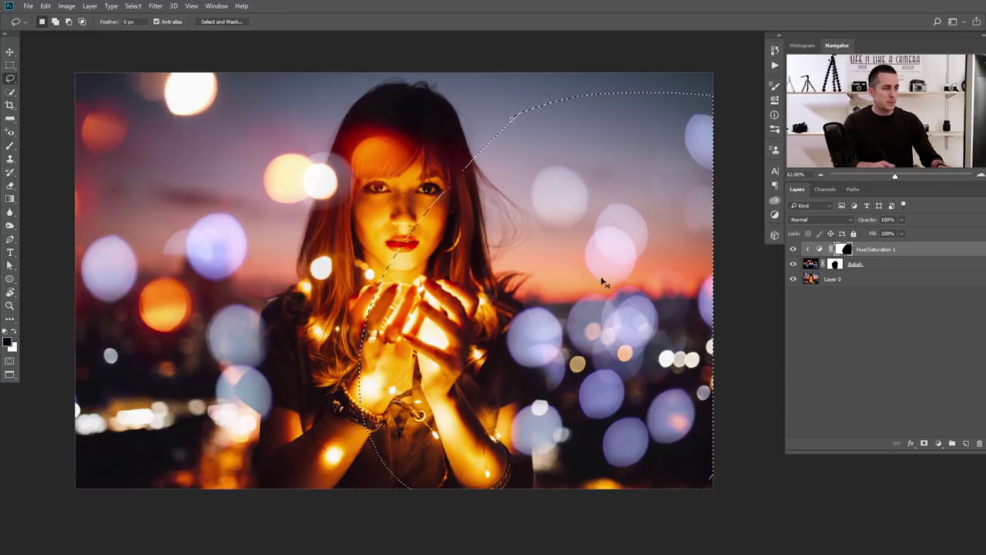
key("ctrl+d")
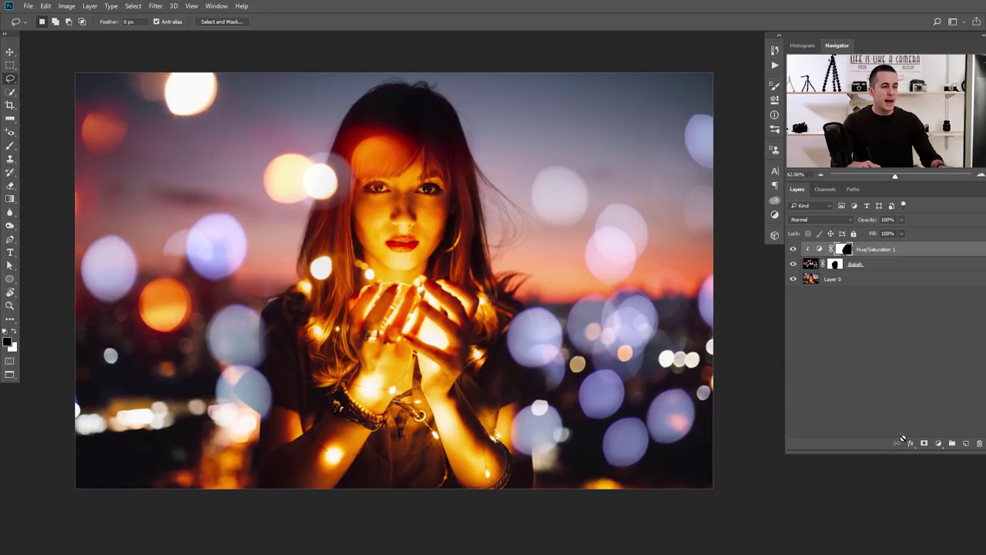
Add a second Hue/Saturation clipped to Bokeh, using an inverted copy of the first mask.
left_click(939, 443)
left_click(905, 324)
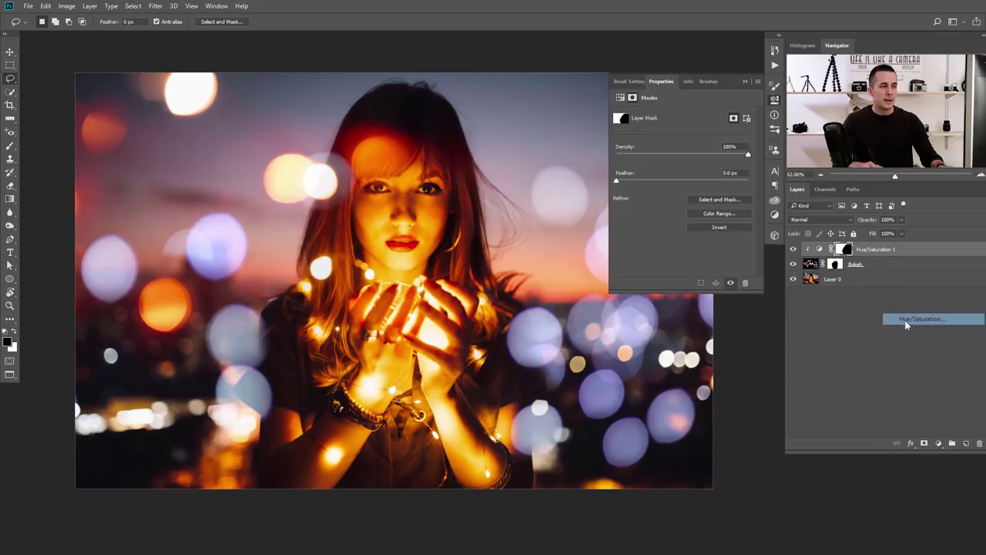
left_click(686, 283)
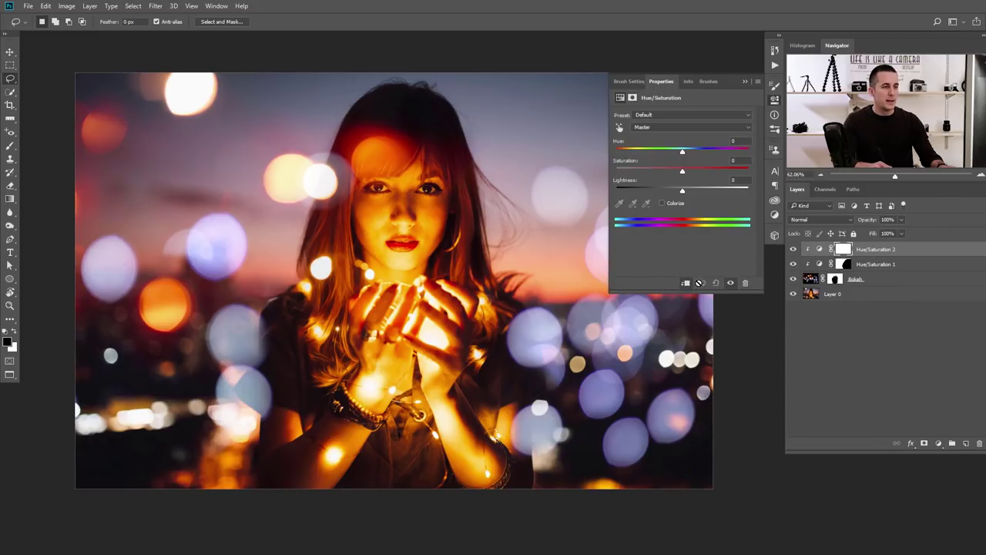
left_click_drag(845, 266, 845, 250)
left_click(452, 227)
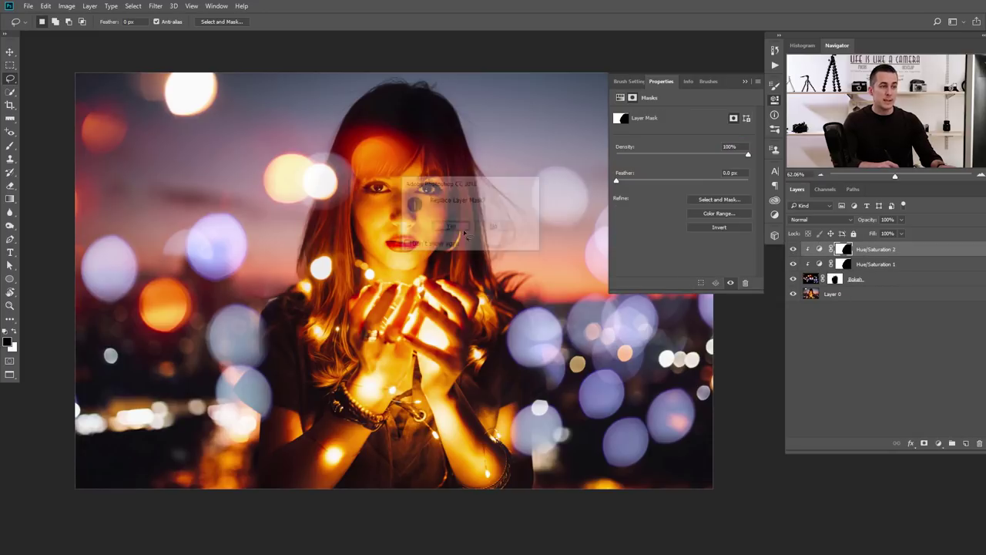
key("ctrl+i")
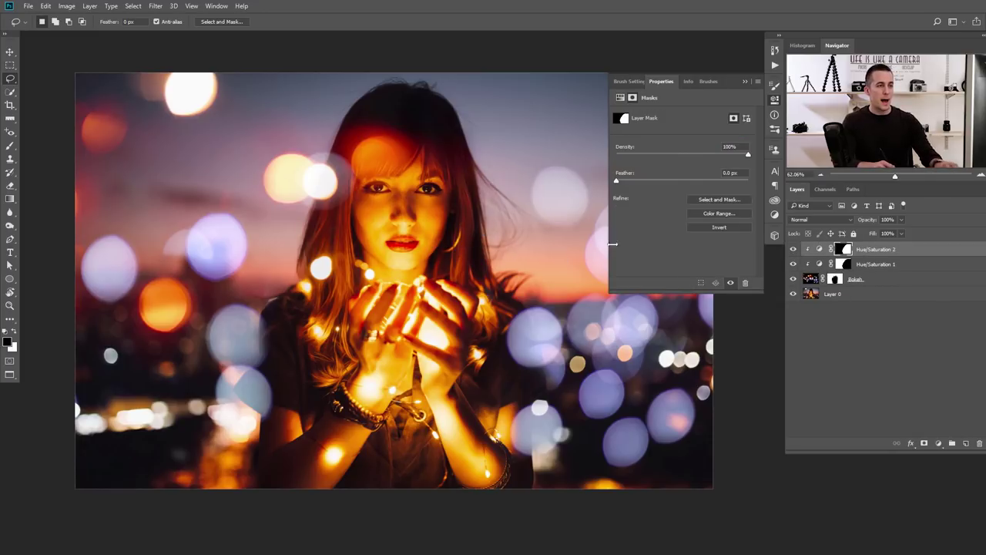
left_click(745, 82)
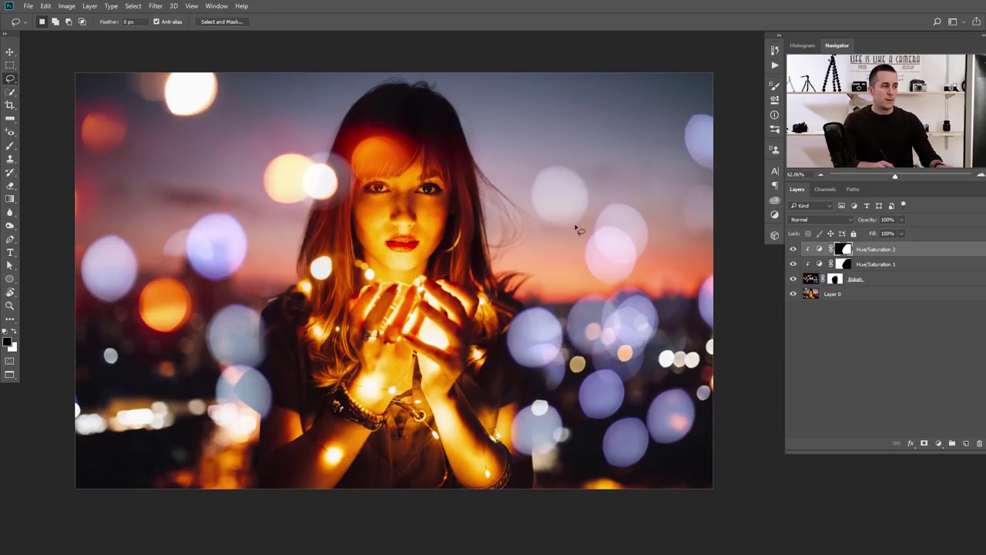
Set the second Hue/Saturation to Hue -5 and Saturation +19 for lavender-blue bokeh.
double_click(818, 252)
left_click_drag(682, 151, 682, 192)
left_click_drag(630, 152, 694, 170)
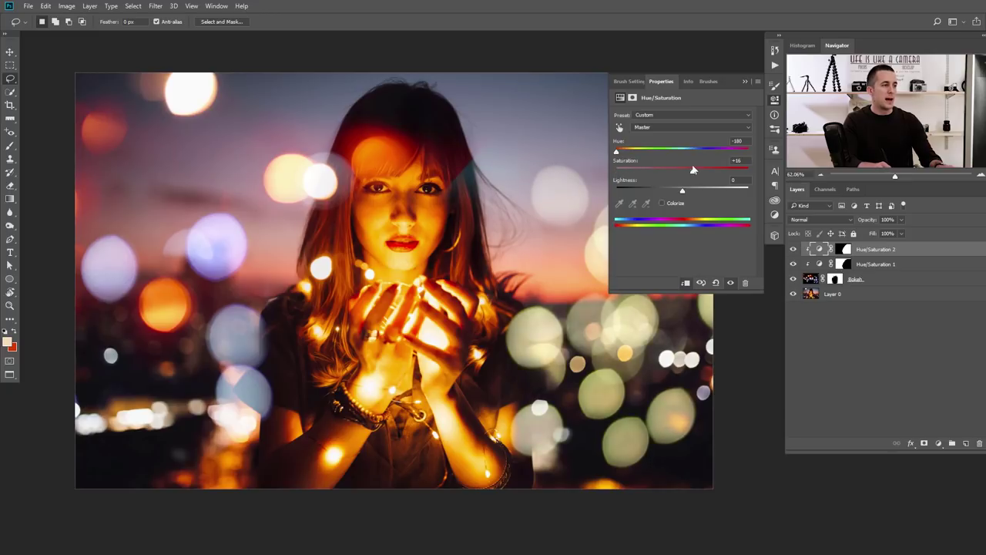
left_click(678, 149)
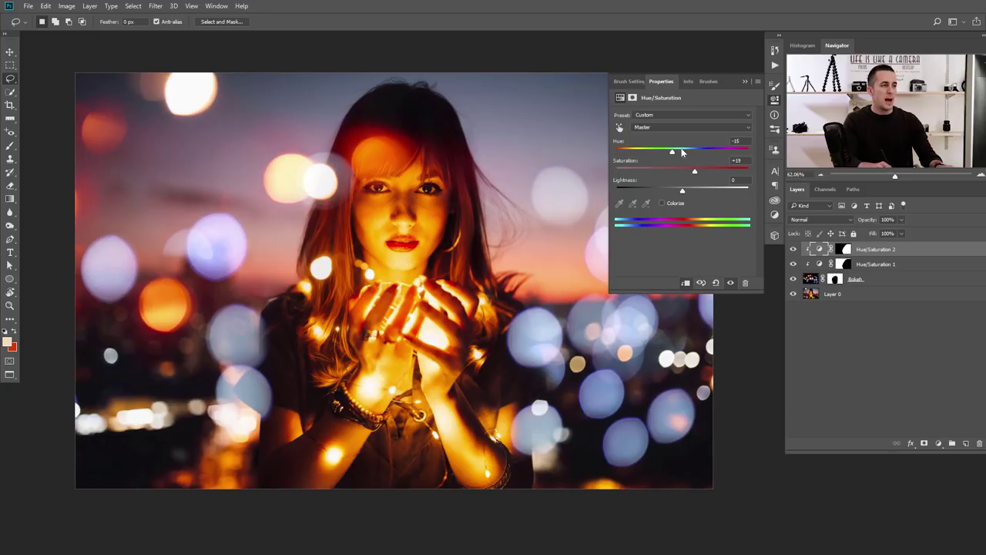
left_click(744, 81)
scroll(552, 231, "down", 1)
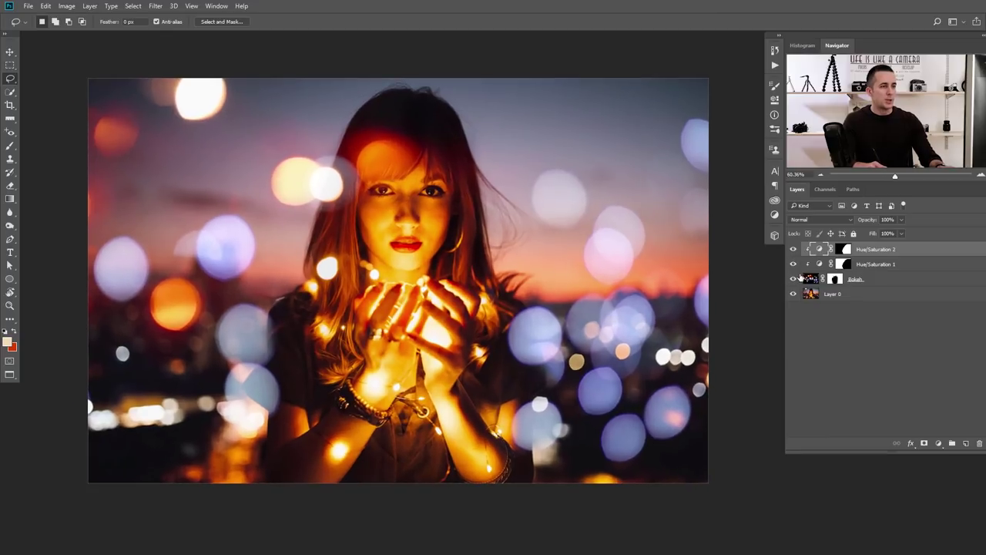
Group the Bokeh layer and its two adjustments into a group named 'Bokeh 1'.
left_click(815, 281, "shift")
key("ctrl+g")
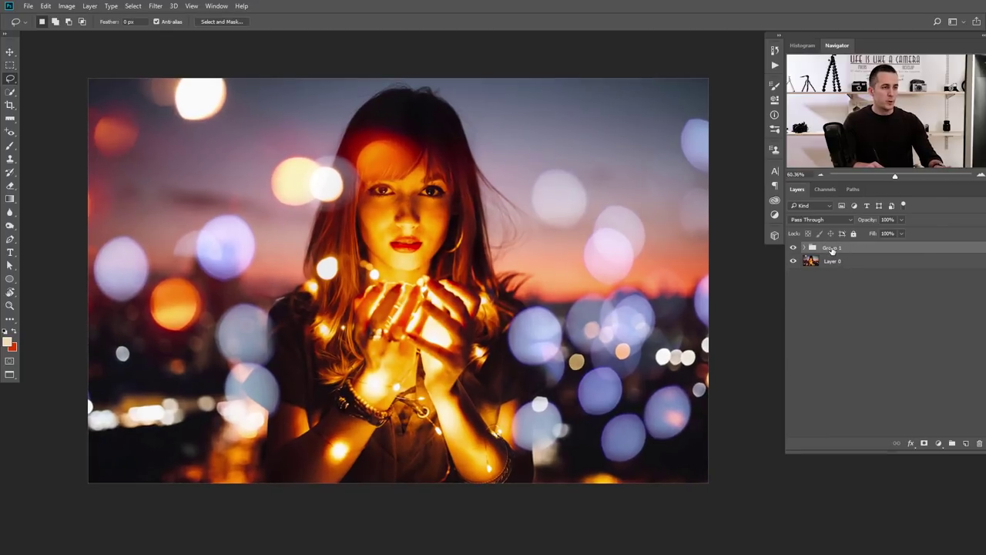
double_click(832, 247)
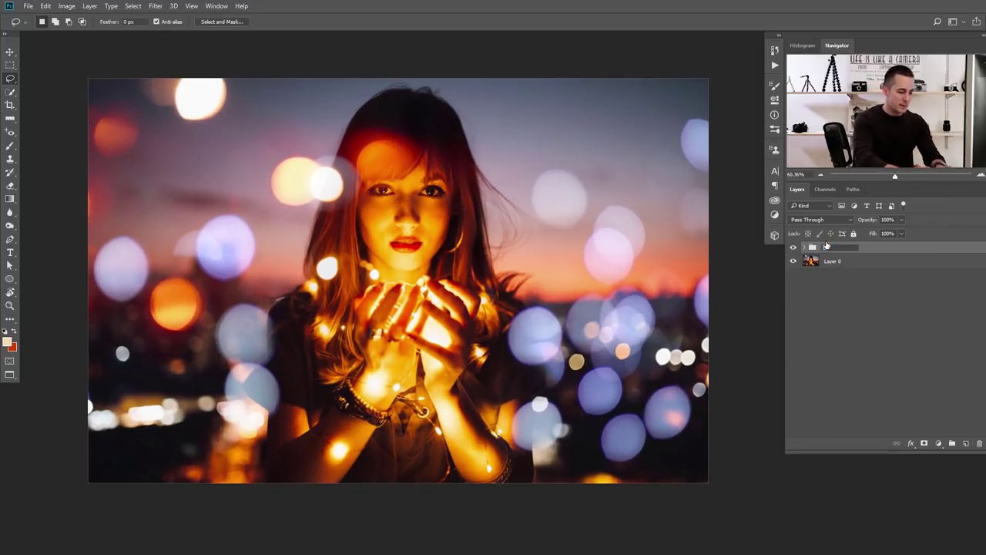
type("Bokeh 1")
key("Return")
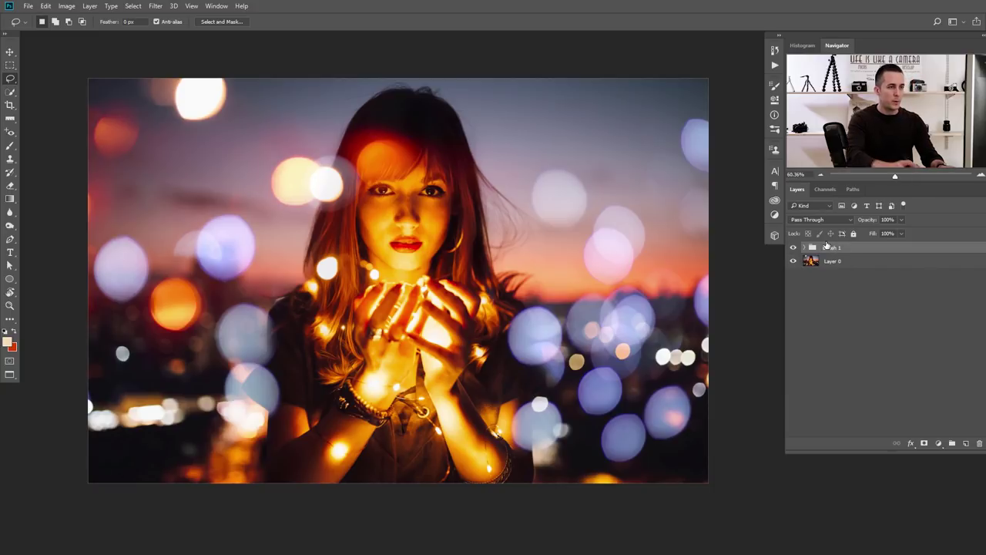
Toggle Bokeh 1's visibility to compare, leave it hidden, and start a new document.
left_click(792, 247)
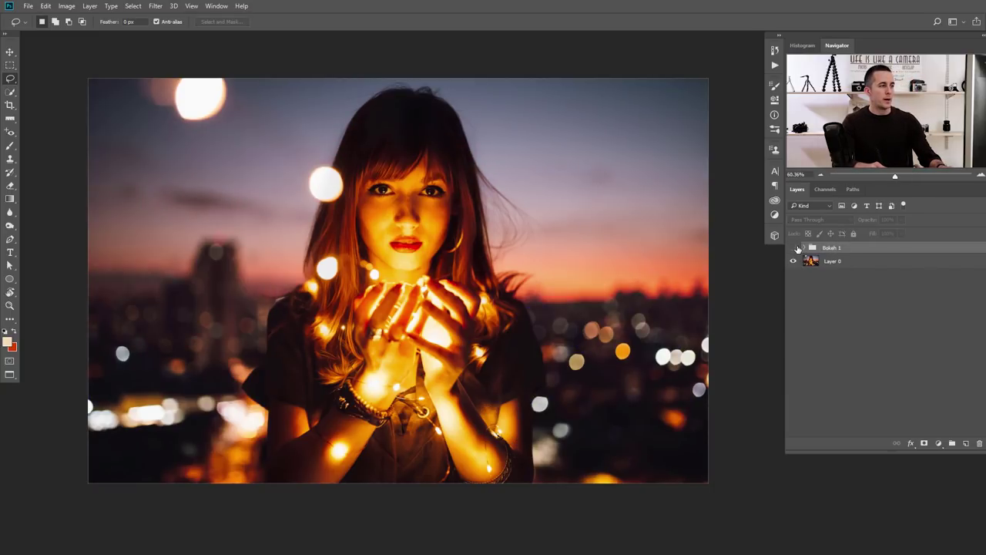
left_click(793, 247)
left_click(793, 248)
left_click(793, 248)
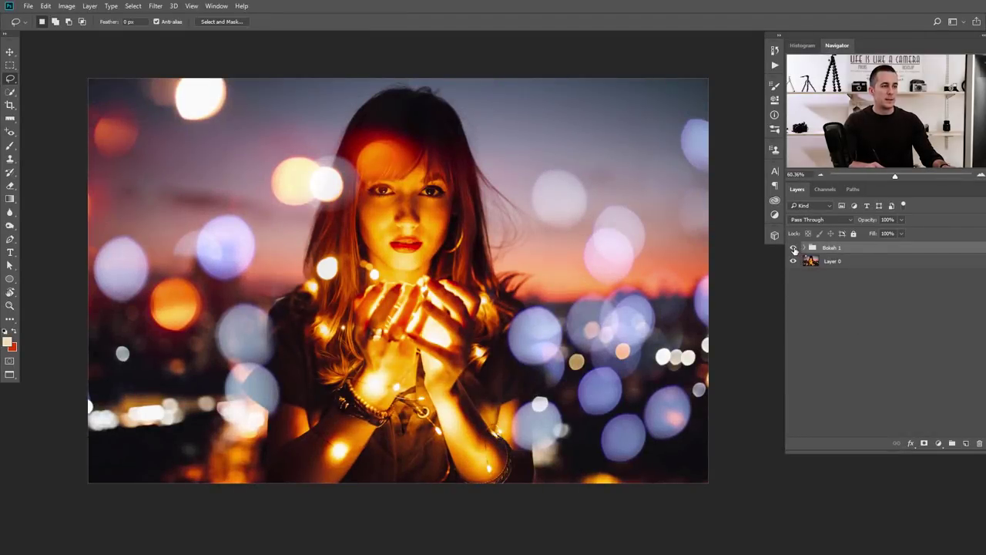
left_click(794, 247)
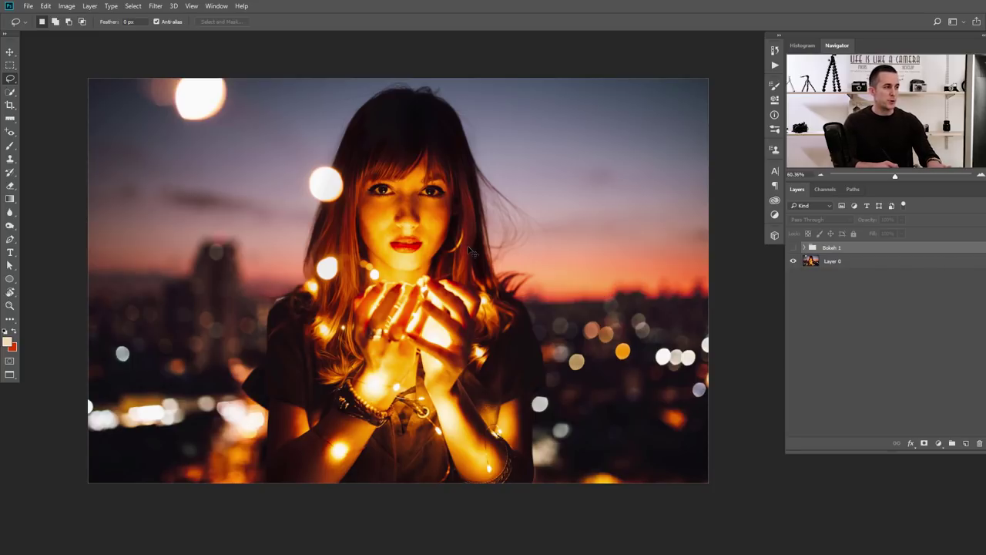
key("ctrl+n")
Create a blank white document 2000 px wide and 2000 px high.
left_click(465, 195)
type("2000")
key("Tab")
type("2000")
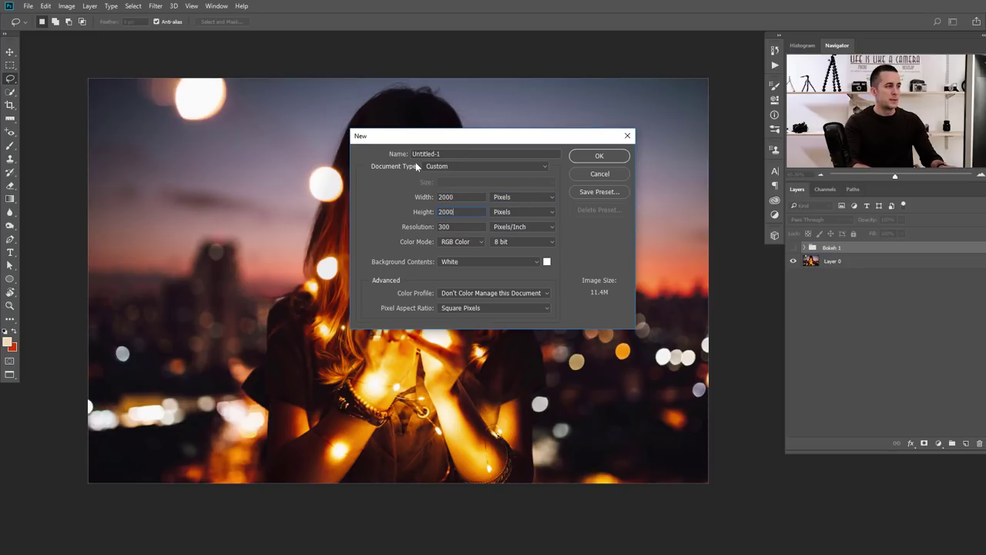
left_click(599, 157)
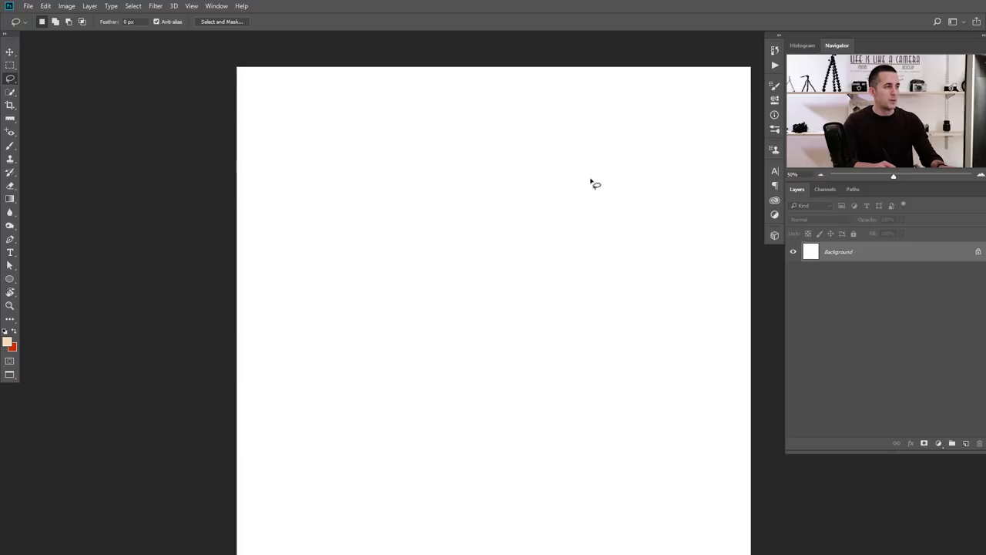
scroll(501, 246, "down", 2)
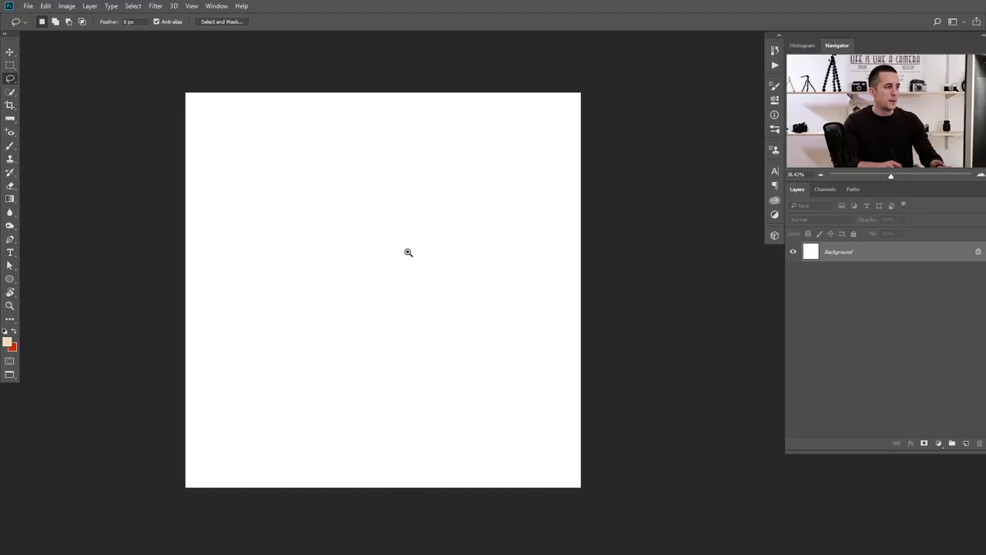
scroll(407, 251, "up", 1)
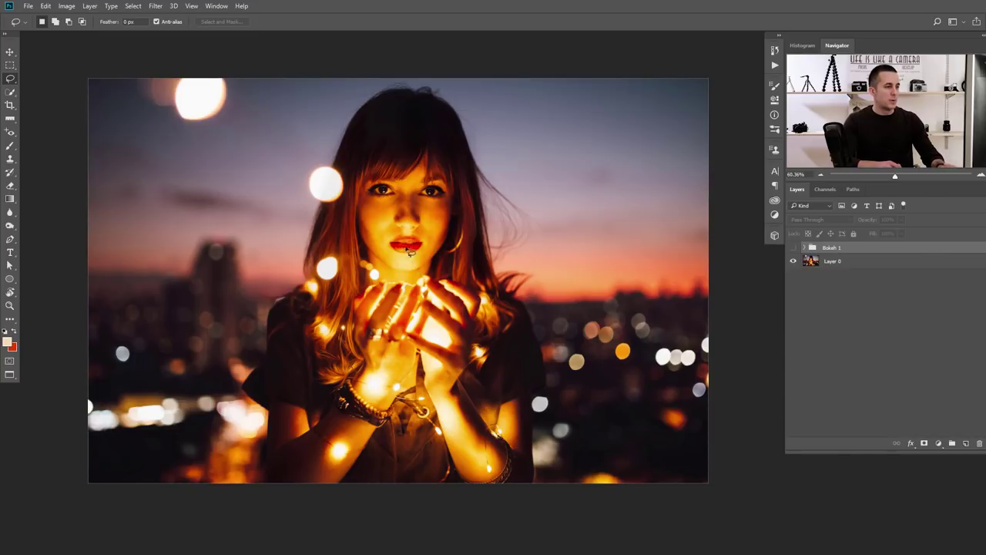
Zoom around the portrait, then switch to the blank 2000 × 2000 document.
scroll(641, 409, "up", 4)
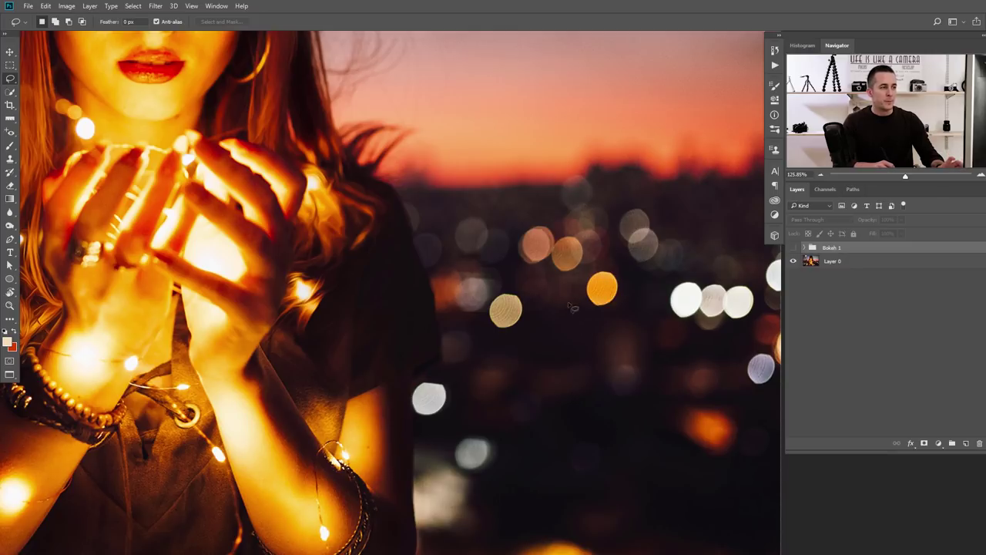
scroll(608, 251, "down", 3)
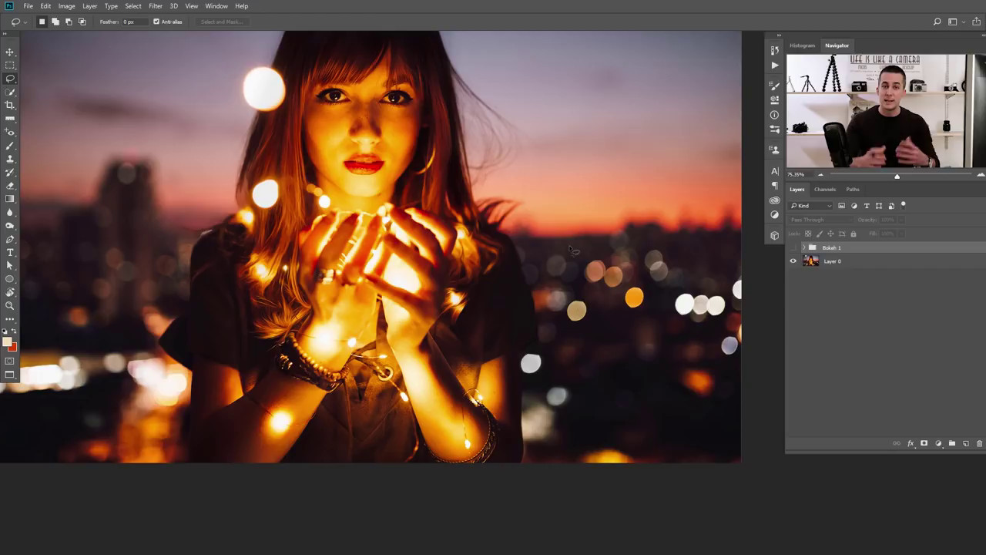
scroll(504, 262, "down", 3, "alt")
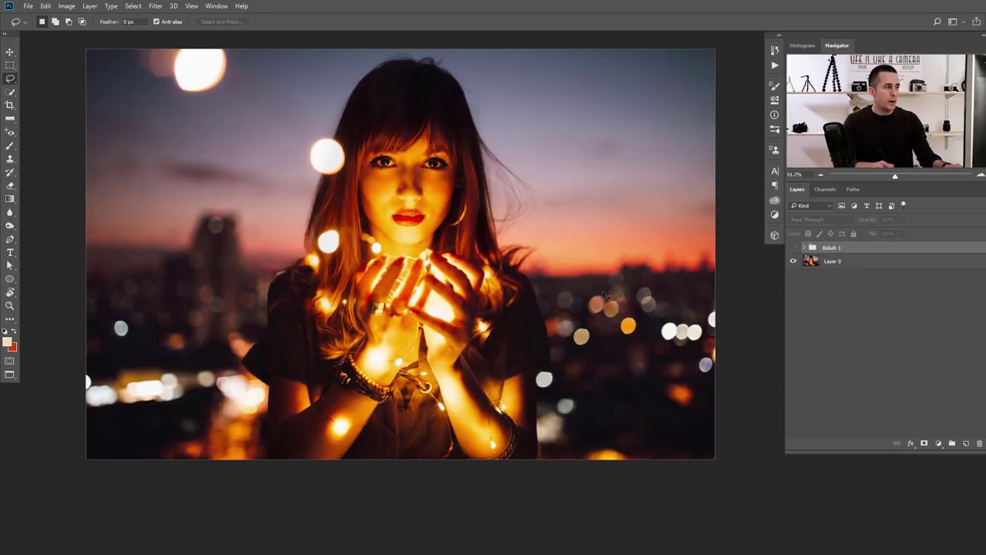
key("ctrl+Tab")
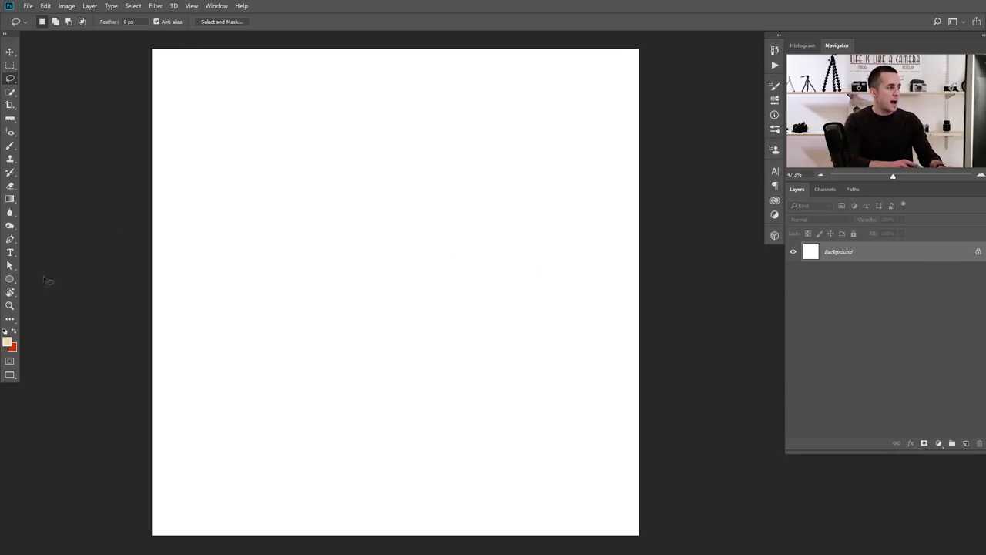
Draw a black 1584 × 1584 px circle (Ellipse 1) with the Ellipse Tool.
mouse_move(10, 279)
left_mouse_down()
mouse_move(48, 284)
mouse_move(63, 299)
left_mouse_up()
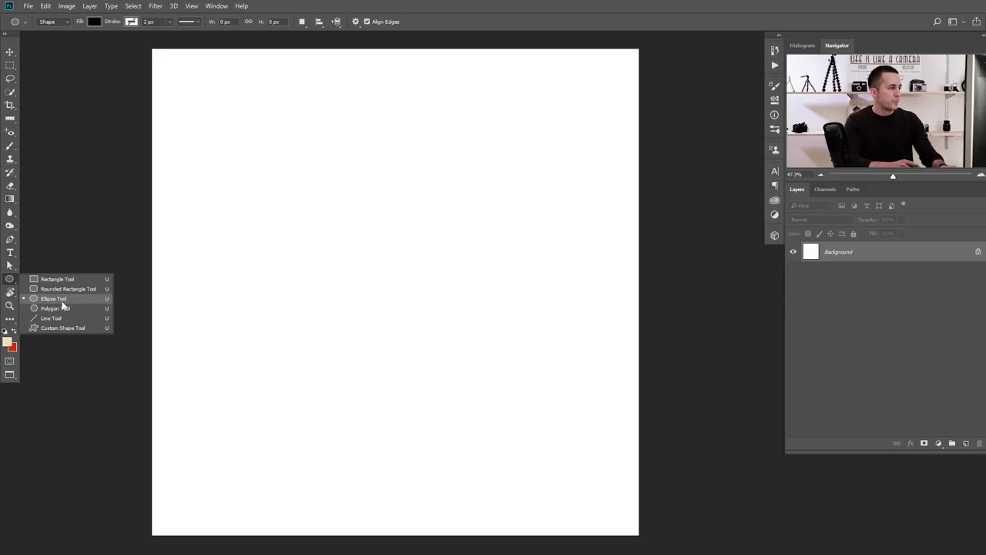
left_click(61, 301)
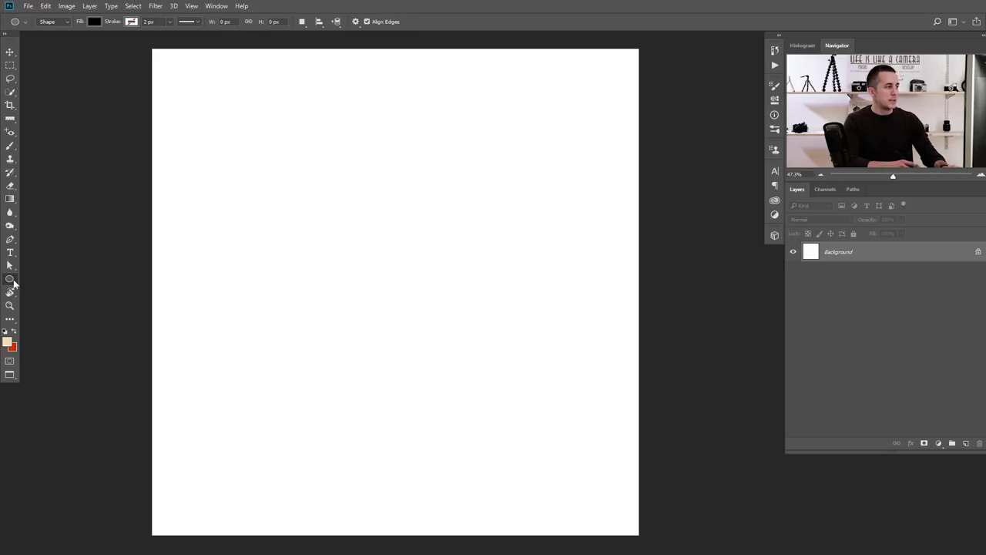
left_click_drag(275, 172, 607, 482)
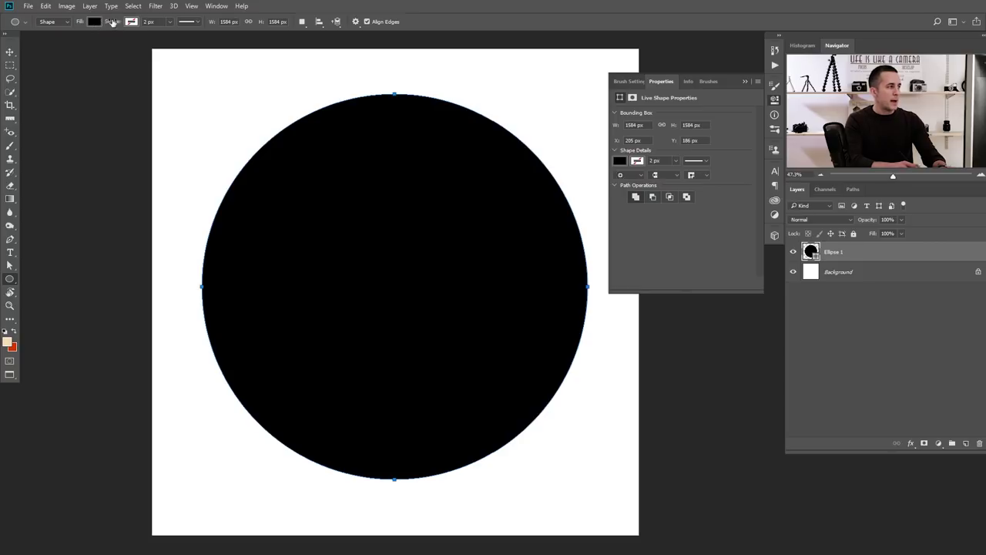
Give the circle a dark grey fill and a 35 px solid black stroke.
left_click(93, 23)
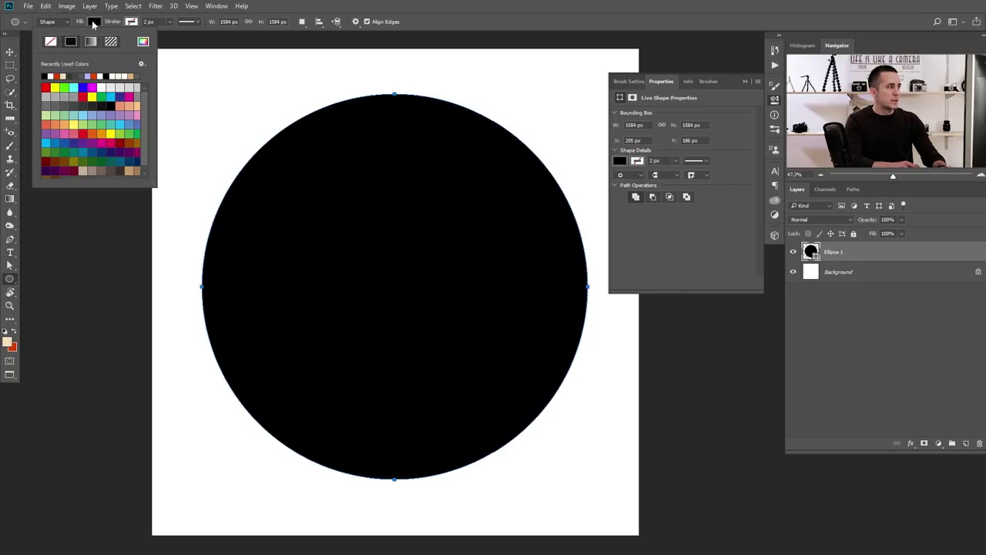
left_click(83, 103)
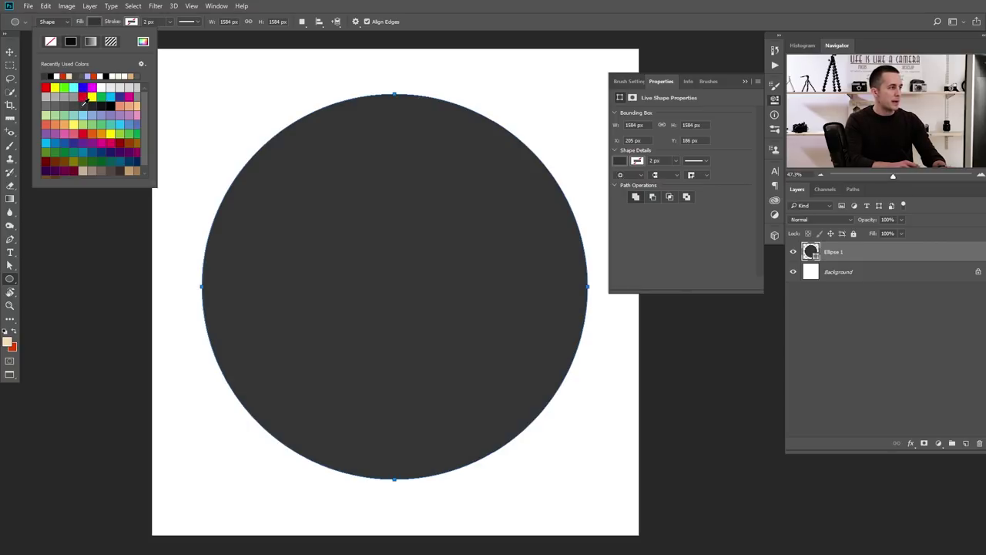
left_click(131, 22)
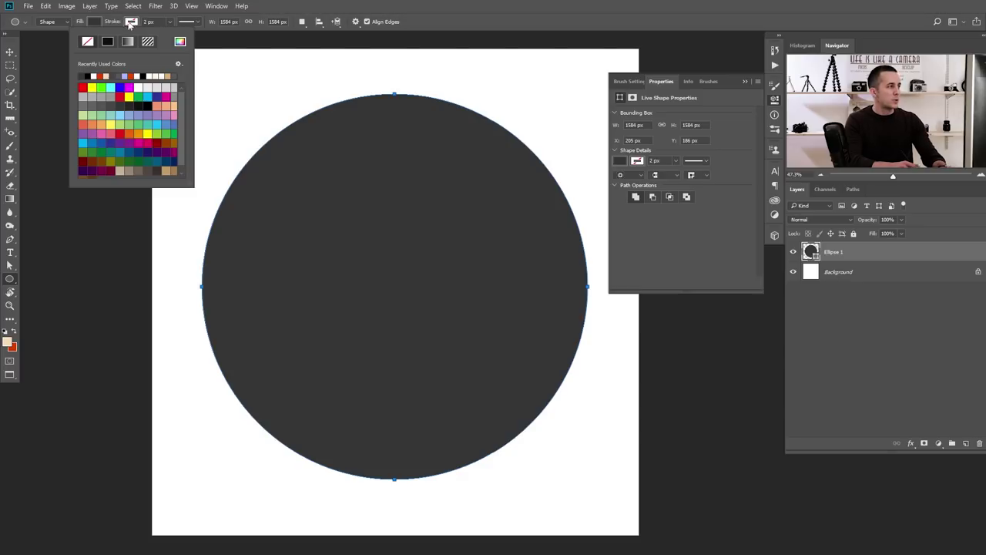
left_click(108, 42)
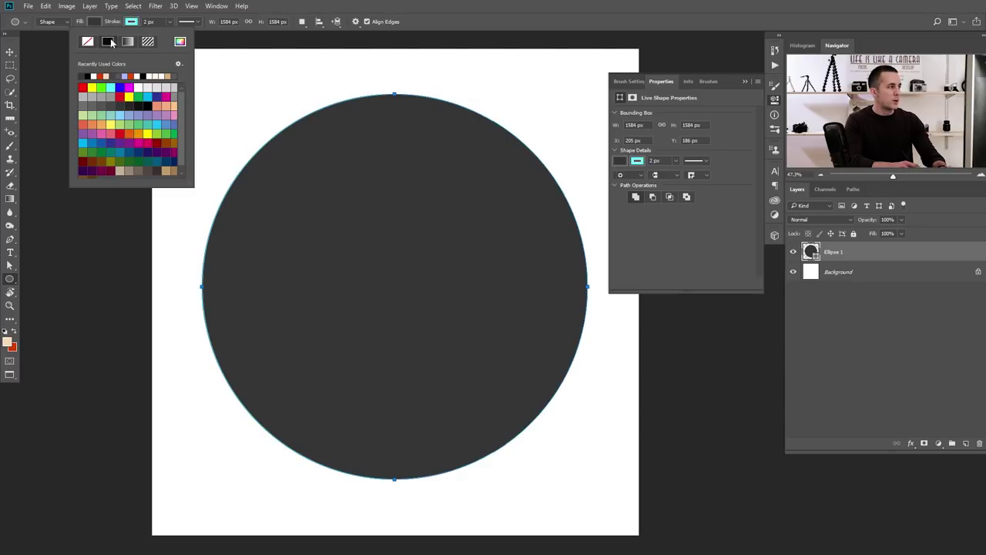
left_click_drag(114, 23, 118, 25)
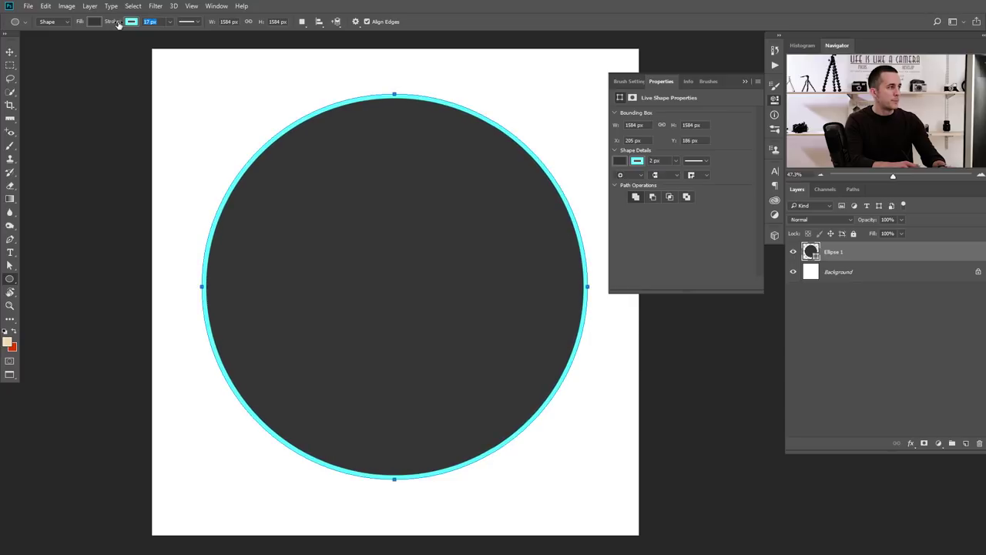
left_click(131, 21)
left_click(93, 74)
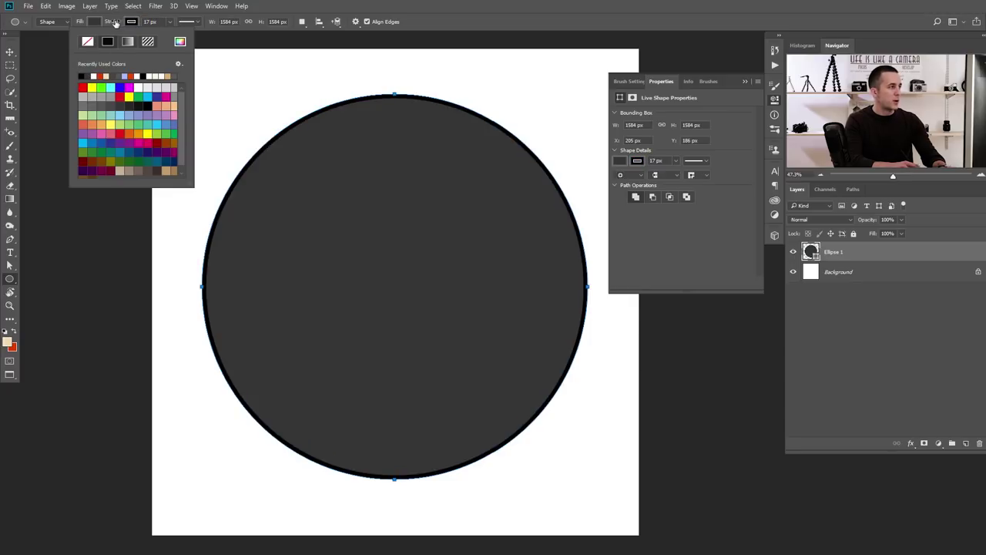
left_click(115, 24)
left_click_drag(114, 25, 124, 30)
left_click(744, 81)
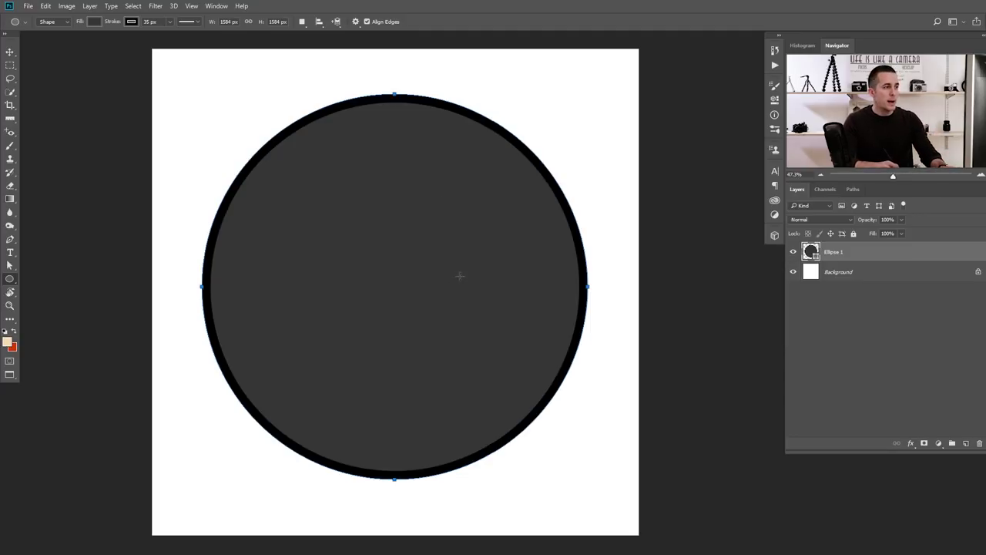
Hide the white Background layer.
left_click(795, 274)
left_click(794, 275)
left_click(797, 275)
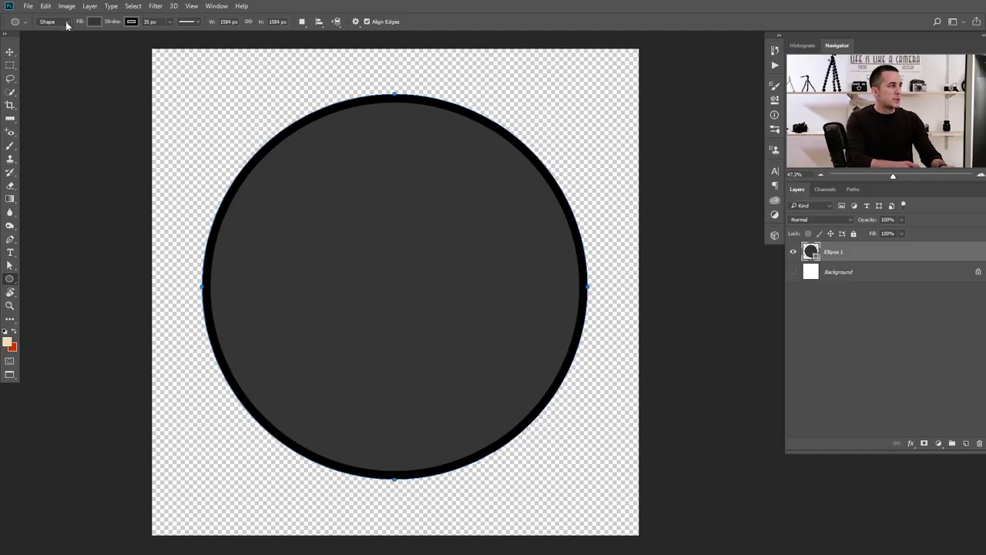
Save the circle as a brush preset named Bokeh and switch to the Brush tool.
left_click(46, 7)
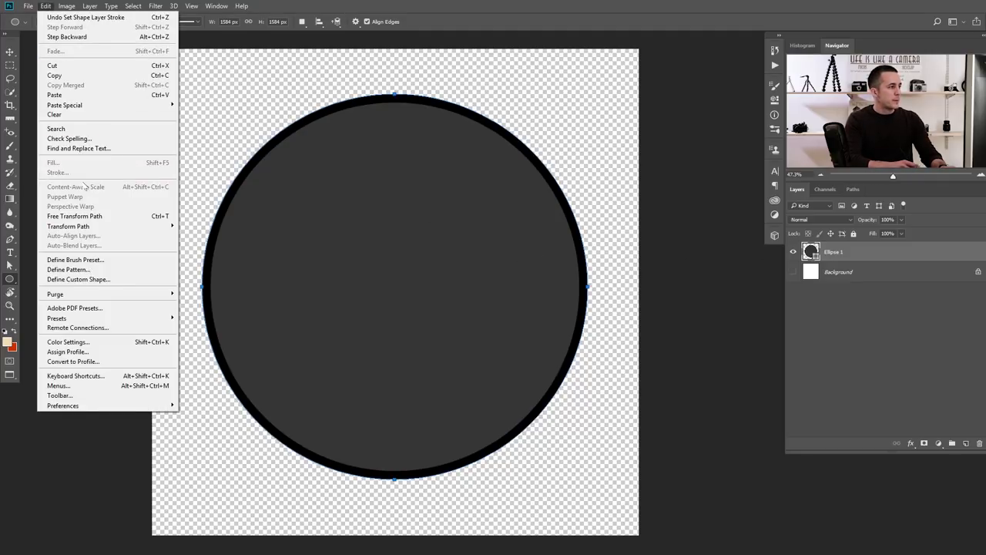
left_click(87, 259)
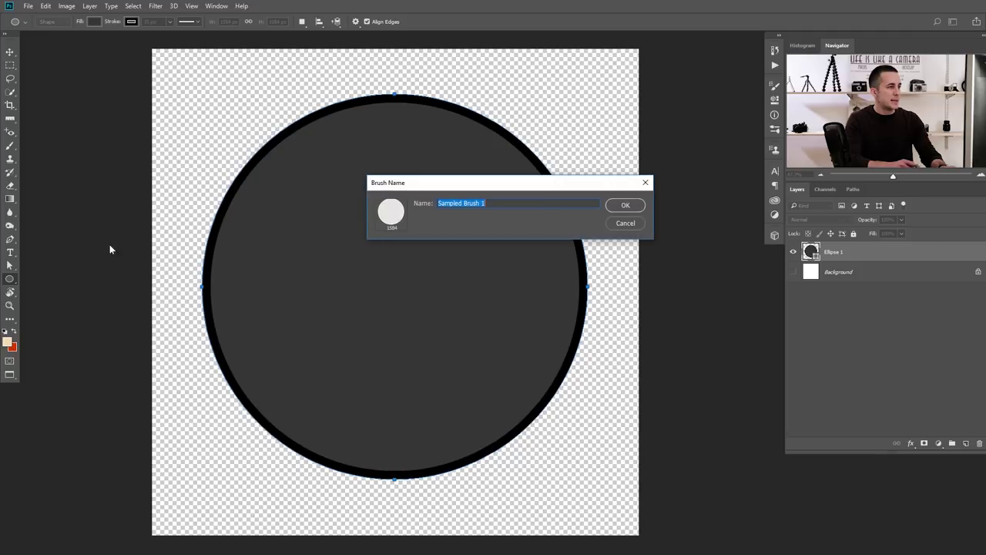
type("Bokeh")
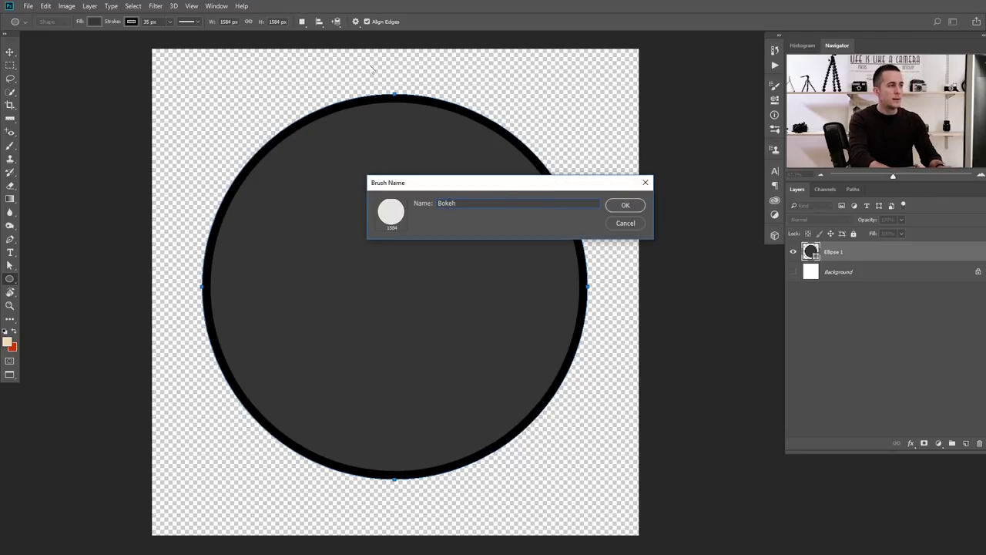
key("Return")
key("b")
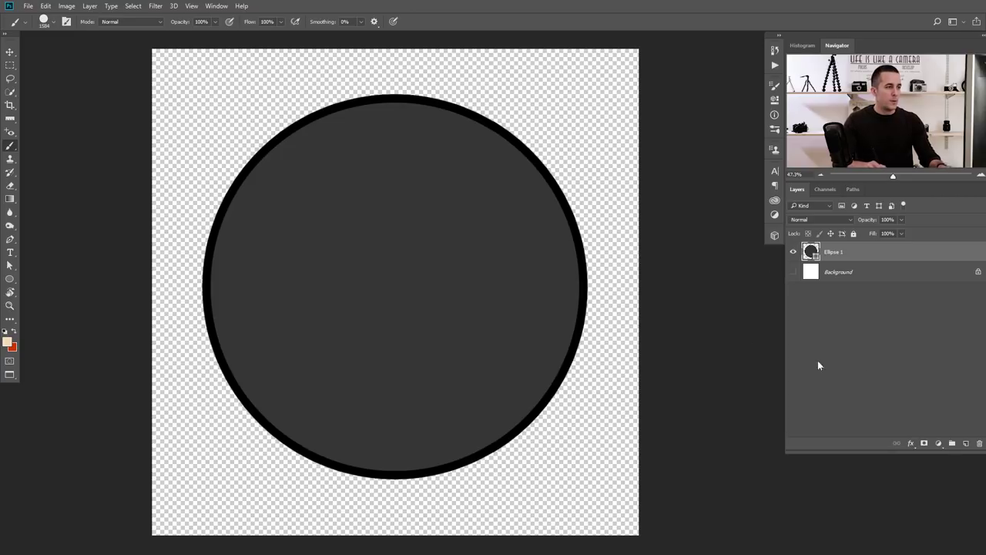
Switch to the night-city portrait and add a new empty Layer 1 above Bokeh 1.
key("ctrl+Tab")
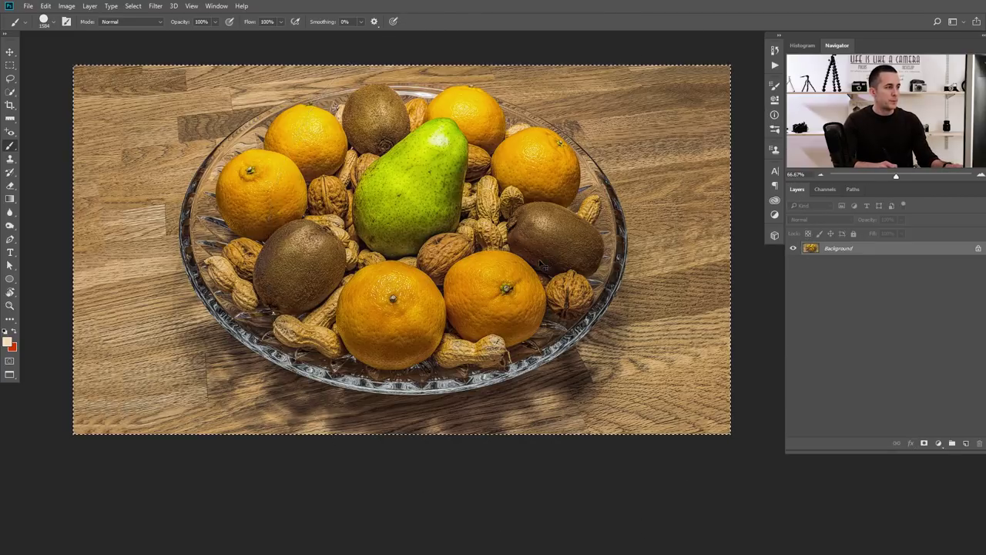
key("ctrl+Tab")
key("ctrl+Tab")
key("ctrl+Tab")
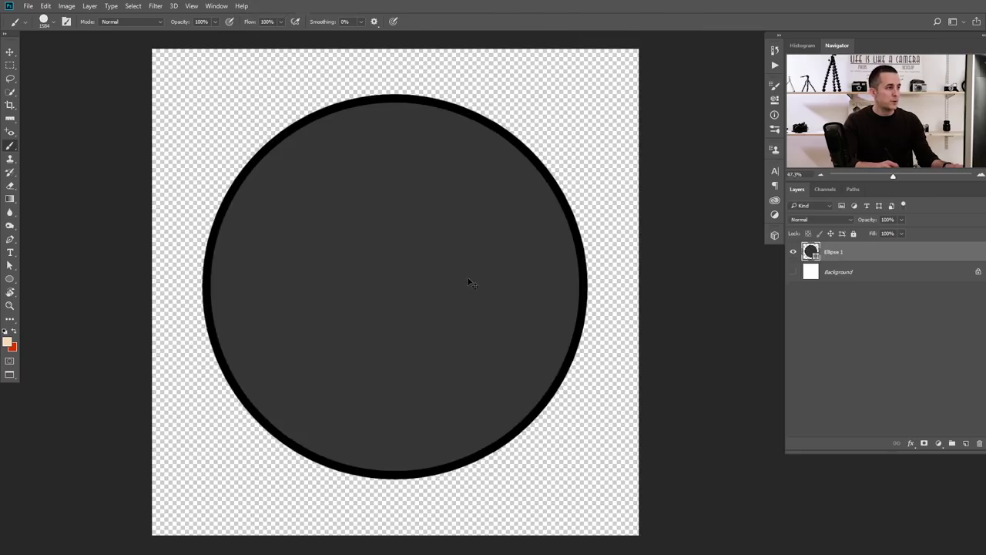
key("ctrl+Tab")
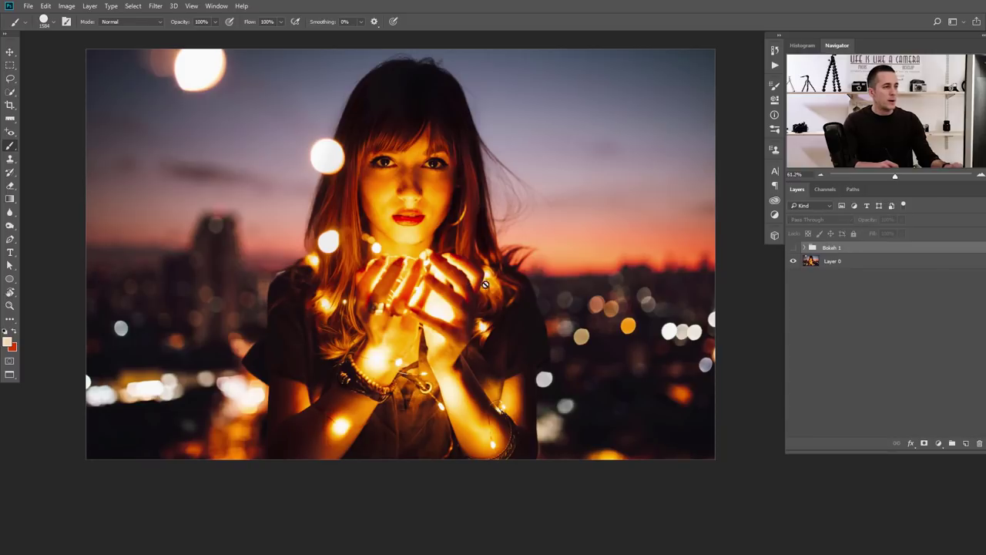
left_click(966, 445)
Set the brush to 300 px and stamp test cream bokeh dabs around the portrait.
key("bracketleft")
key("bracketleft")
key("bracketleft")
key("bracketleft")
key("bracketleft")
key("bracketleft")
key("bracketleft")
key("bracketleft")
key("bracketleft")
key("bracketleft")
key("bracketleft")
key("bracketleft")
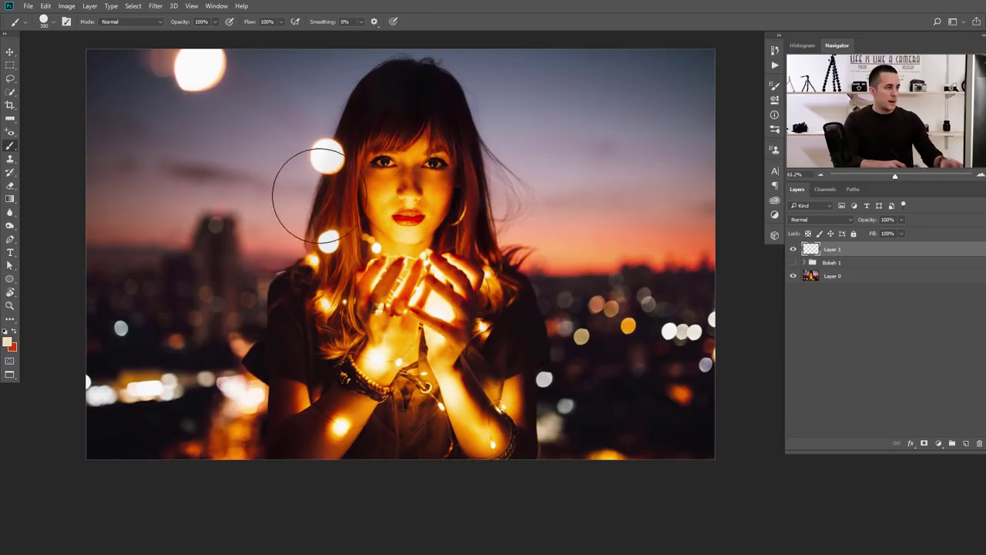
left_click(243, 175)
left_click(324, 133)
left_click(501, 167)
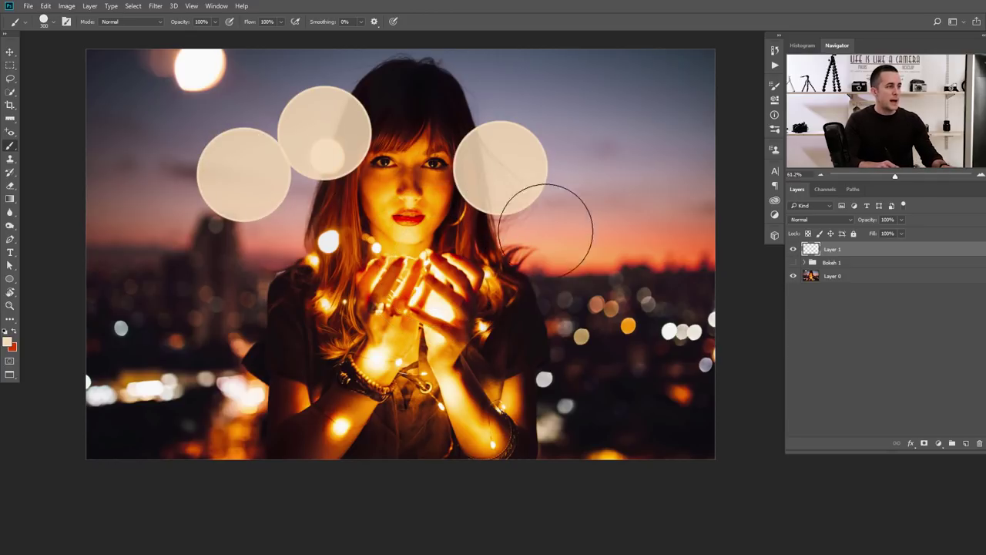
left_click(551, 244)
left_click(386, 303)
left_click(270, 264)
left_click(210, 234)
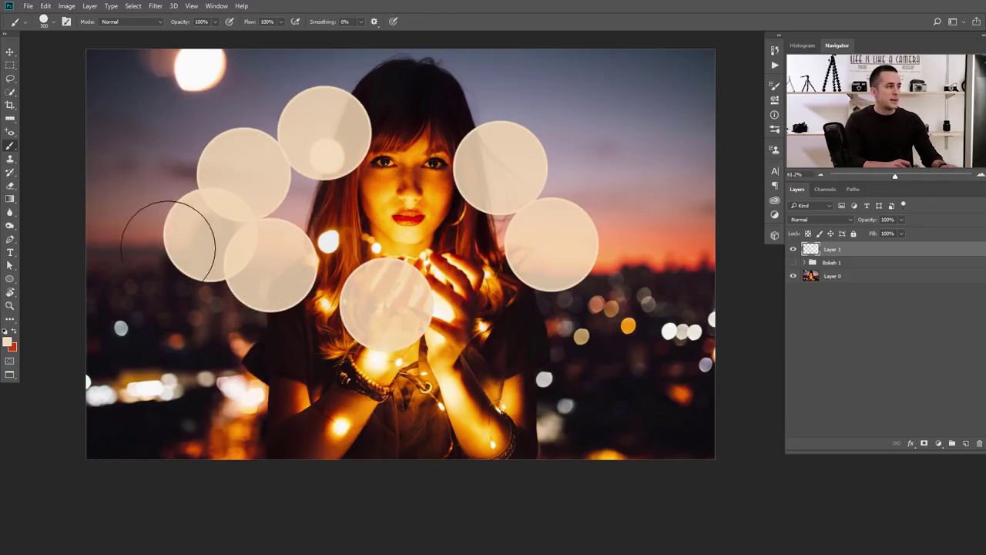
left_click(154, 198)
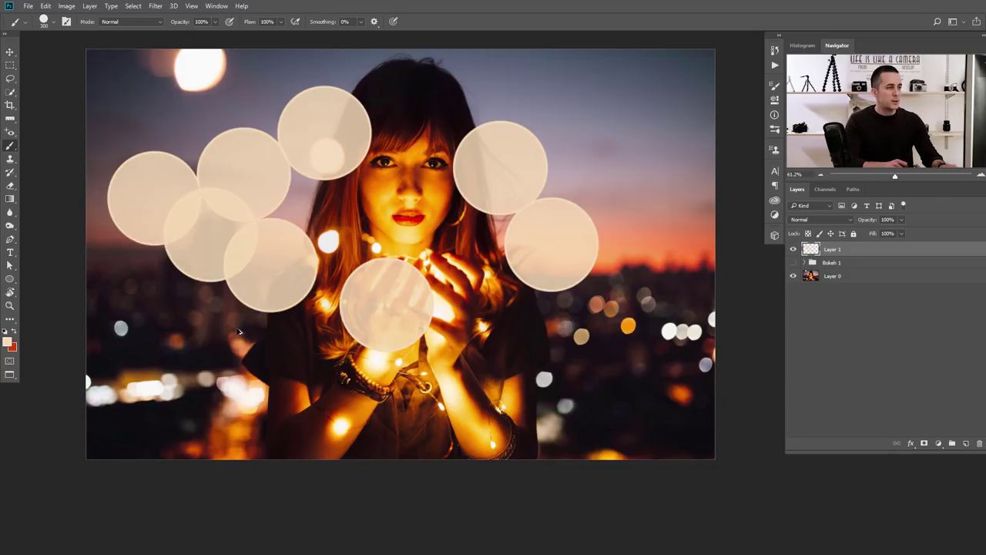
Undo the test dabs and a continuous test stroke, leaving Layer 1 empty.
key("ctrl+z")
key("ctrl+z")
key("ctrl+z")
key("ctrl+z")
key("ctrl+z")
key("ctrl+z")
key("ctrl+z")
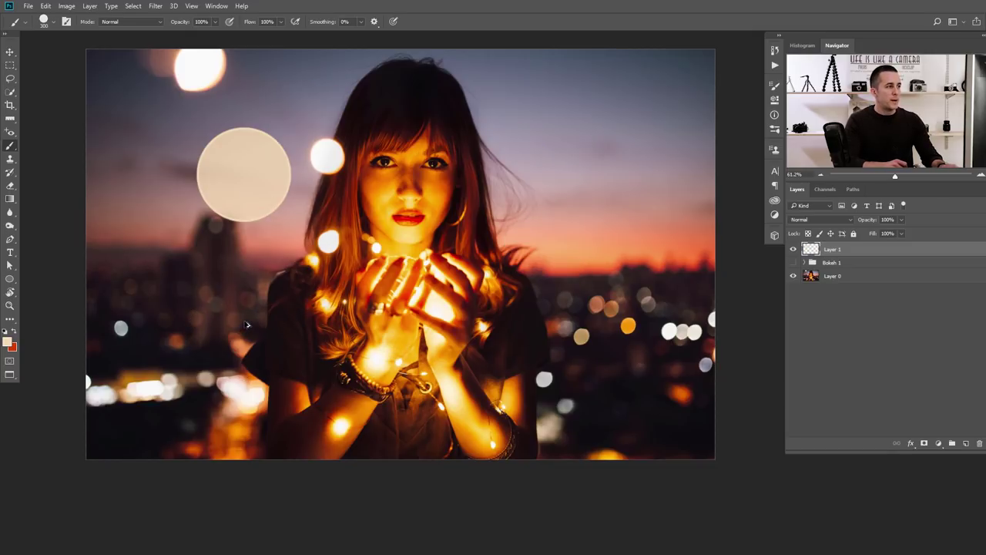
key("ctrl+z")
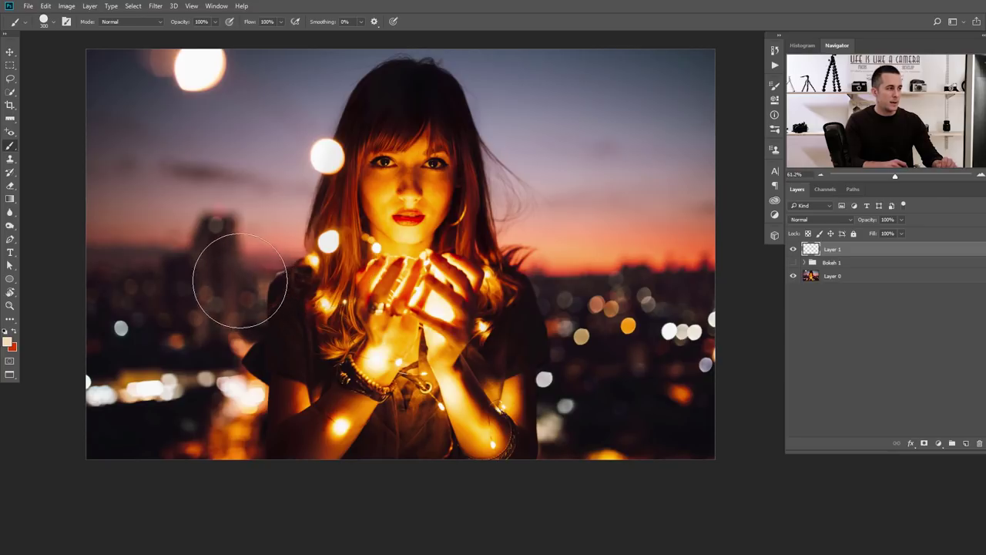
mouse_move(182, 320)
left_mouse_down()
mouse_move(307, 194)
mouse_move(461, 138)
mouse_move(580, 165)
mouse_move(590, 277)
mouse_move(379, 370)
mouse_move(126, 316)
mouse_move(346, 231)
mouse_move(455, 326)
mouse_move(428, 206)
mouse_move(532, 242)
mouse_move(222, 325)
mouse_move(423, 250)
left_mouse_up()
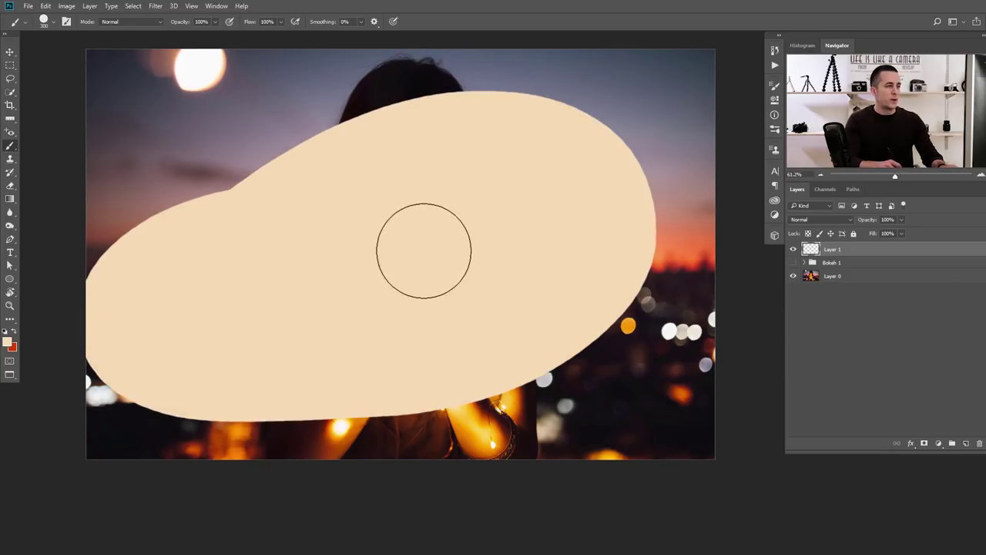
key("ctrl+z")
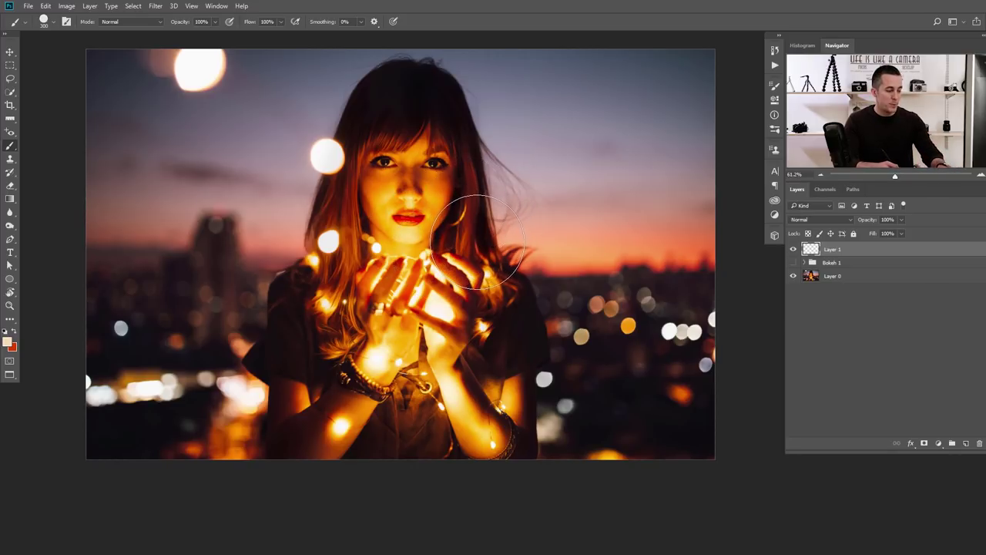
key("F5")
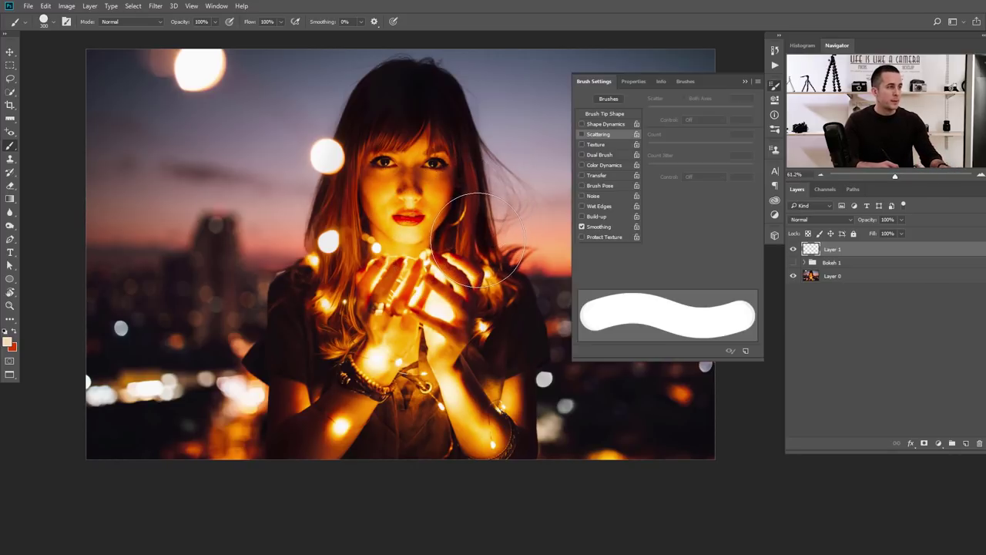
Set the brush tip spacing to 175% and size to 175 px, undoing test strokes.
left_click(606, 114)
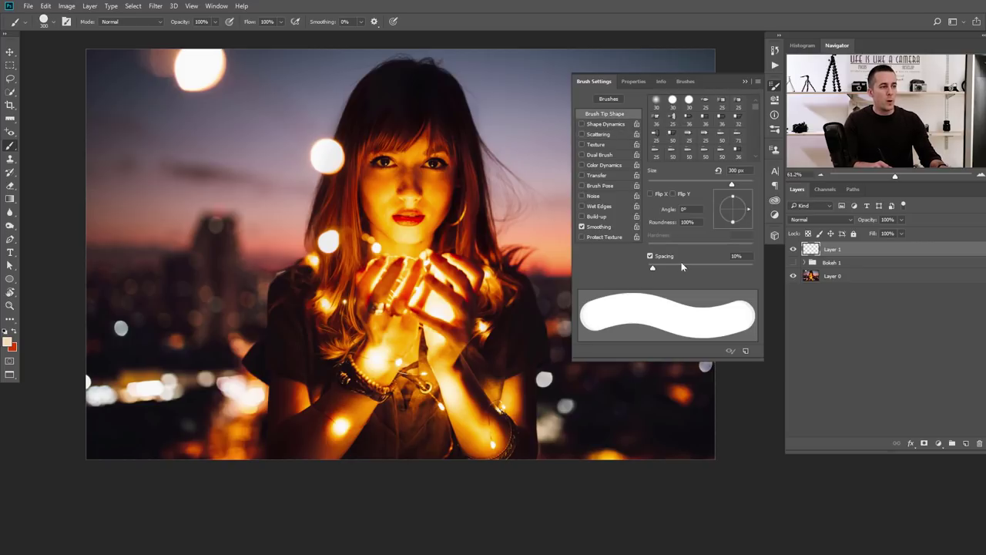
left_click_drag(654, 268, 719, 268)
mouse_move(178, 264)
left_mouse_down()
mouse_move(258, 229)
mouse_move(437, 174)
mouse_move(511, 228)
mouse_move(493, 339)
mouse_move(400, 391)
mouse_move(184, 377)
left_mouse_up()
key("ctrl+z")
key("bracketleft")
key("bracketleft")
key("bracketleft")
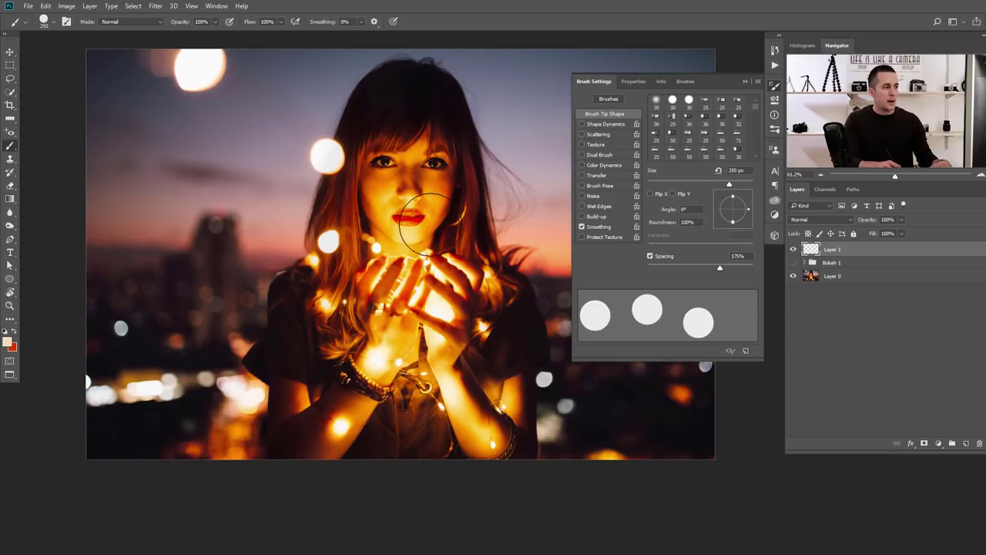
mouse_move(165, 251)
left_mouse_down()
mouse_move(247, 203)
mouse_move(454, 296)
mouse_move(231, 383)
left_mouse_up()
key("ctrl+z")
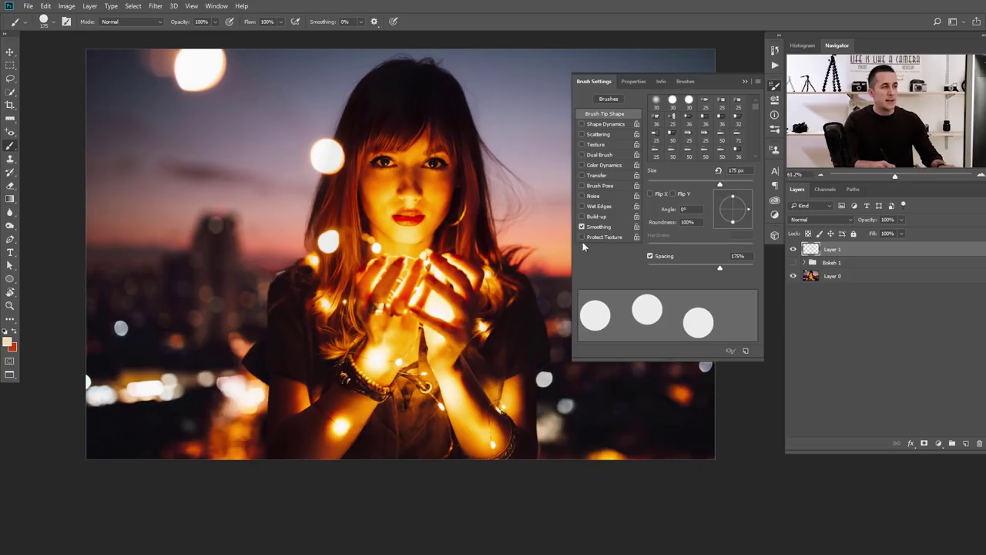
Enable Shape Dynamics with 40% Size Jitter and paint a test stroke.
left_click(597, 125)
left_click_drag(648, 109, 667, 110)
left_click_drag(678, 112, 690, 111)
mouse_move(151, 228)
left_mouse_down()
mouse_move(278, 158)
mouse_move(339, 215)
mouse_move(255, 309)
mouse_move(231, 400)
mouse_move(445, 206)
mouse_move(435, 165)
mouse_move(187, 126)
mouse_move(115, 220)
mouse_move(164, 323)
mouse_move(308, 199)
mouse_move(273, 359)
mouse_move(487, 286)
left_mouse_up()
Add 39% Roundness Jitter, 18% Minimum Roundness and 100% Angle Jitter, testing and undoing a stroke.
key("ctrl+z")
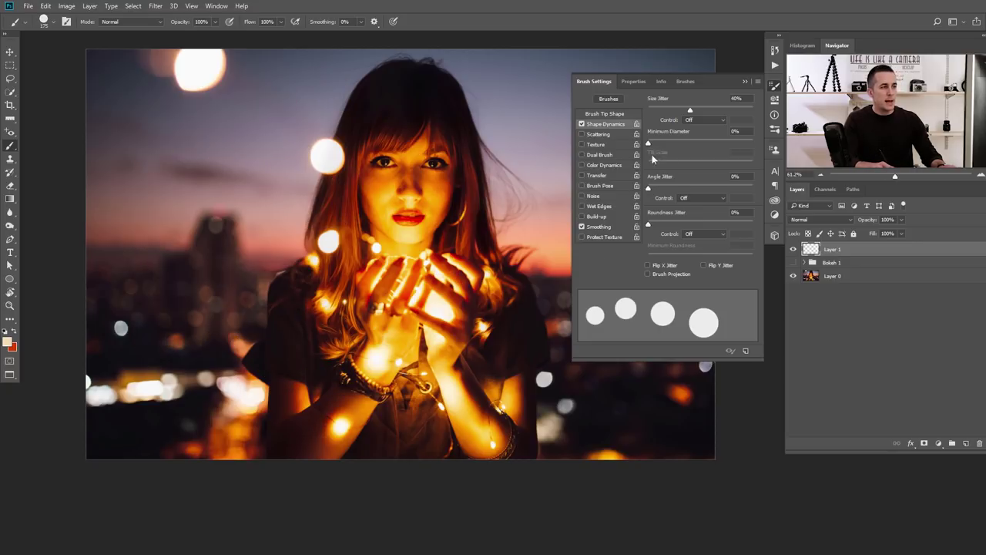
left_click_drag(650, 222, 694, 227)
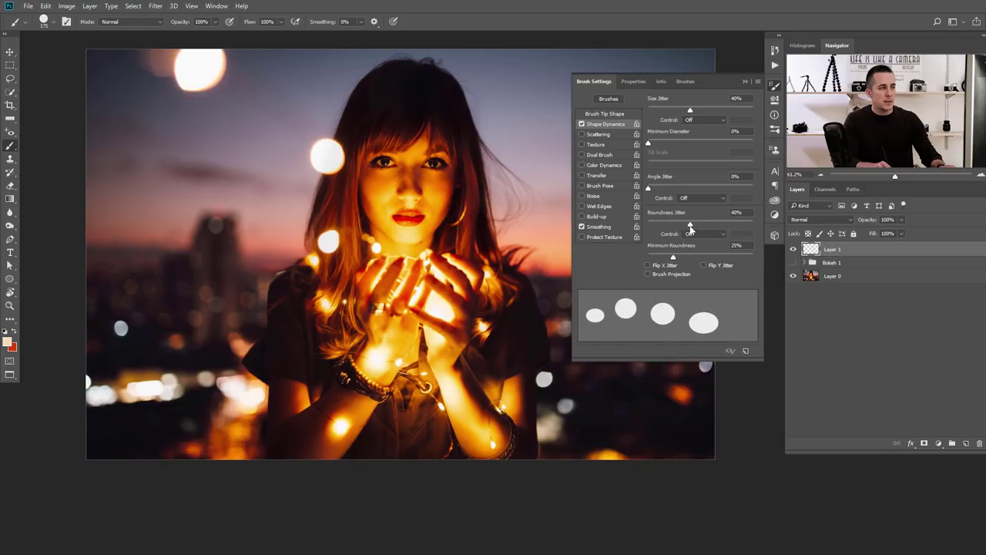
left_click_drag(669, 190, 758, 185)
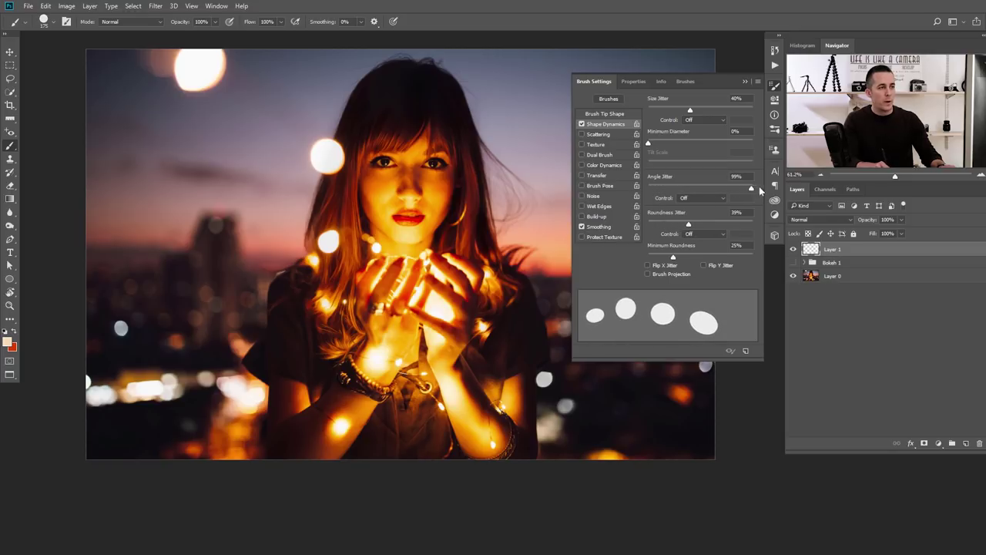
mouse_move(140, 217)
left_mouse_down()
mouse_move(184, 169)
mouse_move(245, 143)
mouse_move(288, 150)
mouse_move(326, 188)
mouse_move(346, 238)
mouse_move(327, 303)
mouse_move(277, 353)
mouse_move(222, 388)
mouse_move(160, 376)
mouse_move(146, 293)
mouse_move(238, 239)
left_mouse_up()
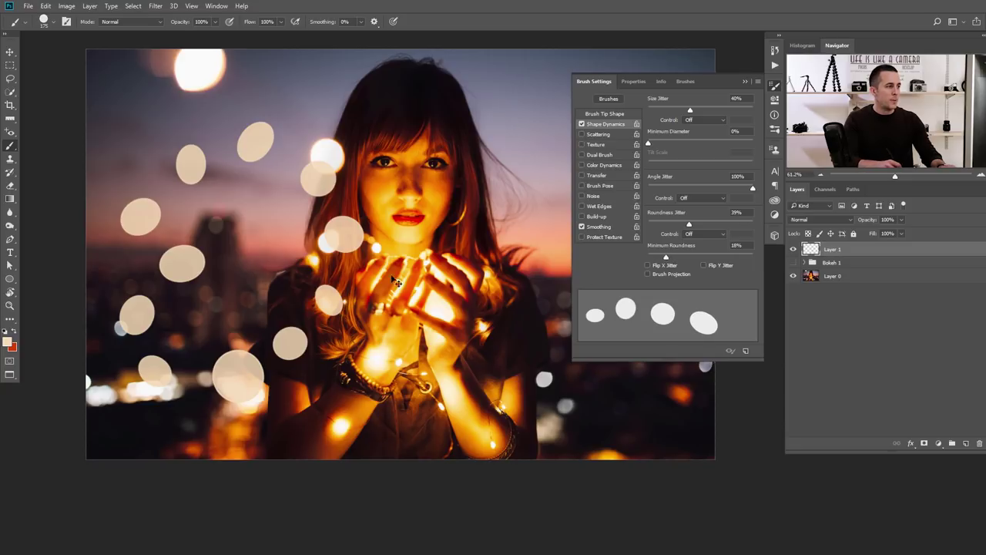
key("ctrl+z")
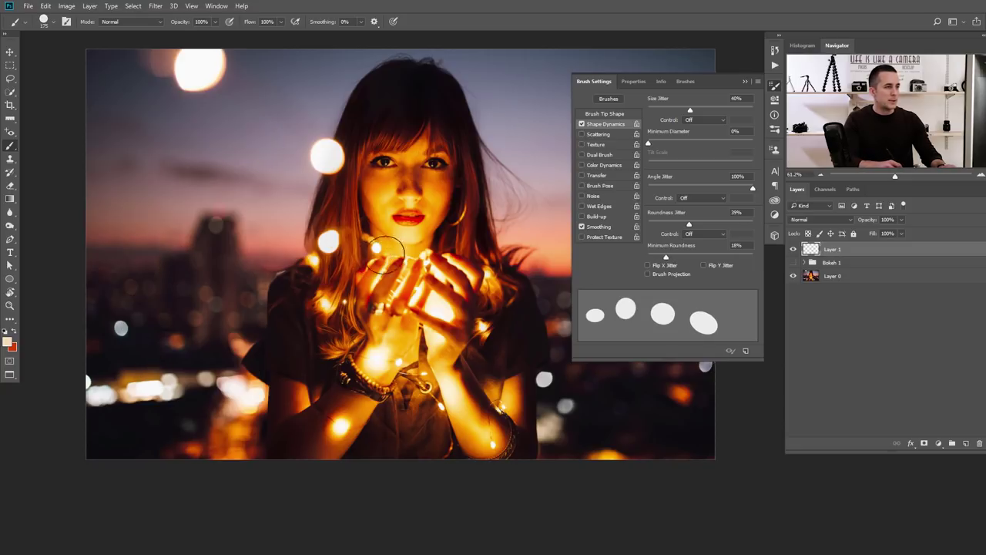
Turn on Scattering at about 407% with Count 2 and test a scattered stroke.
left_click(598, 134)
left_click_drag(648, 110, 690, 111)
left_click_drag(647, 147, 654, 150)
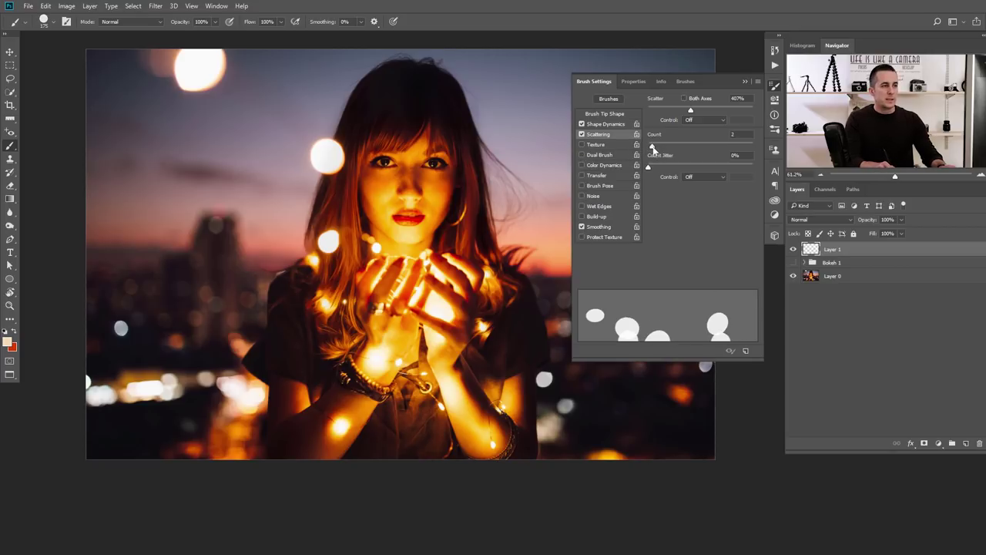
mouse_move(152, 147)
left_mouse_down()
mouse_move(200, 139)
mouse_move(304, 175)
mouse_move(407, 245)
mouse_move(472, 326)
mouse_move(396, 409)
mouse_move(163, 370)
mouse_move(159, 268)
mouse_move(509, 101)
mouse_move(544, 221)
mouse_move(526, 383)
mouse_move(496, 343)
left_mouse_up()
key("ctrl+z")
Paint further scattered bokeh test strokes and undo them all.
mouse_move(169, 145)
left_mouse_down()
mouse_move(193, 285)
mouse_move(457, 114)
mouse_move(532, 245)
mouse_move(562, 389)
left_mouse_up()
key("ctrl+z")
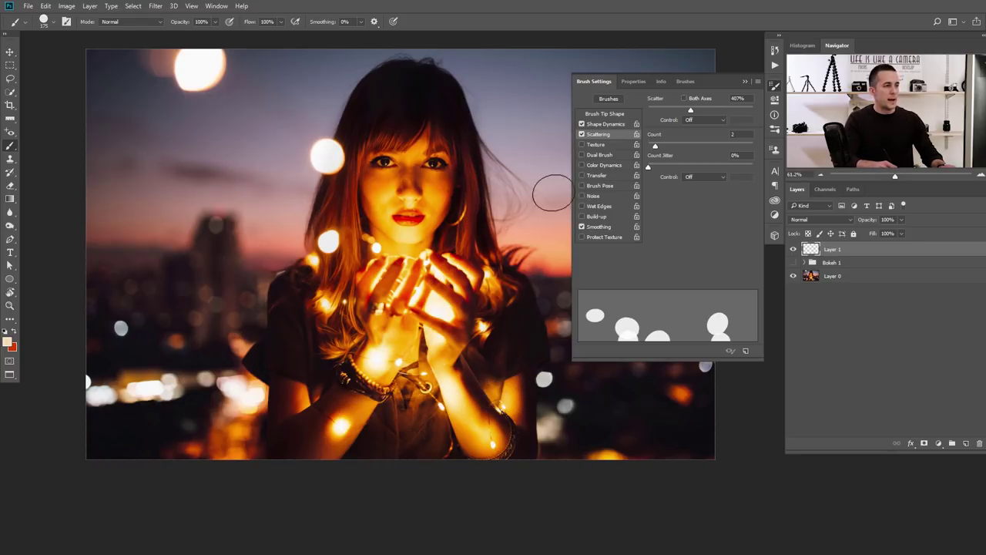
left_click(744, 81)
mouse_move(292, 92)
left_mouse_down()
mouse_move(564, 117)
mouse_move(621, 254)
mouse_move(126, 342)
mouse_move(236, 414)
mouse_move(504, 411)
mouse_move(671, 363)
left_mouse_up()
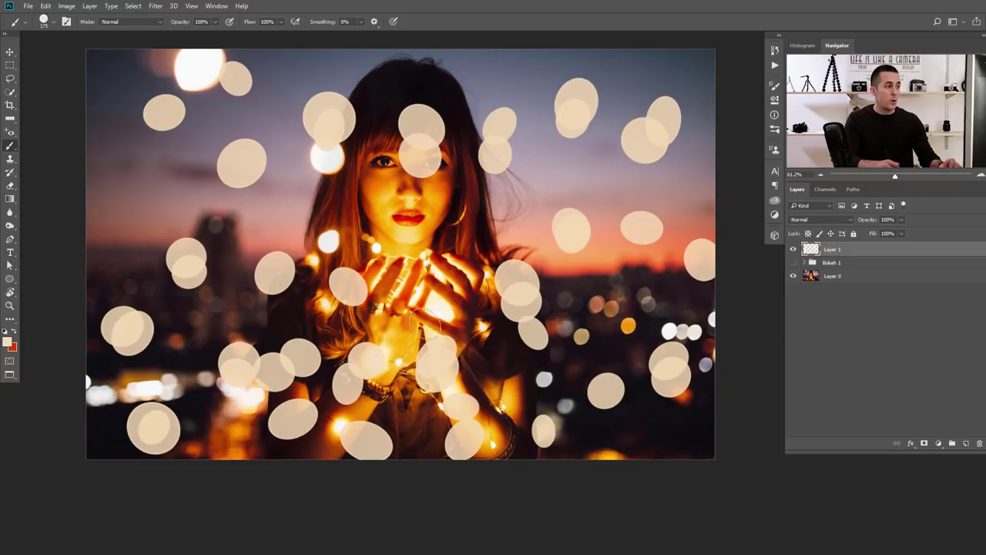
key("ctrl+z")
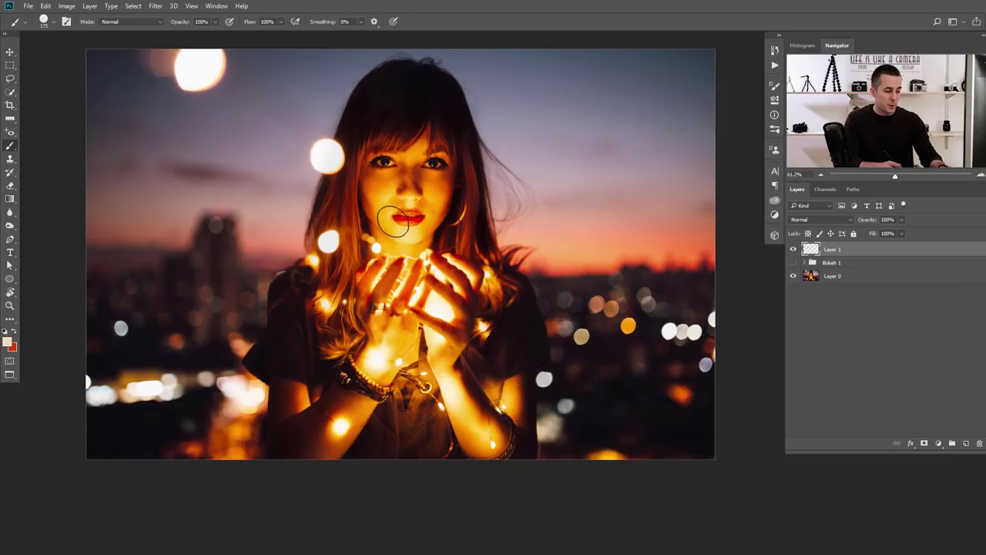
key("F5")
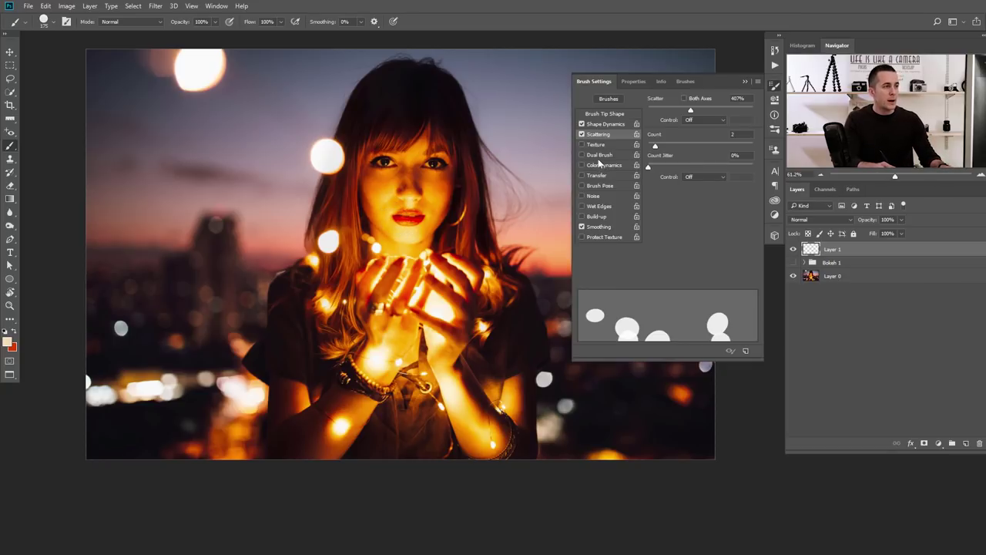
Enable Color Dynamics with 100% Foreground/Background Jitter and test coloured bokeh strokes.
left_click(604, 169)
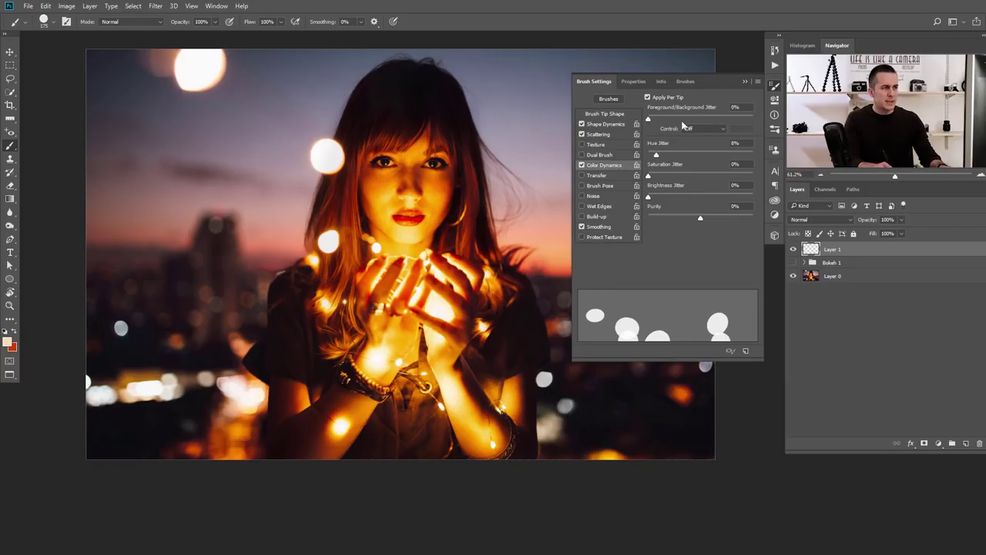
left_click_drag(663, 120, 752, 123)
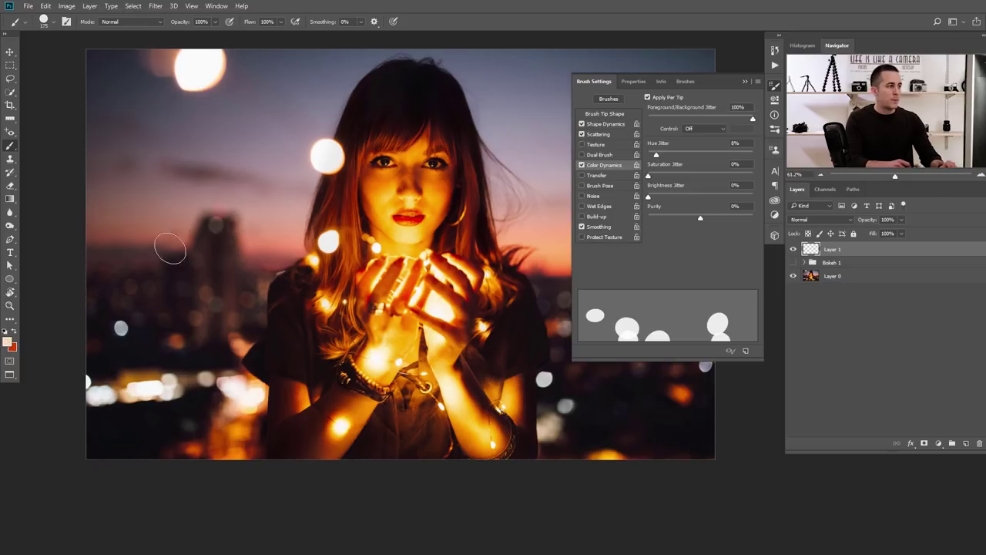
mouse_move(203, 165)
left_mouse_down()
mouse_move(289, 136)
mouse_move(467, 333)
left_mouse_up()
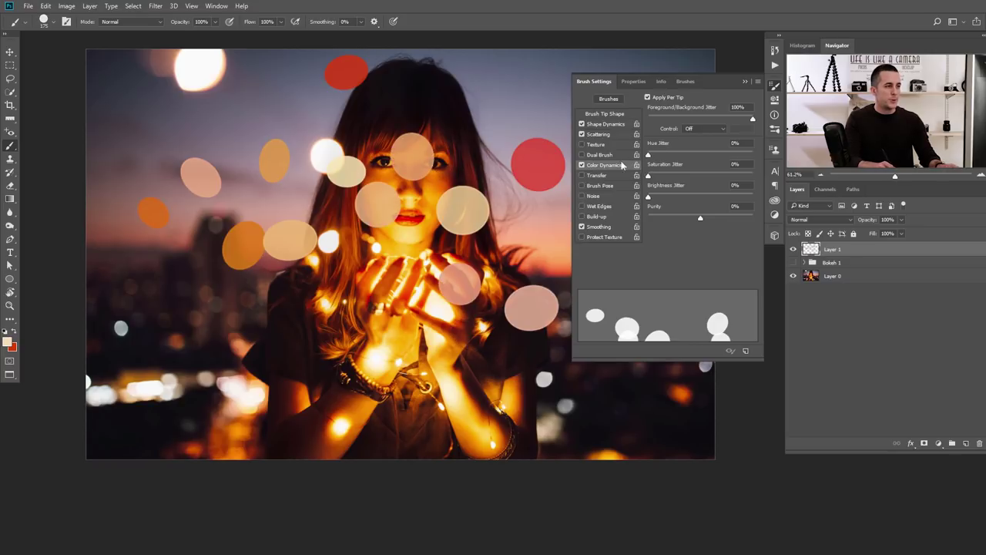
key("ctrl+z")
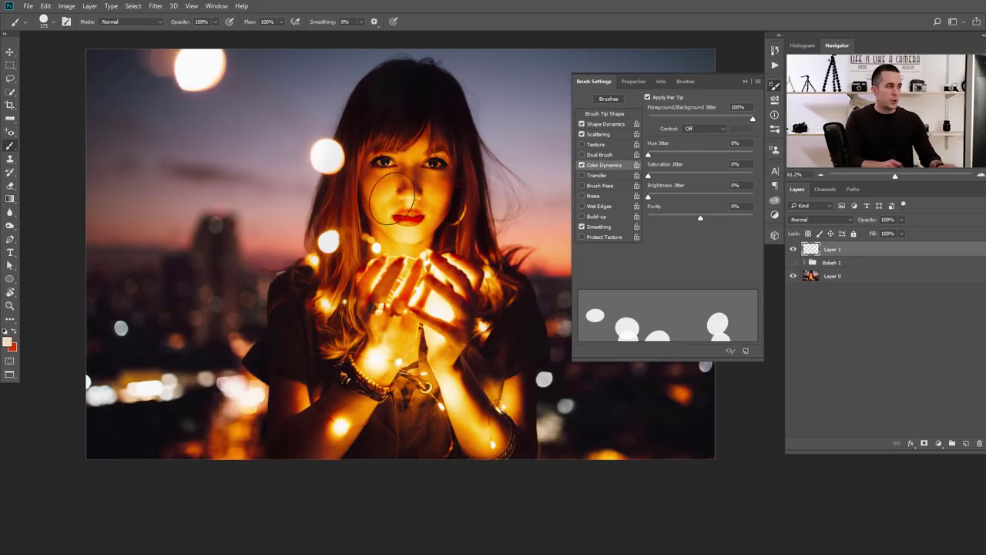
mouse_move(170, 187)
left_mouse_down()
mouse_move(472, 263)
mouse_move(422, 302)
mouse_move(221, 320)
mouse_move(187, 362)
mouse_move(228, 382)
mouse_move(423, 379)
mouse_move(541, 269)
mouse_move(533, 188)
mouse_move(476, 104)
mouse_move(348, 89)
mouse_move(238, 103)
mouse_move(142, 151)
mouse_move(148, 248)
mouse_move(220, 289)
left_mouse_up()
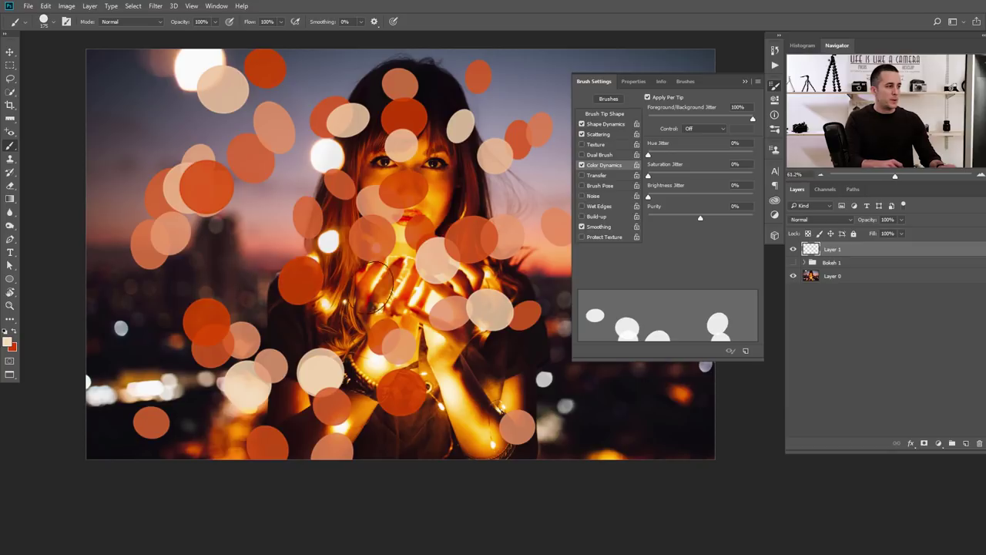
key("ctrl+z")
Try bokeh strokes with varying hue jitter, undoing each multicolour result.
left_click_drag(165, 147, 416, 142)
mouse_move(601, 191)
left_mouse_down()
mouse_move(388, 301)
mouse_move(132, 360)
mouse_move(393, 415)
mouse_move(668, 405)
mouse_move(639, 397)
left_mouse_up()
key("ctrl+z")
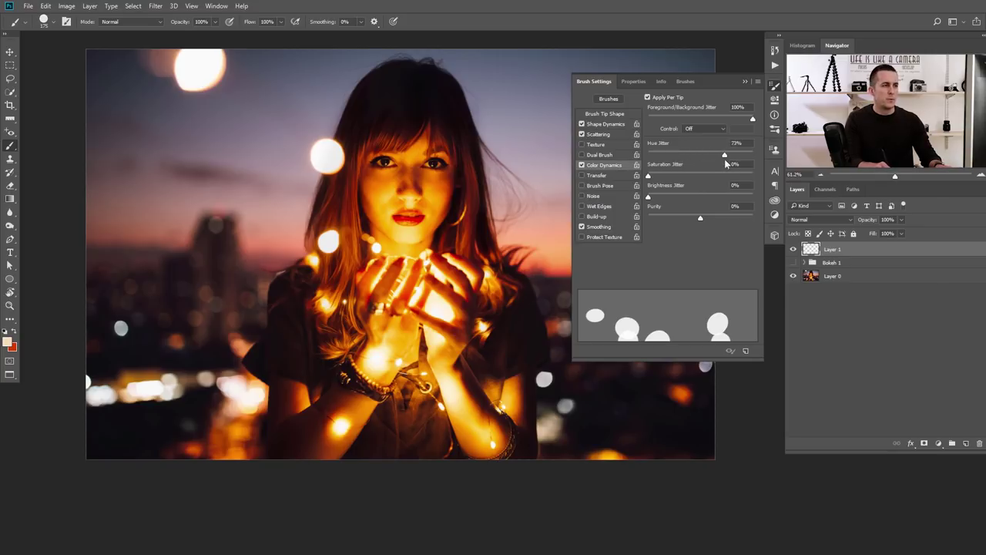
mouse_move(231, 126)
left_mouse_down()
mouse_move(415, 121)
mouse_move(522, 180)
mouse_move(434, 274)
mouse_move(208, 297)
mouse_move(177, 359)
mouse_move(294, 406)
mouse_move(469, 413)
mouse_move(562, 370)
left_mouse_up()
key("ctrl+z")
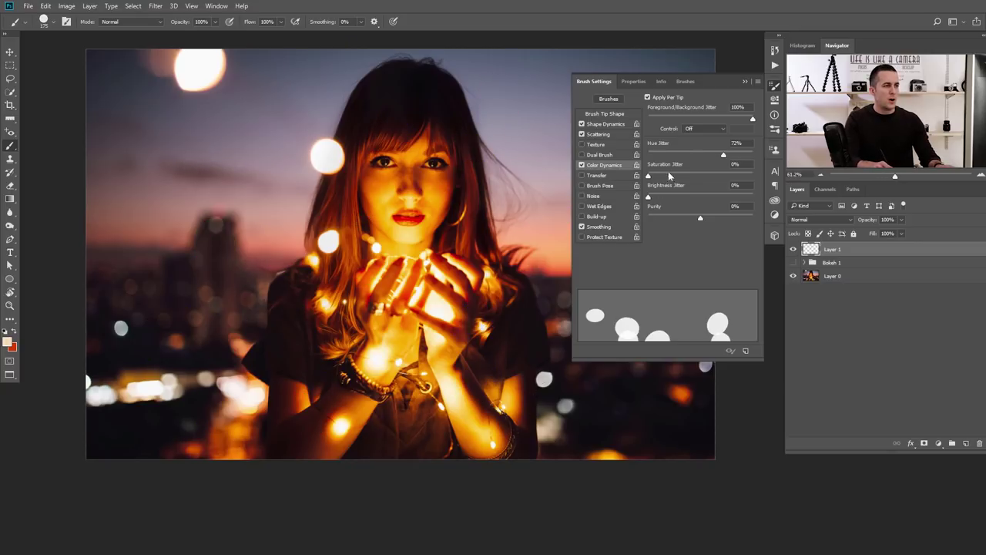
mouse_move(229, 159)
left_mouse_down()
mouse_move(398, 121)
mouse_move(492, 231)
mouse_move(231, 362)
mouse_move(591, 399)
mouse_move(655, 385)
left_mouse_up()
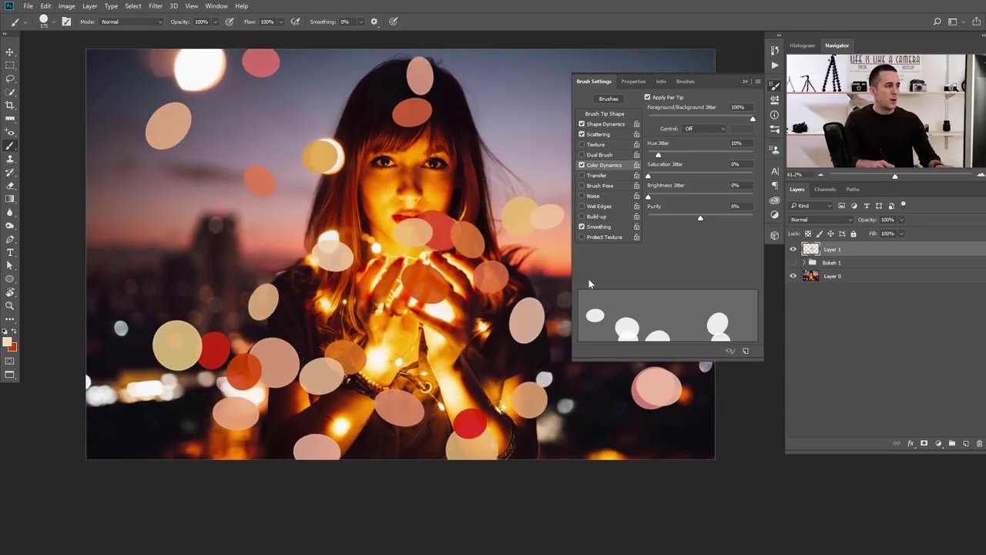
key("ctrl+z")
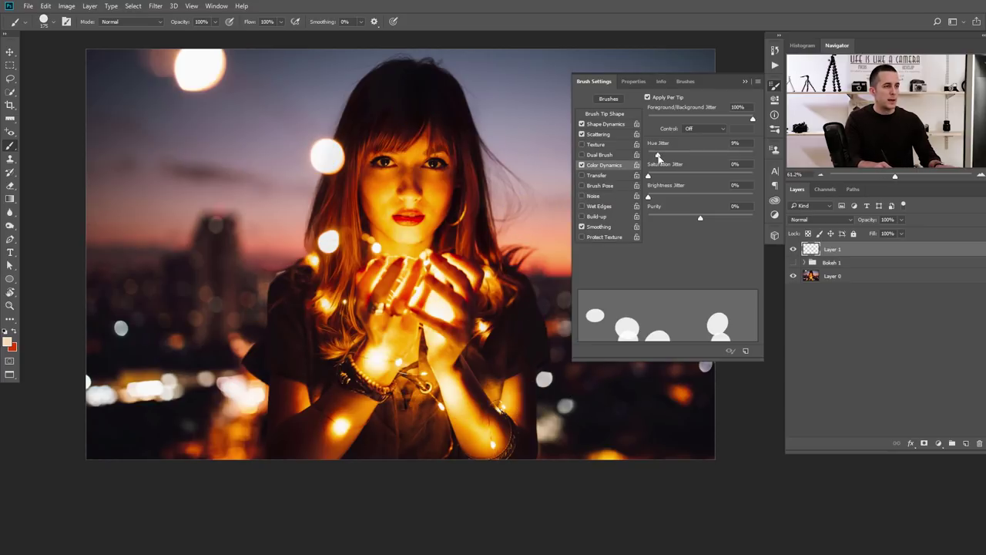
Settle on 11% Hue Jitter and paint the final cream-to-red bokeh circles on Layer 1.
mouse_move(231, 138)
left_mouse_down()
mouse_move(323, 158)
mouse_move(220, 301)
mouse_move(253, 391)
mouse_move(258, 381)
left_mouse_up()
key("ctrl+z")
left_click(744, 81)
mouse_move(139, 226)
left_mouse_down()
mouse_move(169, 335)
mouse_move(349, 422)
mouse_move(663, 334)
mouse_move(662, 208)
mouse_move(590, 203)
mouse_move(413, 243)
mouse_move(195, 208)
mouse_move(218, 104)
mouse_move(597, 100)
left_mouse_up()
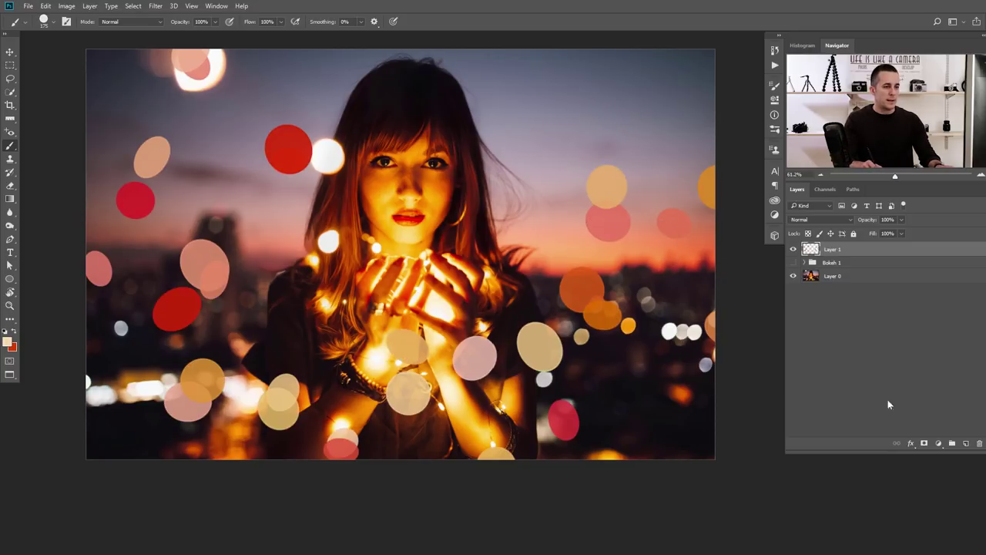
Add Layer 2 and paint small and large bokeh circles, enlarging the brush to 300.
left_click(964, 445)
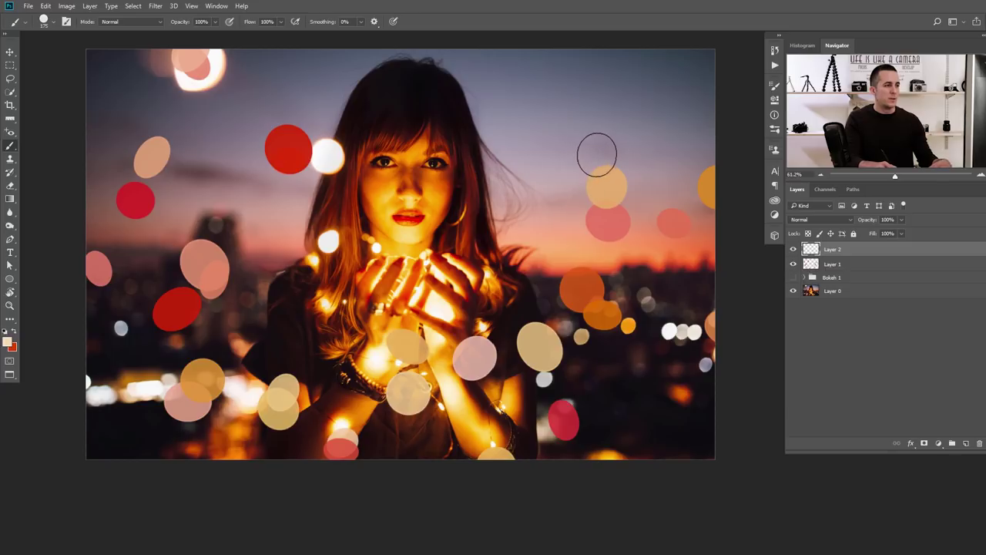
mouse_move(637, 357)
left_mouse_down()
mouse_move(557, 402)
mouse_move(678, 375)
left_mouse_up()
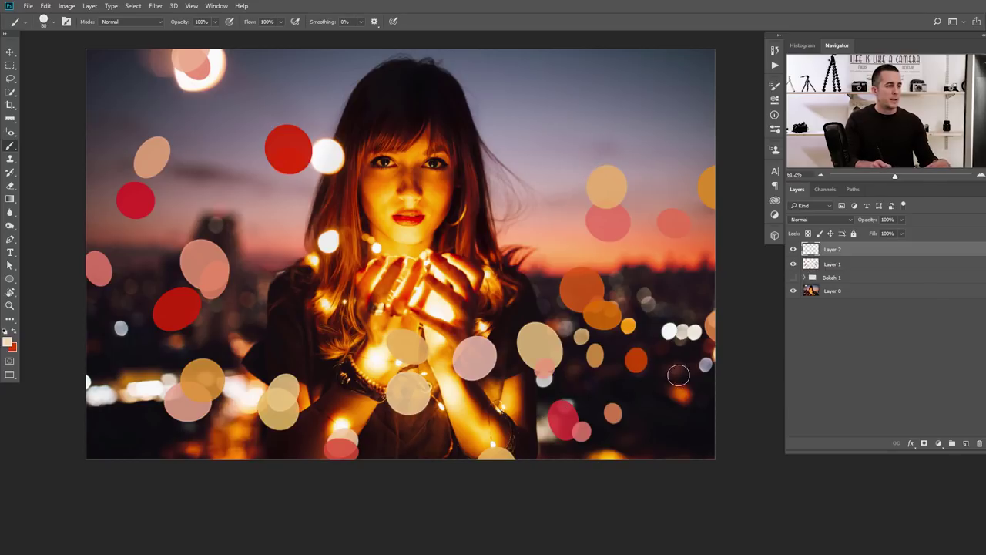
mouse_move(193, 320)
left_mouse_down()
mouse_move(103, 315)
mouse_move(138, 301)
left_mouse_up()
key("bracketright")
key("bracketright")
key("bracketright")
key("bracketright")
key("bracketright")
key("bracketright")
key("bracketright")
key("bracketright")
mouse_move(222, 85)
left_mouse_down()
mouse_move(249, 69)
mouse_move(678, 73)
left_mouse_up()
key("bracketright")
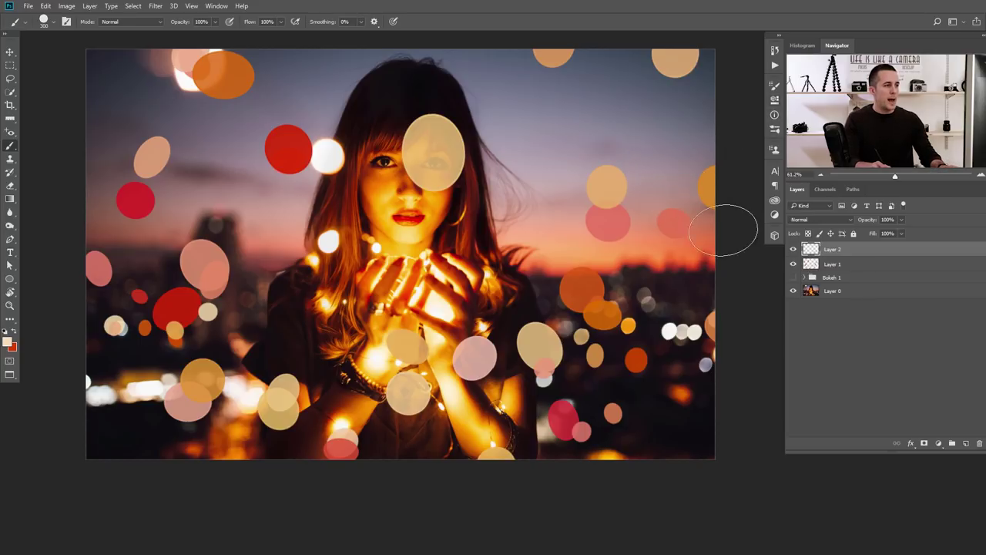
left_click(121, 439)
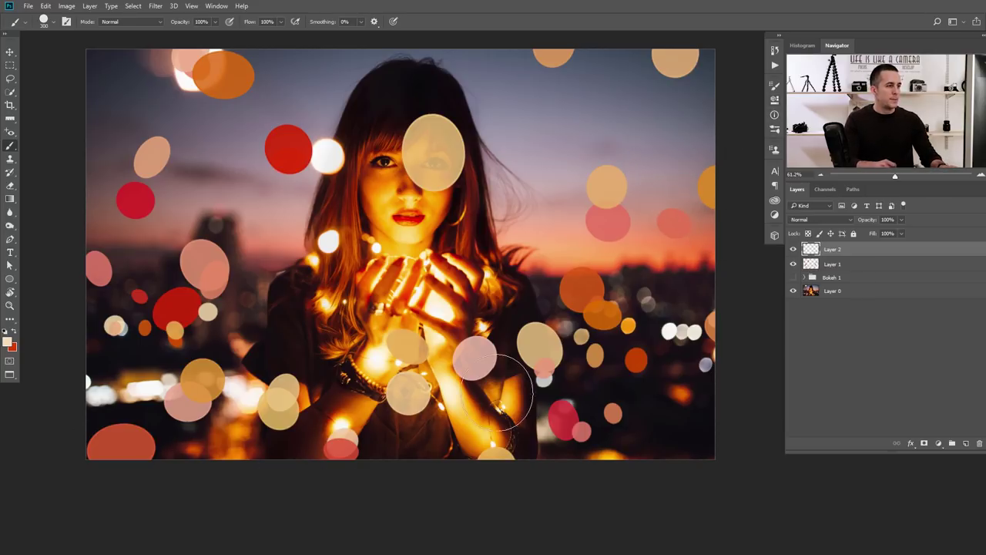
left_click(660, 93)
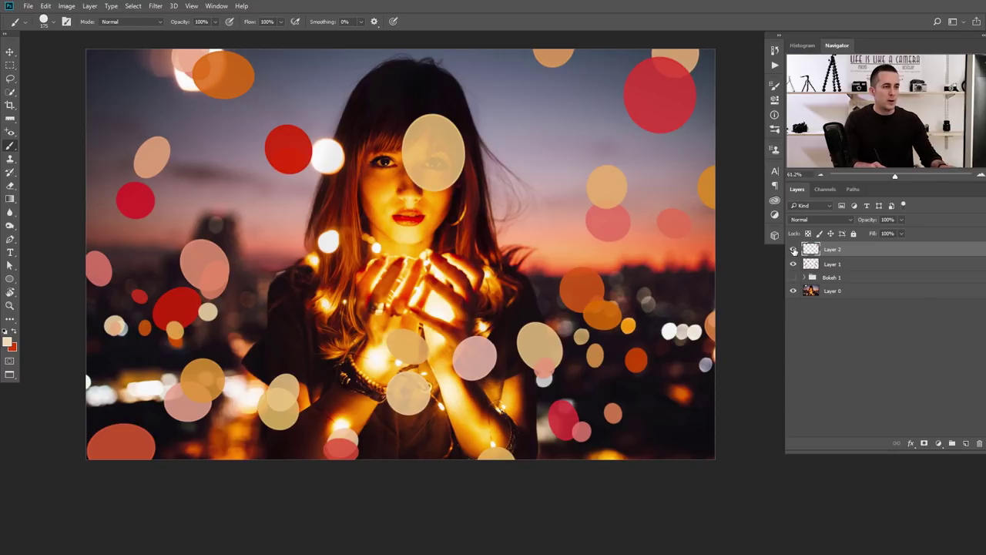
Hide Layer 2 and select Layer 1.
left_click(794, 250)
left_click(811, 265)
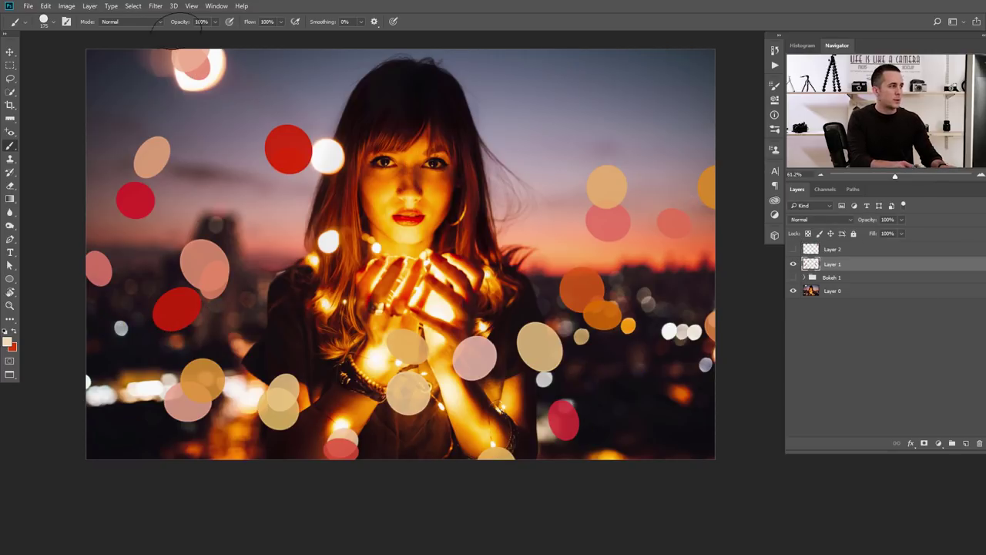
left_click(201, 22)
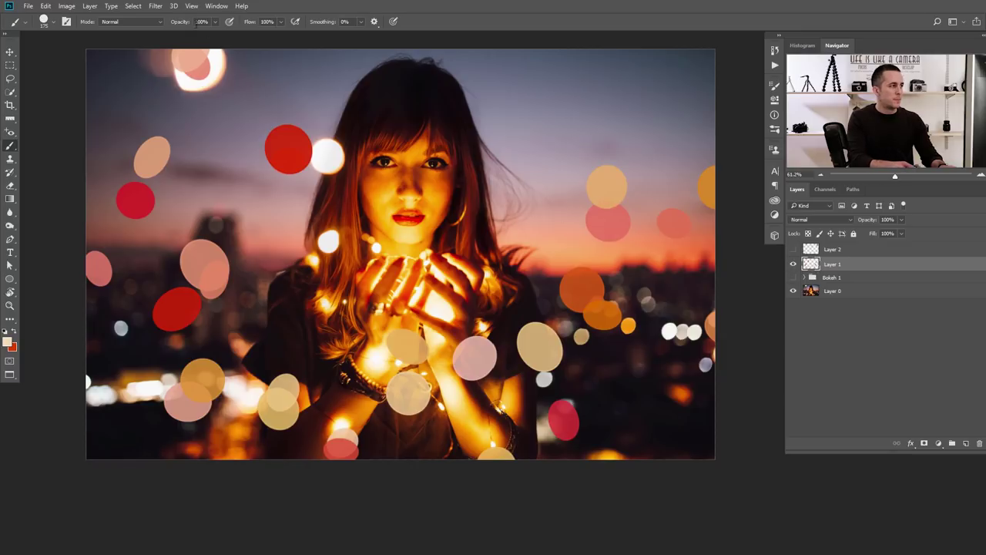
Apply a 1.4 px Gaussian Blur to Layer 1.
left_click(155, 6)
mouse_move(173, 119)
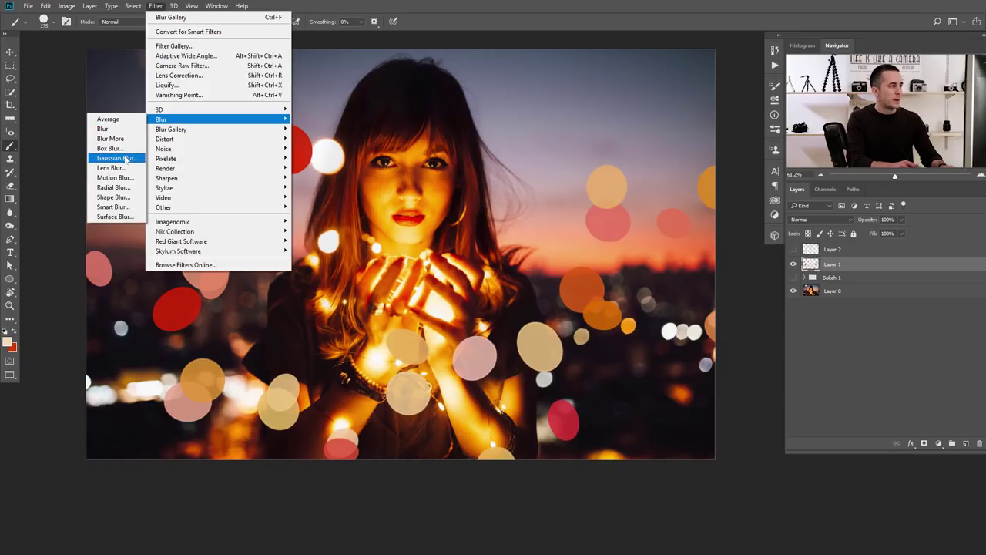
left_click(126, 159)
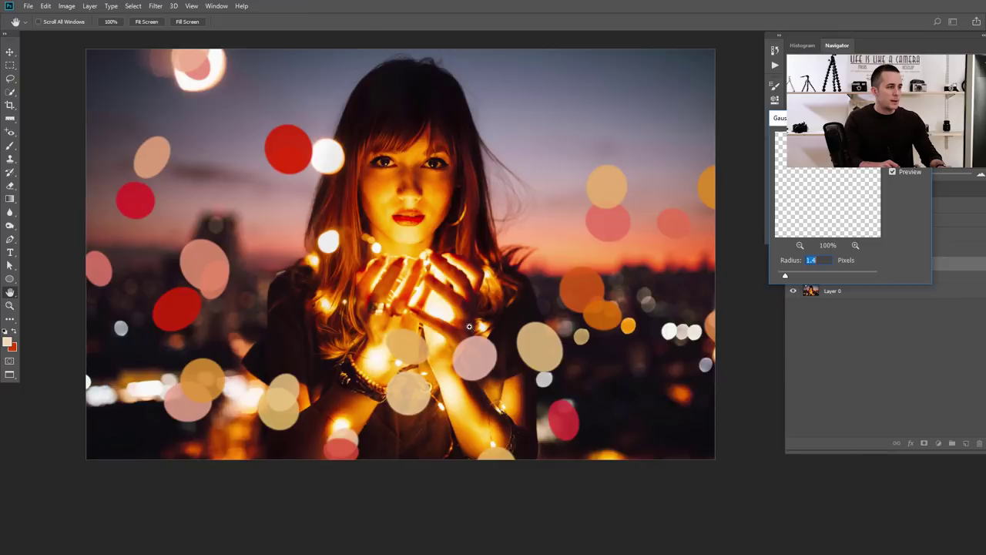
scroll(469, 326, "up", 3)
left_click_drag(788, 278, 786, 278)
scroll(697, 302, "down", 1)
scroll(698, 303, "right", 2)
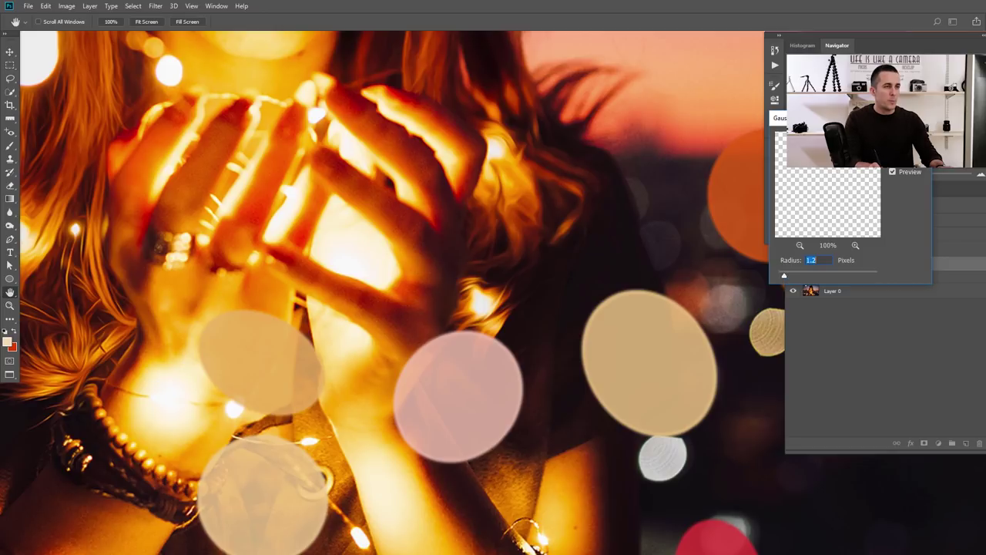
key("Return")
key("b")
key("ctrl+0")
scroll(616, 254, "right", 3)
scroll(431, 261, "left", 1)
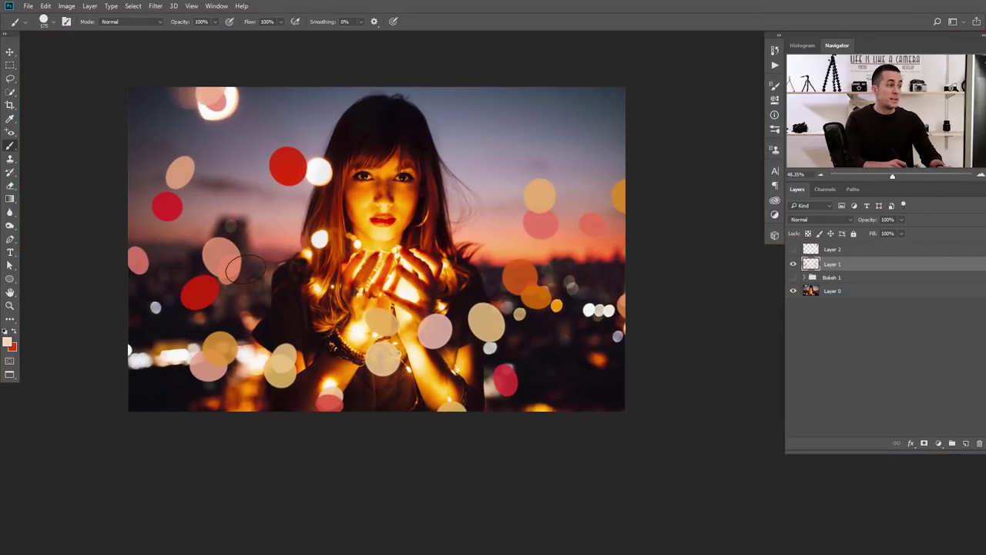
scroll(354, 245, "up", 2)
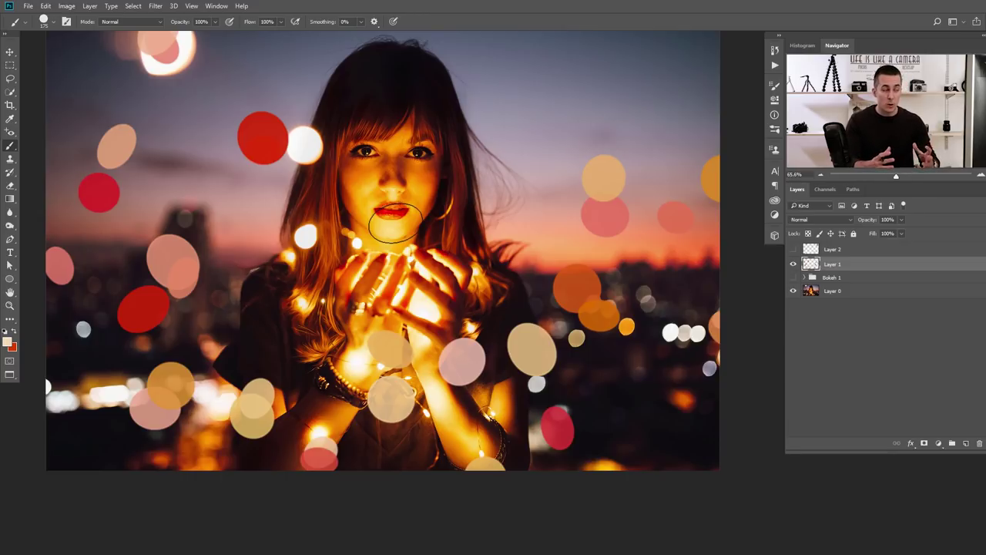
scroll(394, 224, "up", 1)
scroll(395, 223, "left", 1)
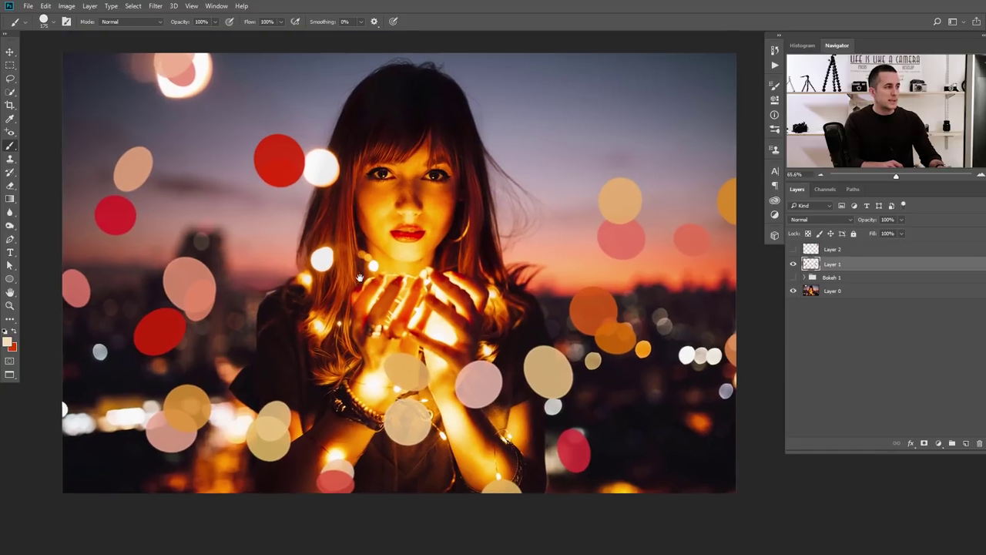
Show Layer 2, blur it about 2.4 px, and select both bokeh layers.
left_click(793, 249)
left_click(830, 249)
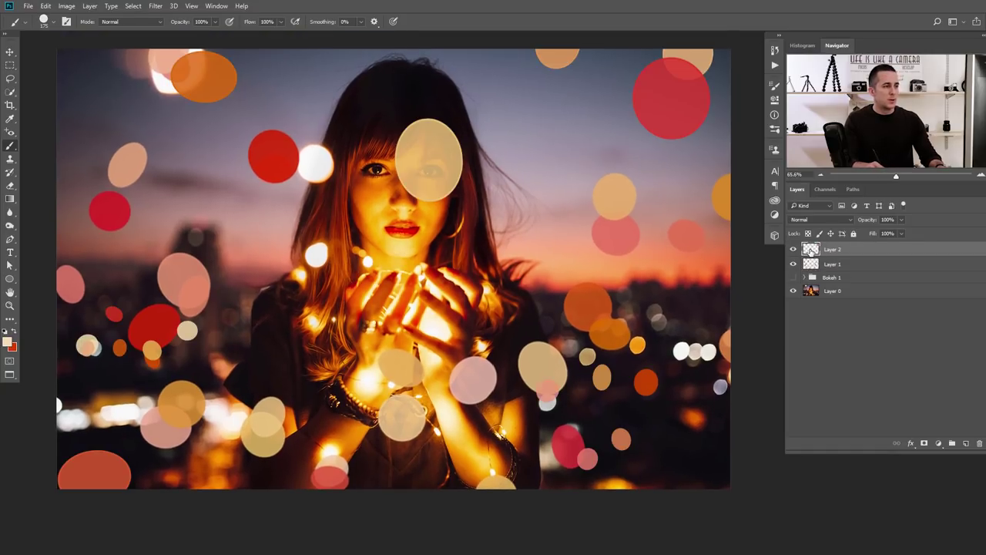
left_click(154, 5)
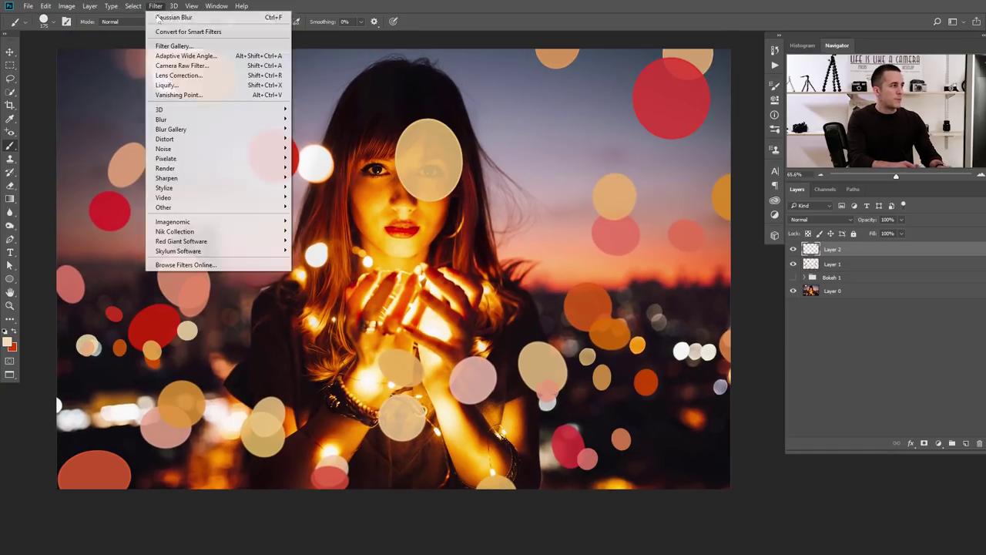
mouse_move(177, 122)
left_click(122, 159)
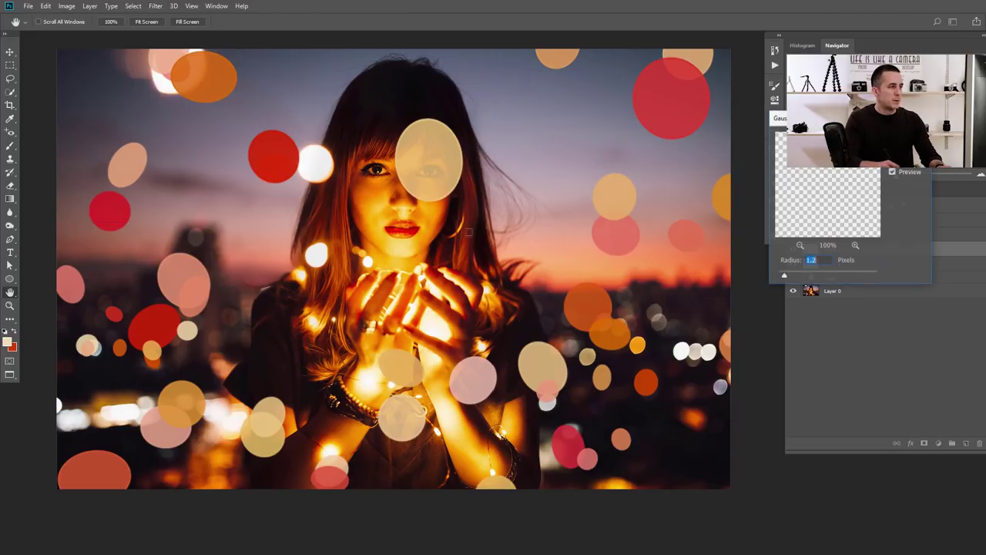
mouse_move(785, 277)
left_mouse_down()
mouse_move(806, 277)
mouse_move(793, 279)
left_mouse_up()
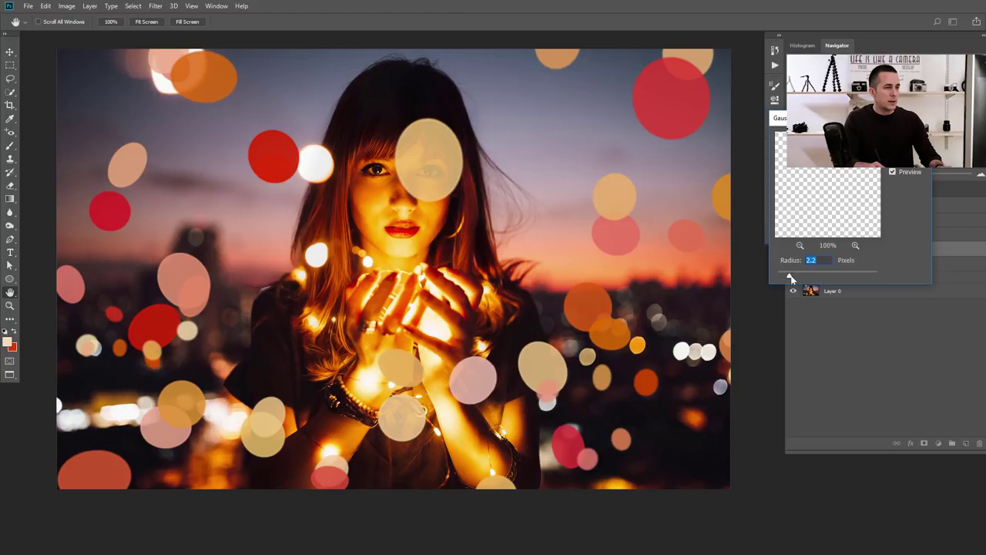
key("Return")
key("b")
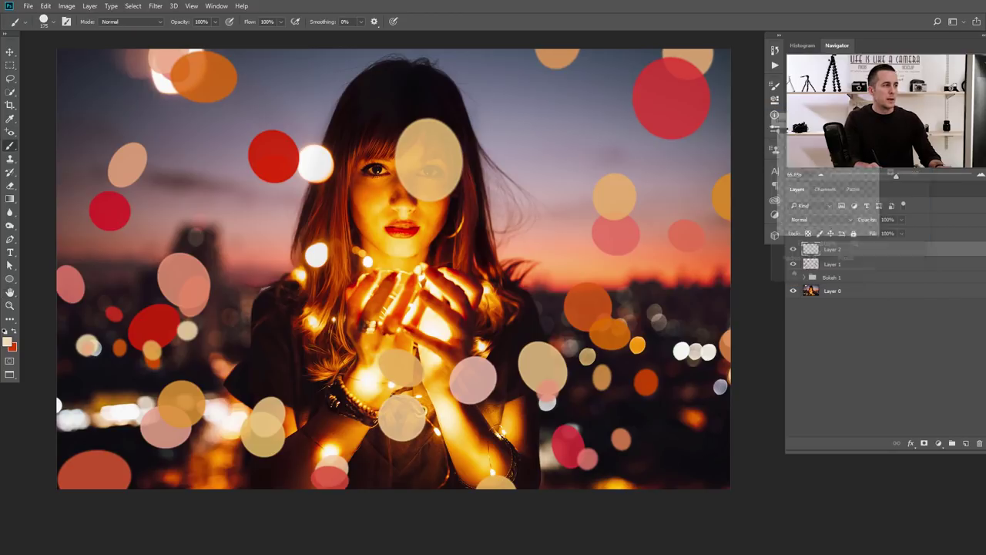
left_click(816, 265, "shift")
Group both bokeh layers into Group 1, add a layer mask, and choose the Soft Round brush.
key("ctrl+g")
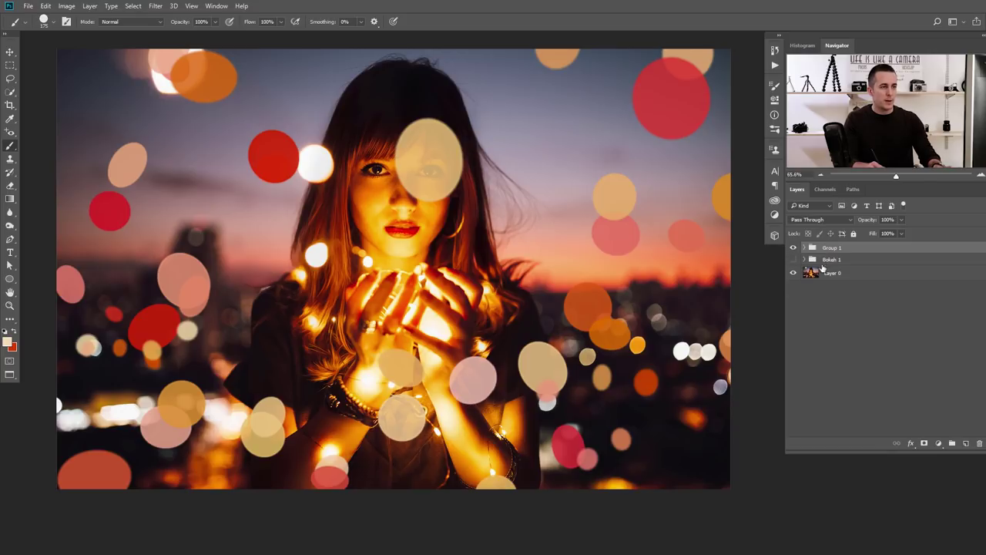
left_click(925, 443)
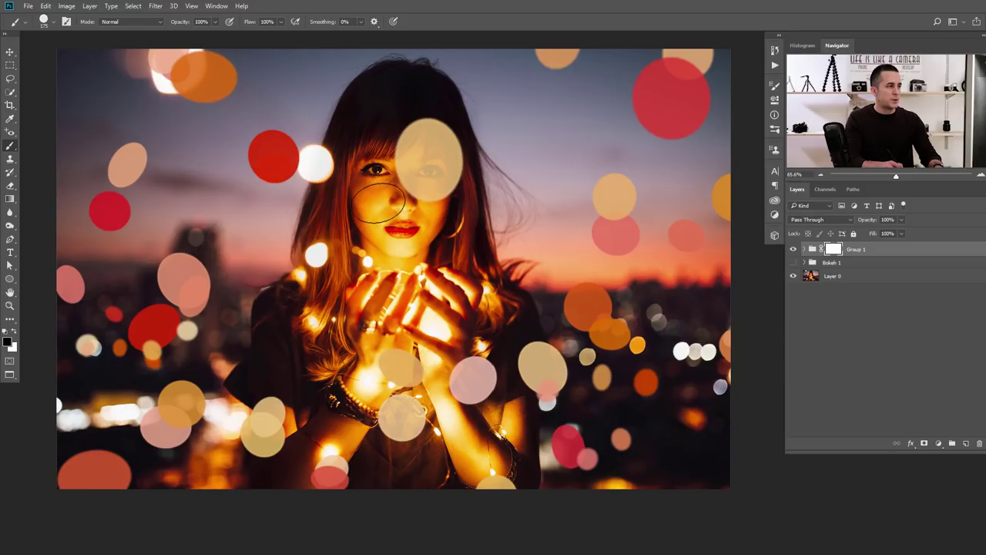
right_click(383, 205)
mouse_move(699, 445)
left_mouse_down()
mouse_move(693, 322)
mouse_move(524, 291)
left_mouse_up()
left_click(422, 294)
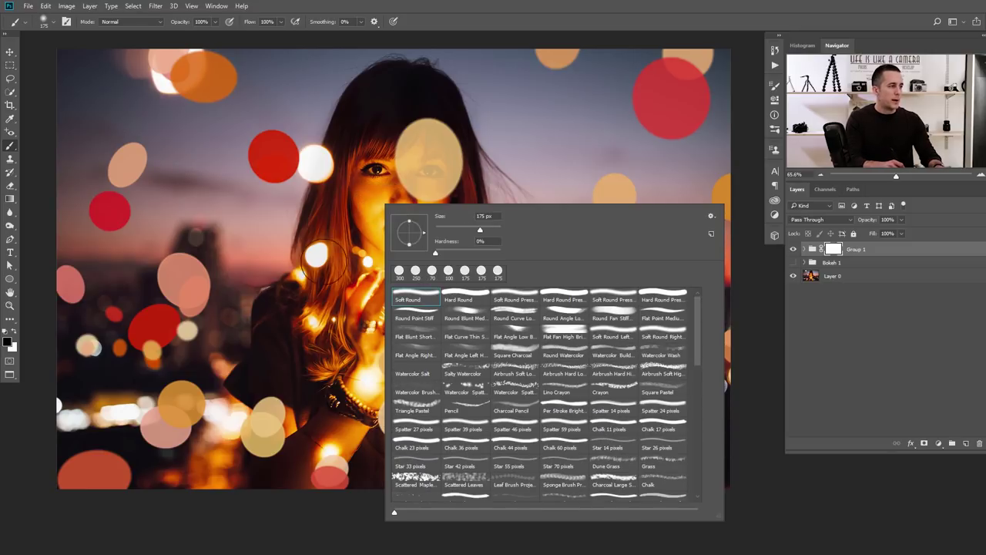
Paint on the Group 1 mask to clear the bokeh from the face and hands.
key("Return")
left_click_drag(426, 158, 416, 177)
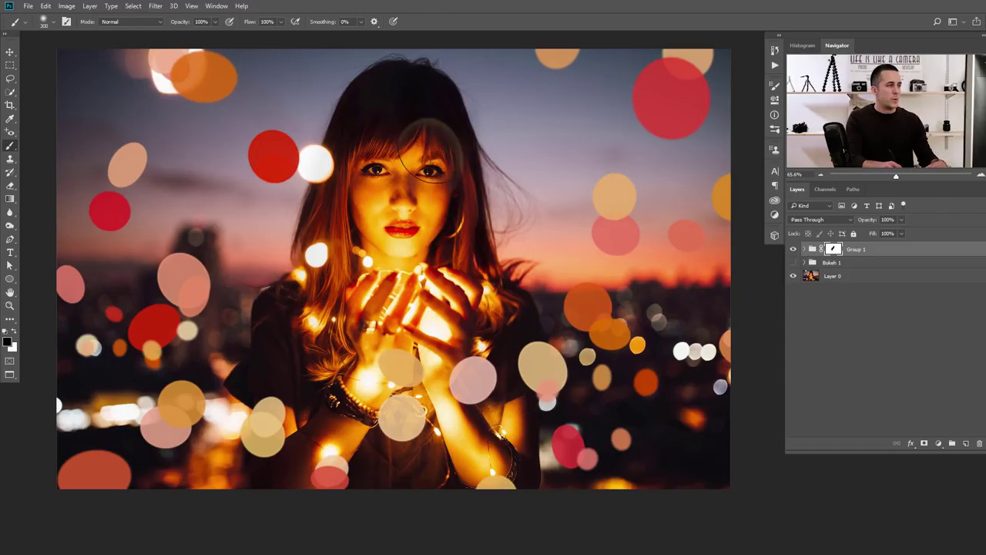
key("bracketright")
mouse_move(389, 362)
left_mouse_down()
mouse_move(435, 343)
mouse_move(477, 379)
left_mouse_up()
key("bracketleft")
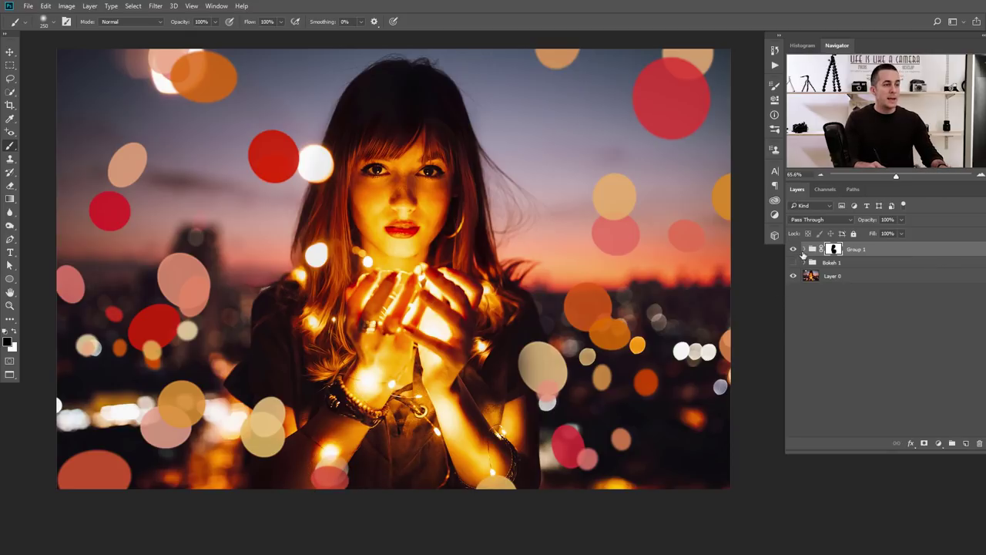
left_click(804, 249)
Set Layer 1 and Layer 2 to Linear Dodge (Add) blending at 78% opacity.
left_click(818, 265)
left_click(825, 276, "shift")
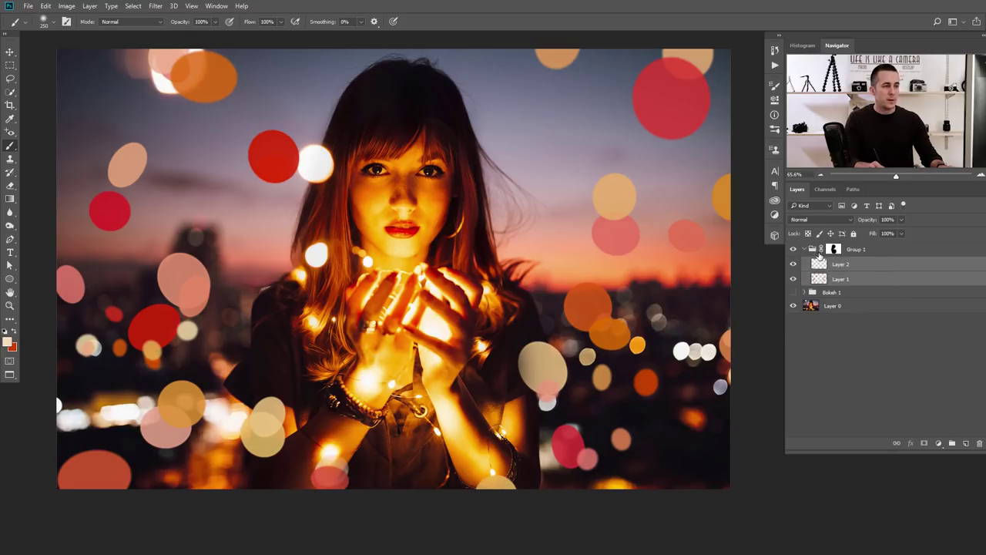
left_click(827, 220)
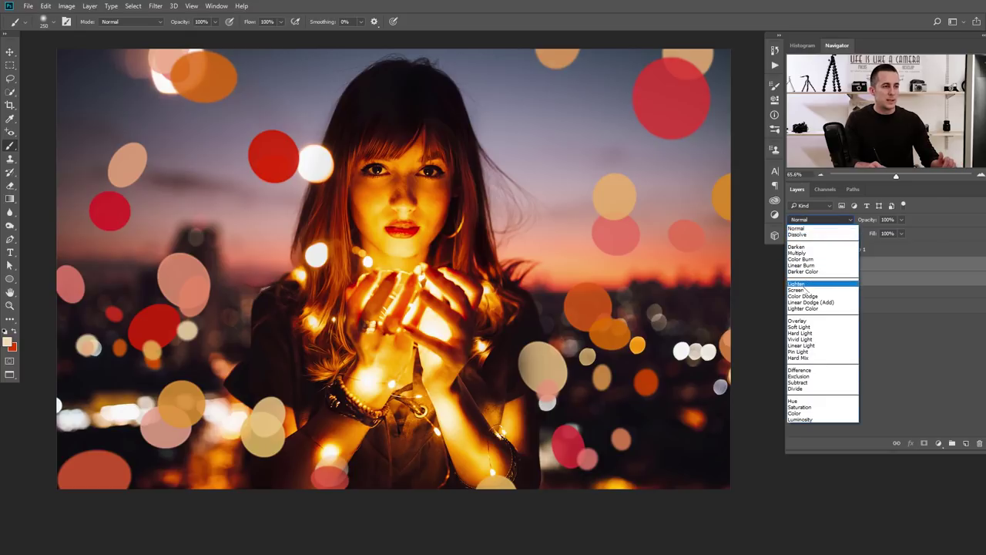
left_click(805, 289)
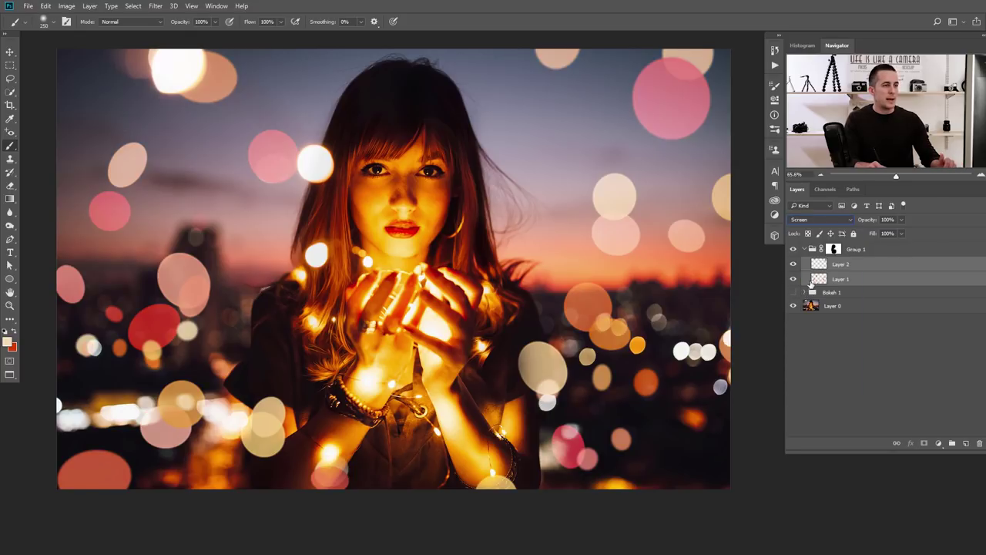
left_click(828, 221)
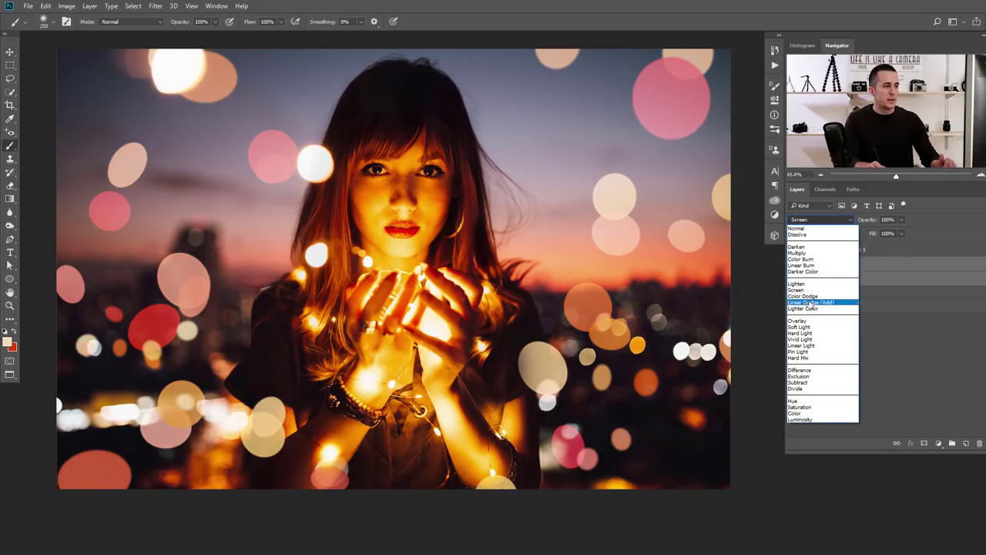
left_click(803, 305)
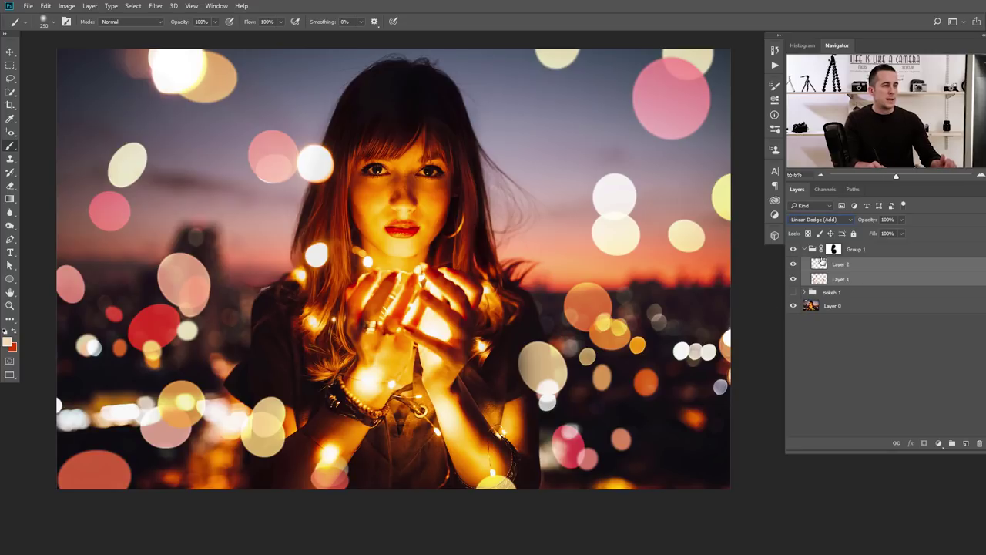
left_click_drag(849, 222, 854, 222)
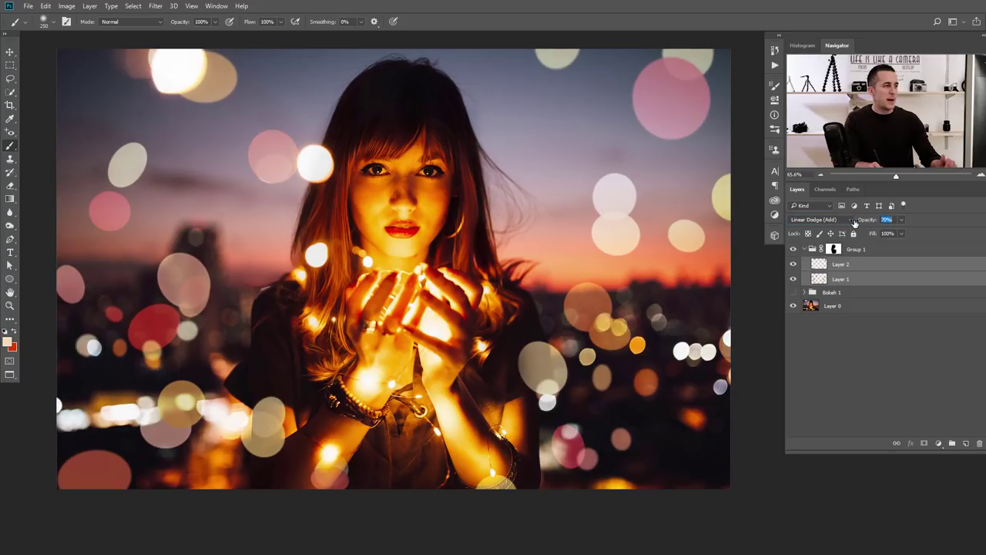
Collapse Group 1 and toggle its visibility to compare the brighter bokeh.
left_click(804, 249)
scroll(509, 291, "down", 1)
scroll(509, 291, "down", 2)
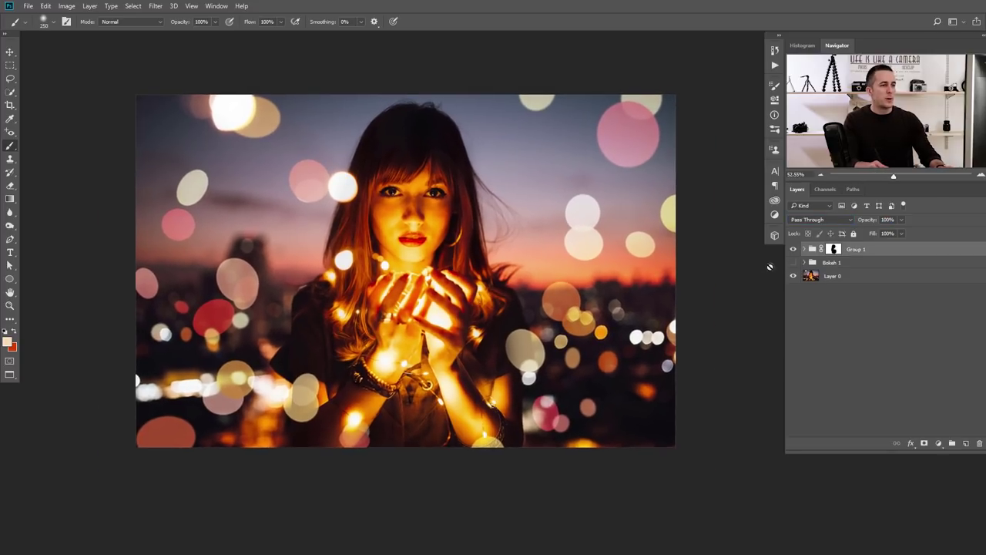
left_click(793, 250)
left_click(793, 249)
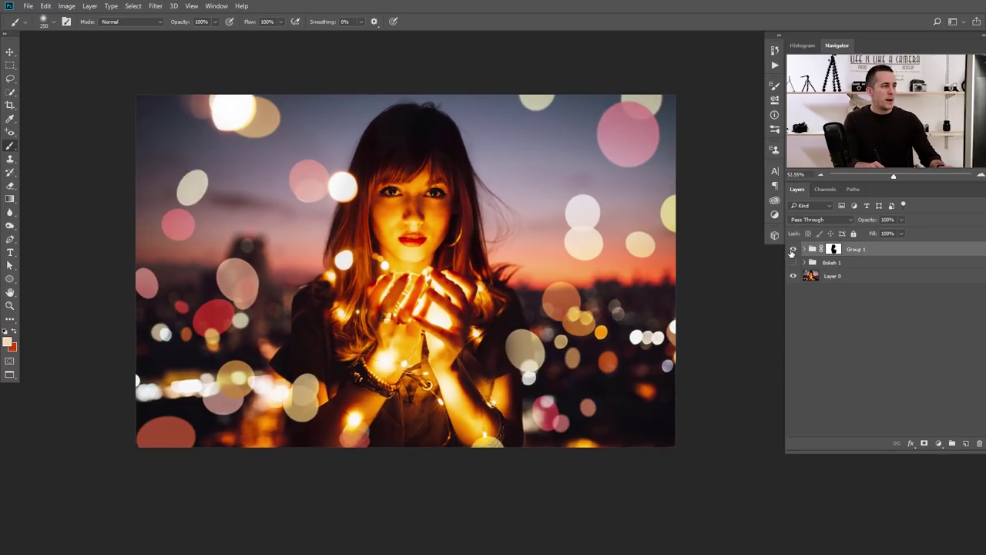
left_click(793, 249)
left_click(792, 250)
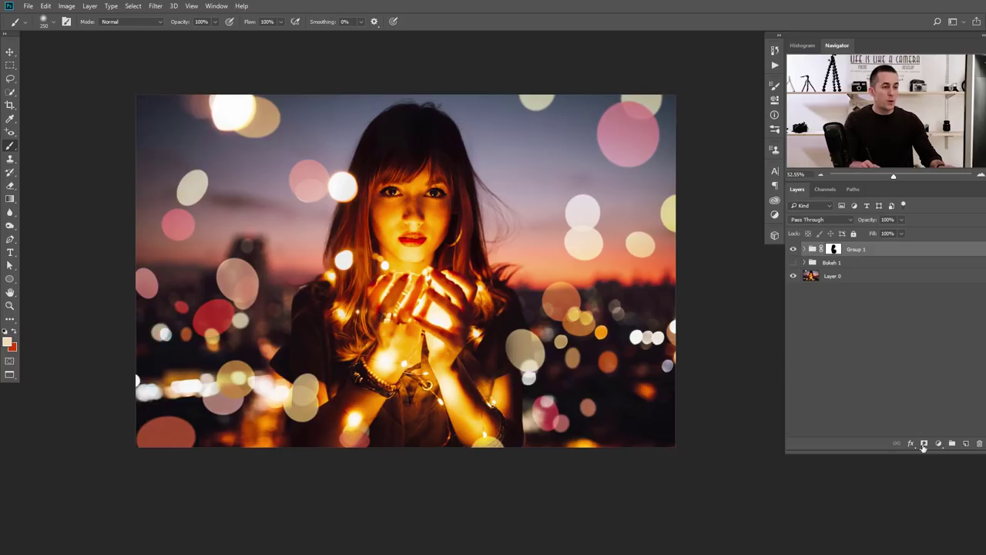
Add a Hue/Saturation adjustment clipped to Group 1 with Hue 0 and Saturation +26.
left_click(938, 444)
left_click(891, 317)
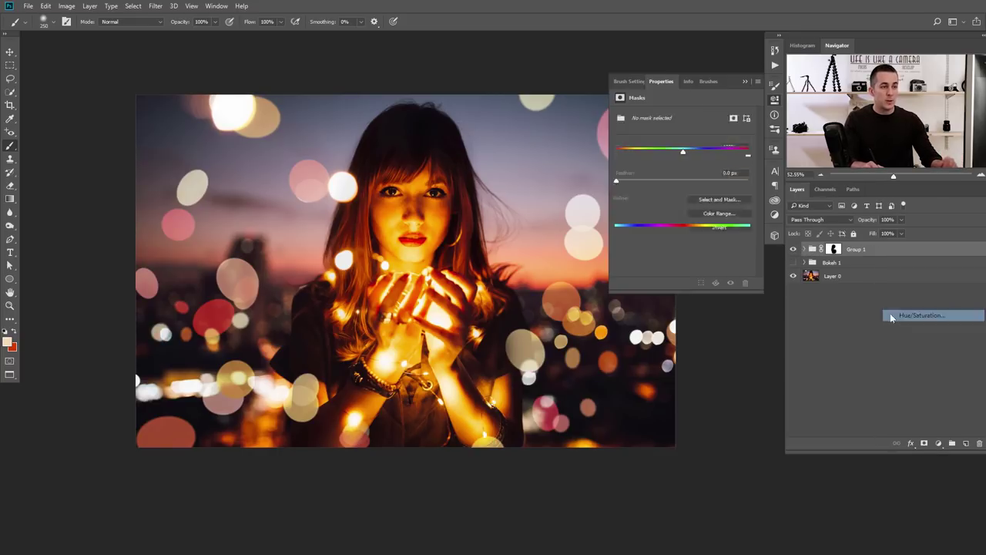
left_click(686, 283)
mouse_move(681, 153)
left_mouse_down()
mouse_move(699, 152)
mouse_move(680, 155)
left_mouse_up()
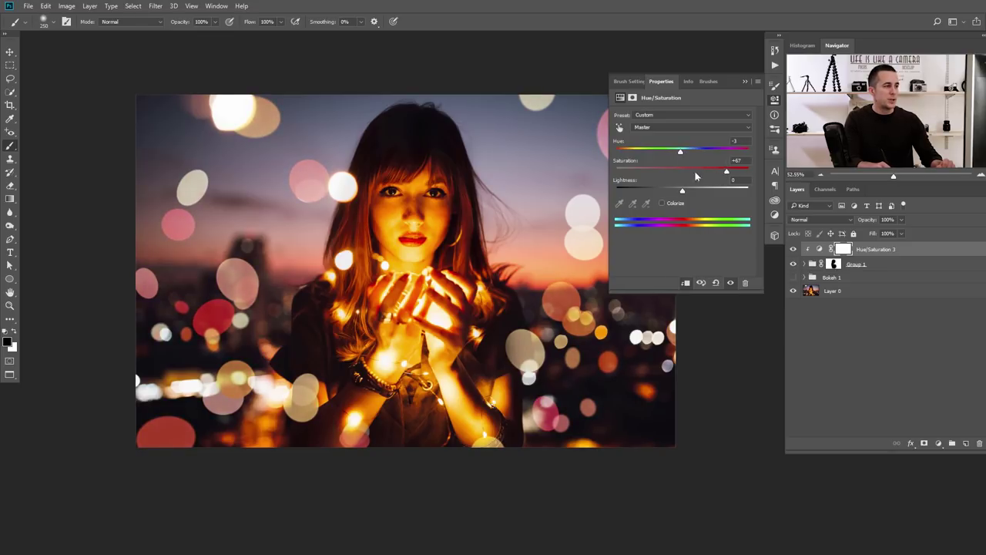
left_click_drag(703, 193, 682, 190)
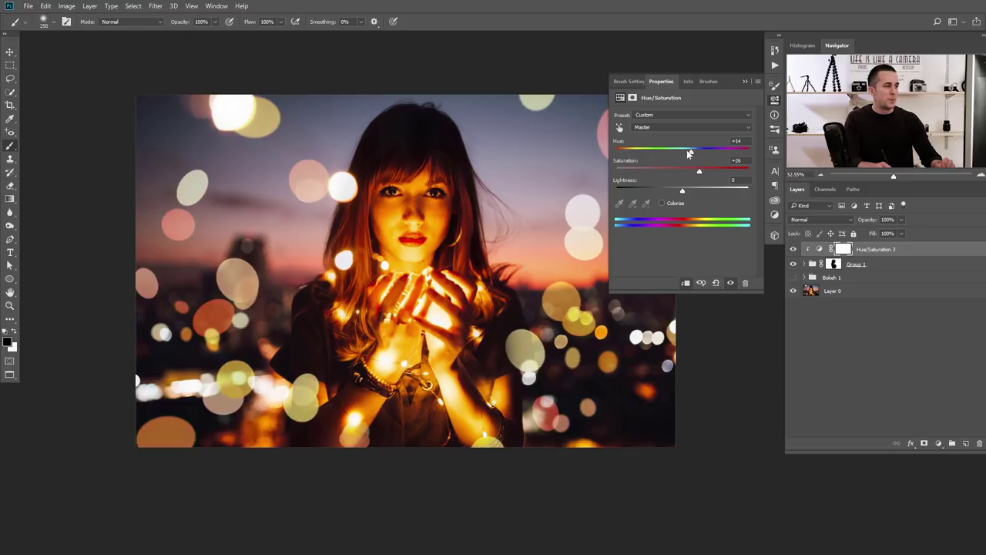
left_click_drag(680, 154, 682, 154)
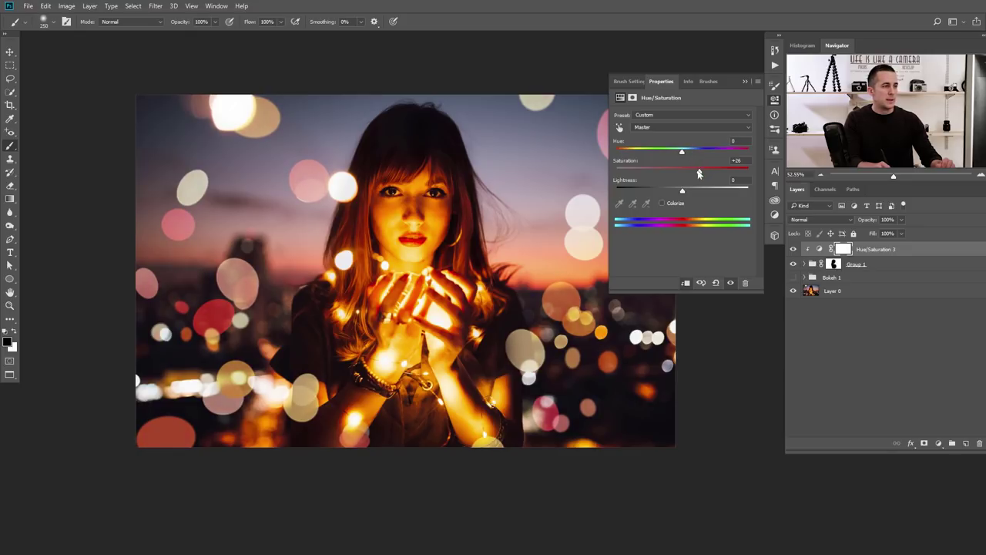
left_click(745, 82)
scroll(524, 249, "up", 2)
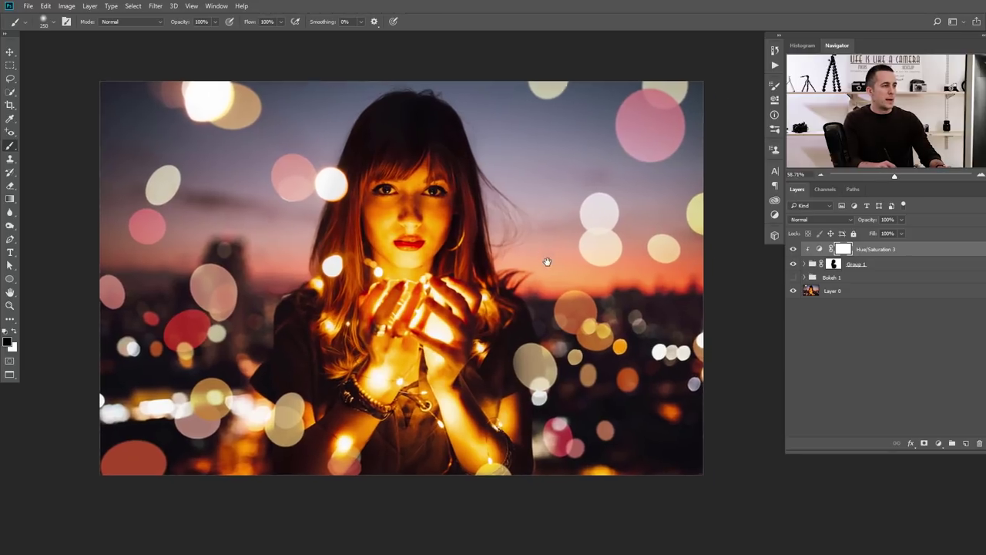
left_click(794, 264)
left_click(793, 264)
left_click(793, 264)
left_click(792, 264)
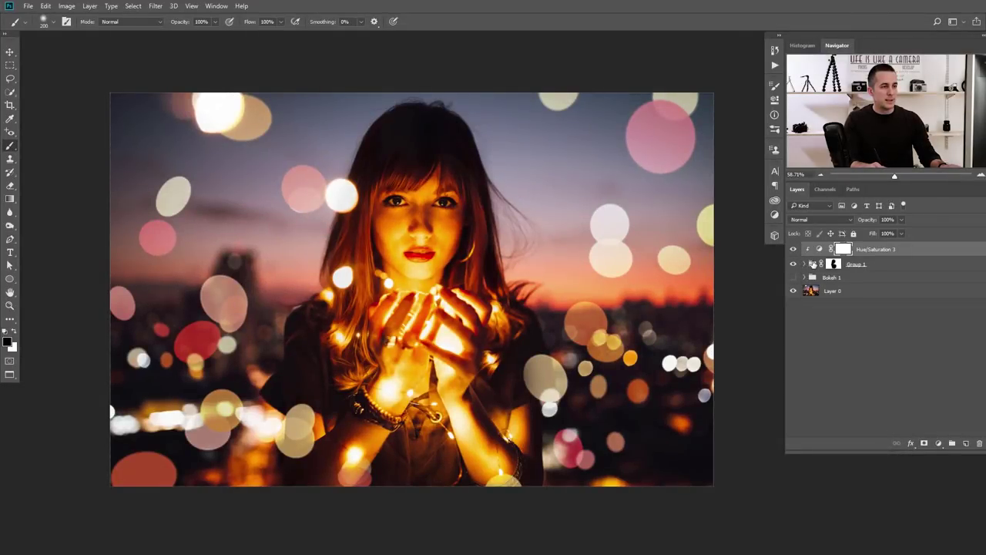
Group Group 1 with its Hue/Saturation adjustment and name the group Bokeh 2.
left_click(815, 264, "shift")
key("ctrl+g")
double_click(830, 249)
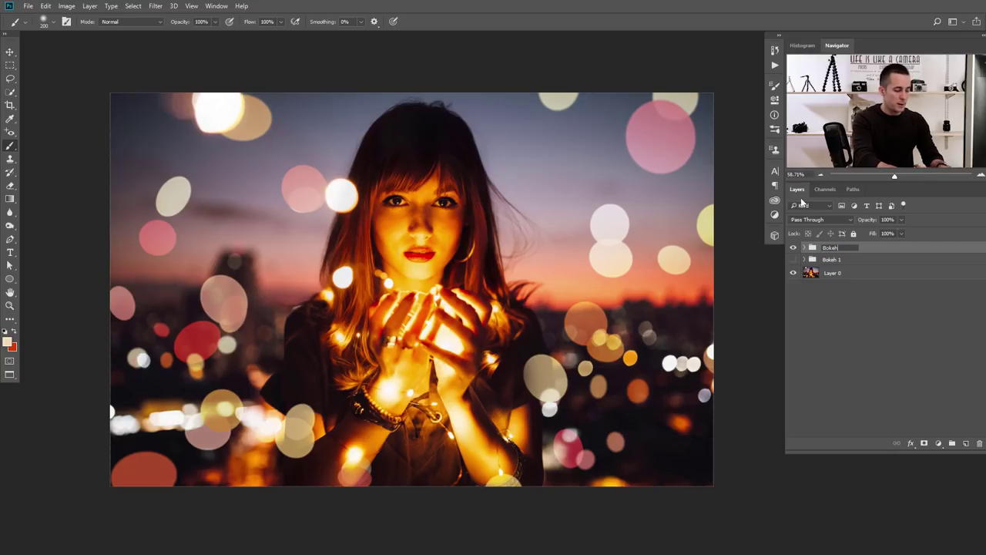
key("Return")
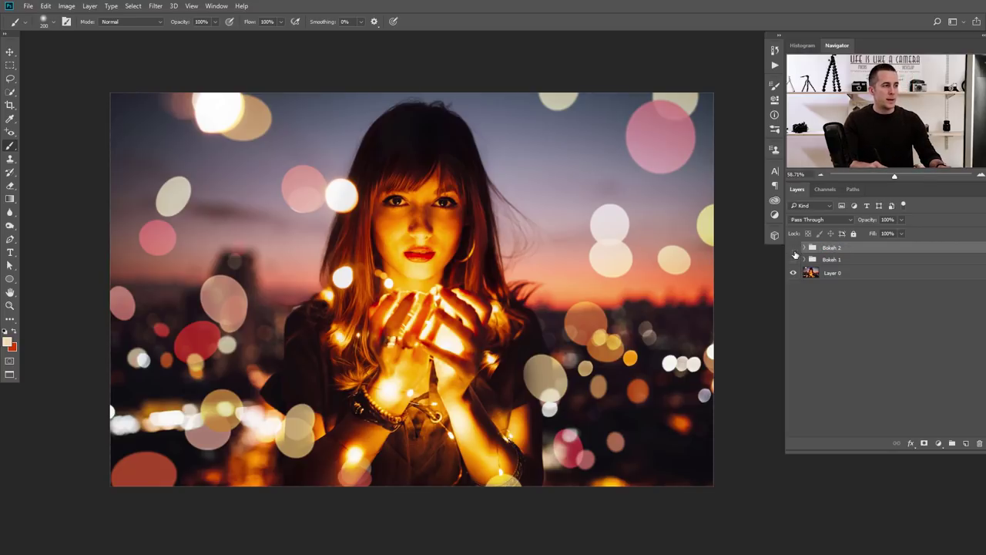
Hide both bokeh groups and switch to the ringed-circle Ellipse 1 document.
left_click_drag(794, 249, 794, 260)
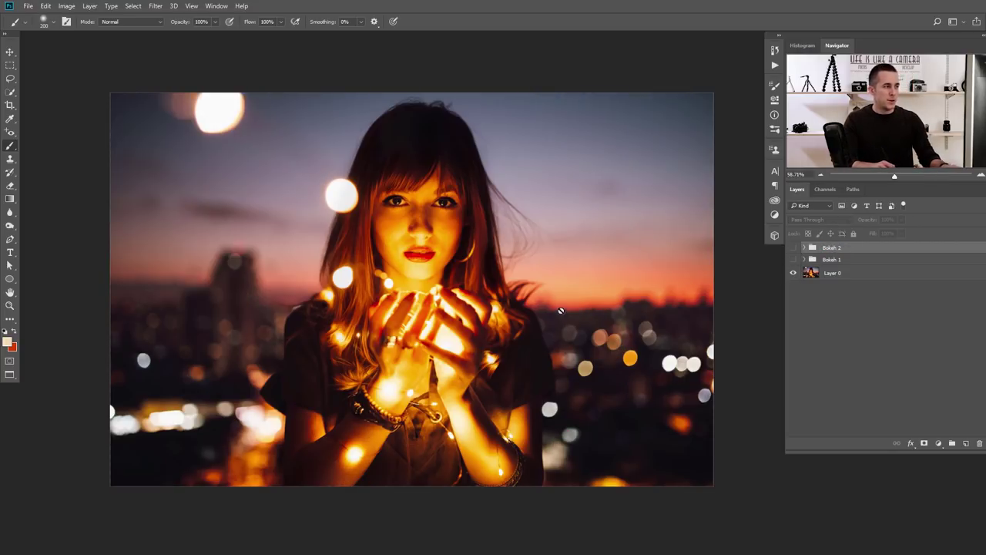
key("ctrl+Tab")
key("ctrl+Tab")
key("v")
key("v")
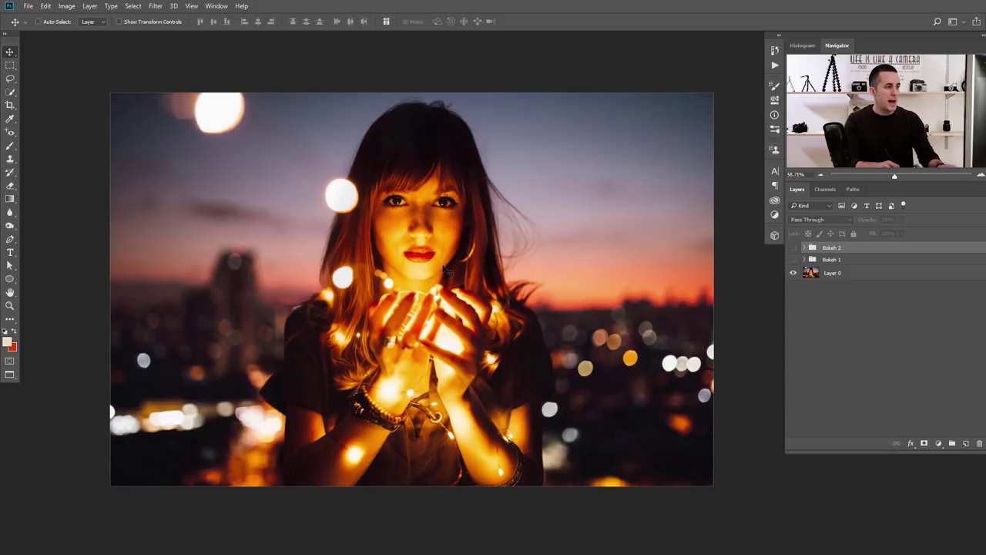
Place the fruit-bowl photo into the portrait as Layer 3, enlarged to about 108%.
left_click_drag(444, 266, 478, 286)
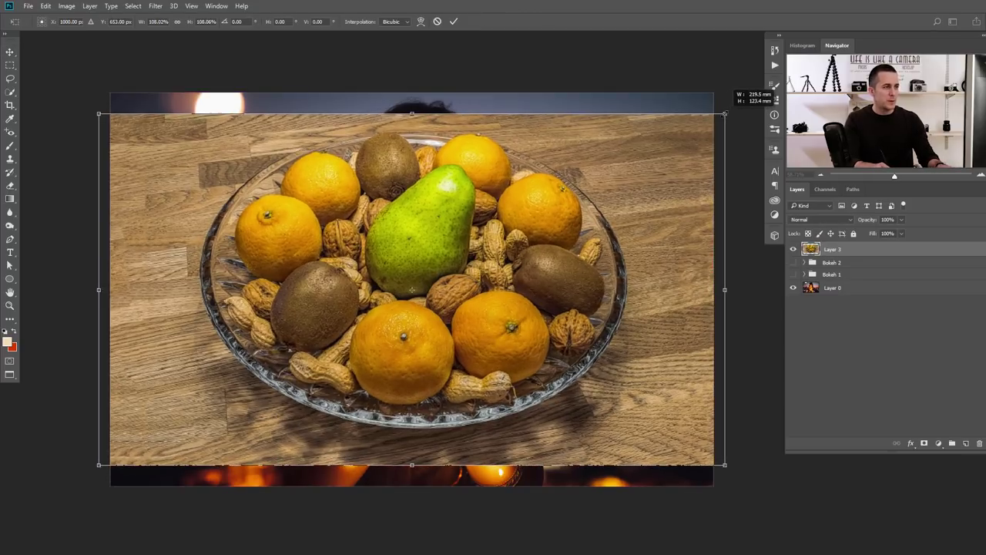
key("Return")
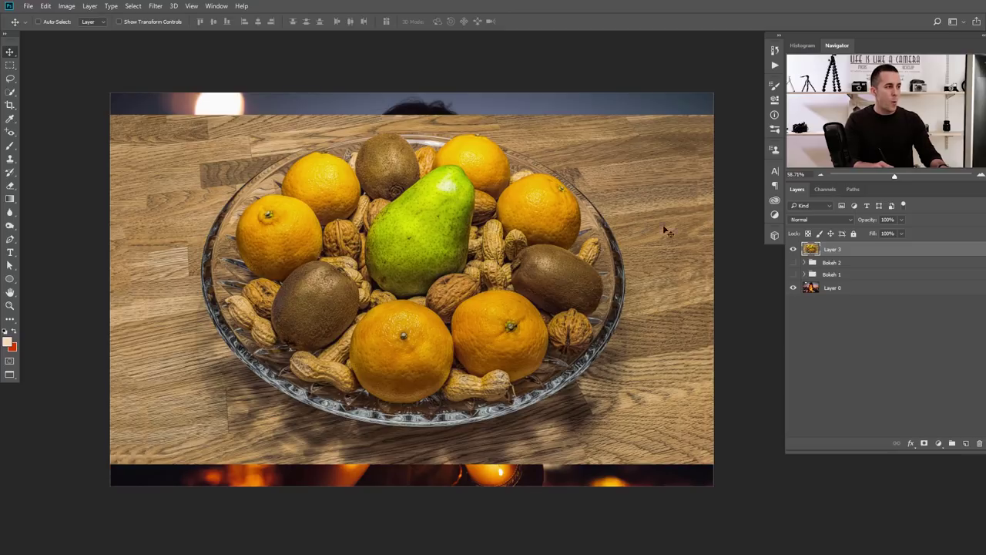
left_click(156, 6)
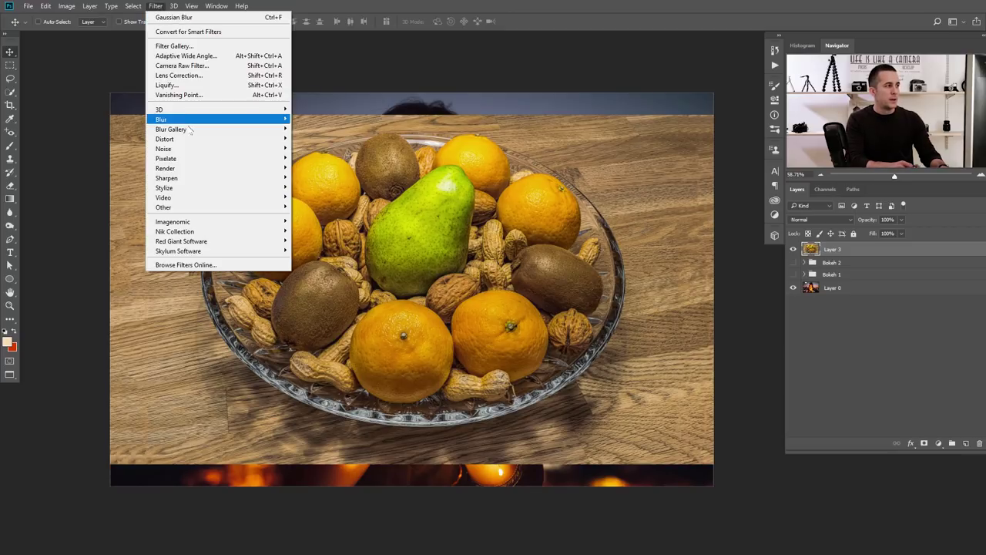
Field Blur Layer 3 at 85 px: Light Bokeh 93%, Bokeh Color 6%, Light Range 171–255.
mouse_move(185, 131)
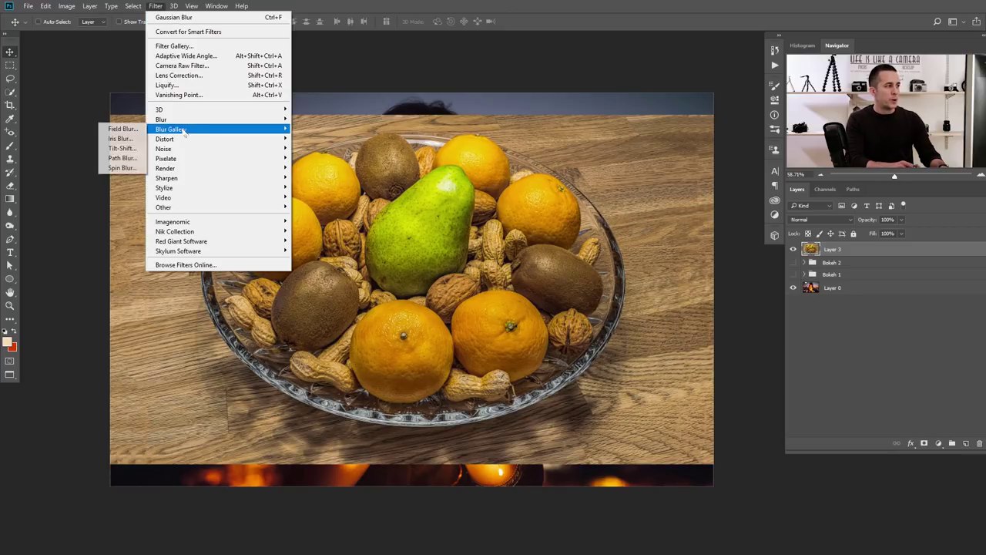
left_click(125, 129)
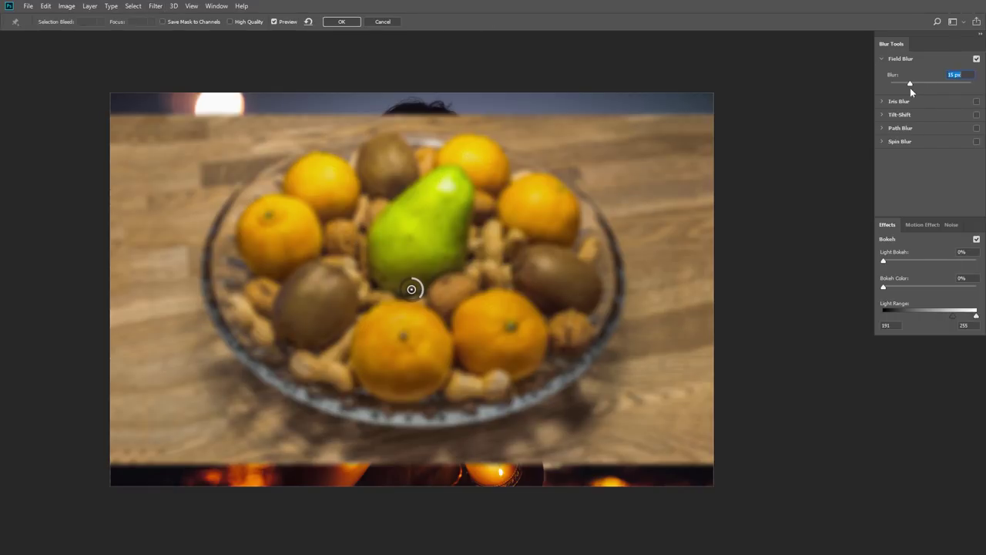
left_click_drag(911, 85, 935, 87)
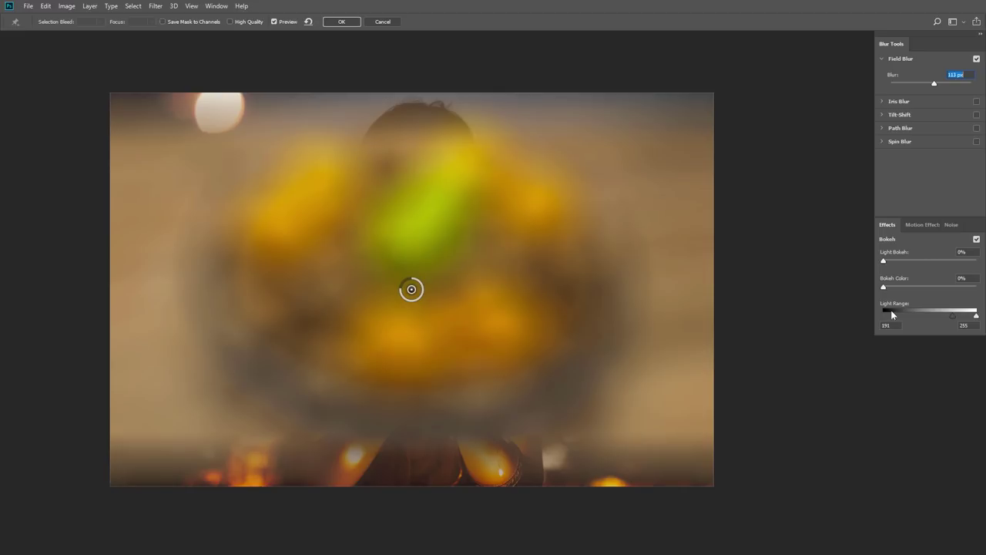
left_click_drag(885, 261, 947, 261)
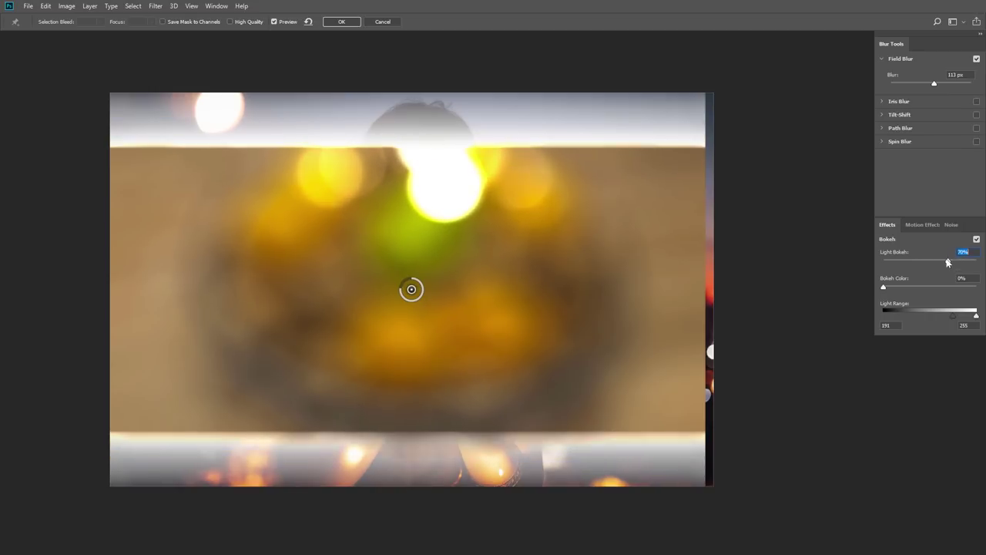
left_click_drag(935, 82, 929, 83)
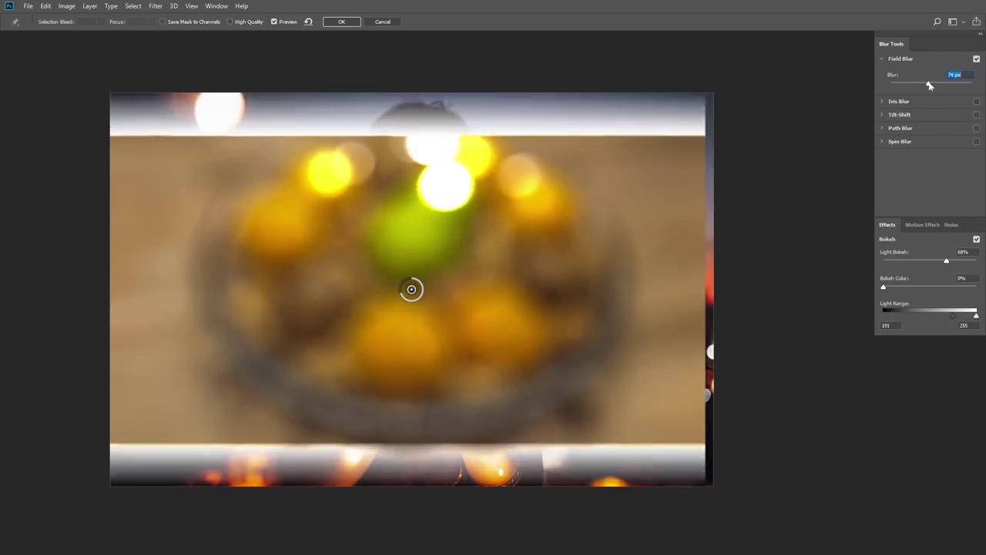
left_click_drag(943, 259, 970, 260)
left_click_drag(952, 317, 947, 319)
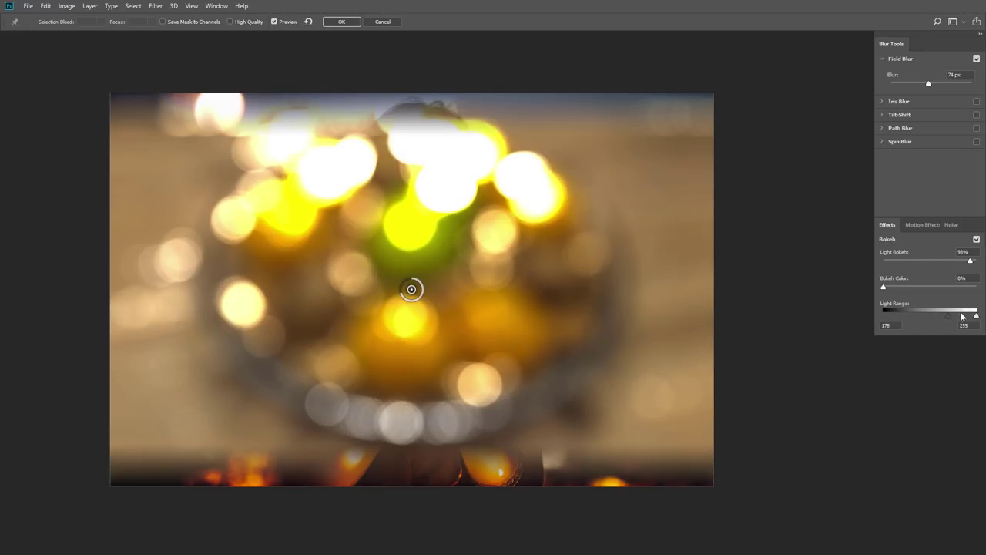
left_click_drag(946, 319, 945, 315)
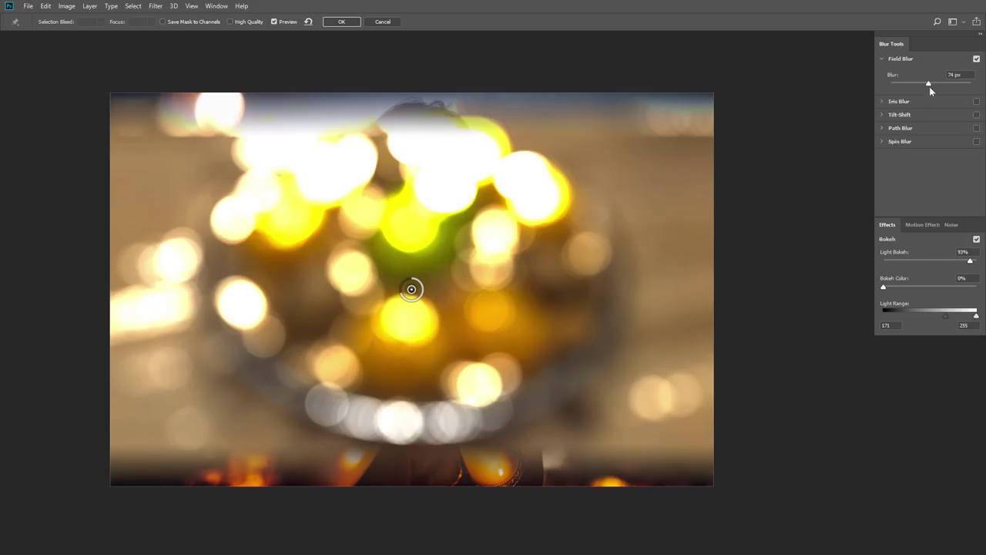
left_click_drag(926, 84, 931, 85)
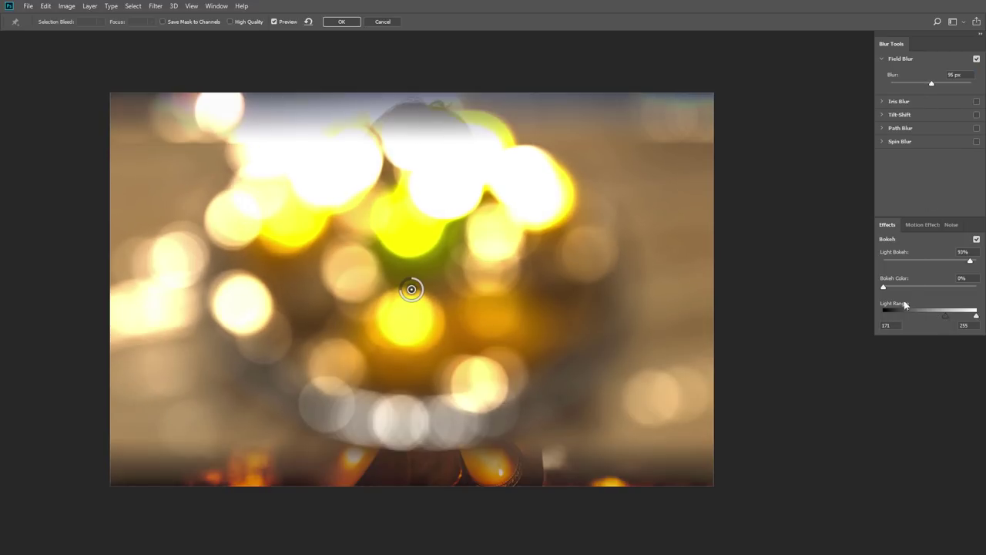
mouse_move(883, 289)
left_mouse_down()
mouse_move(959, 278)
mouse_move(873, 292)
mouse_move(889, 289)
left_mouse_up()
left_click_drag(931, 86, 929, 86)
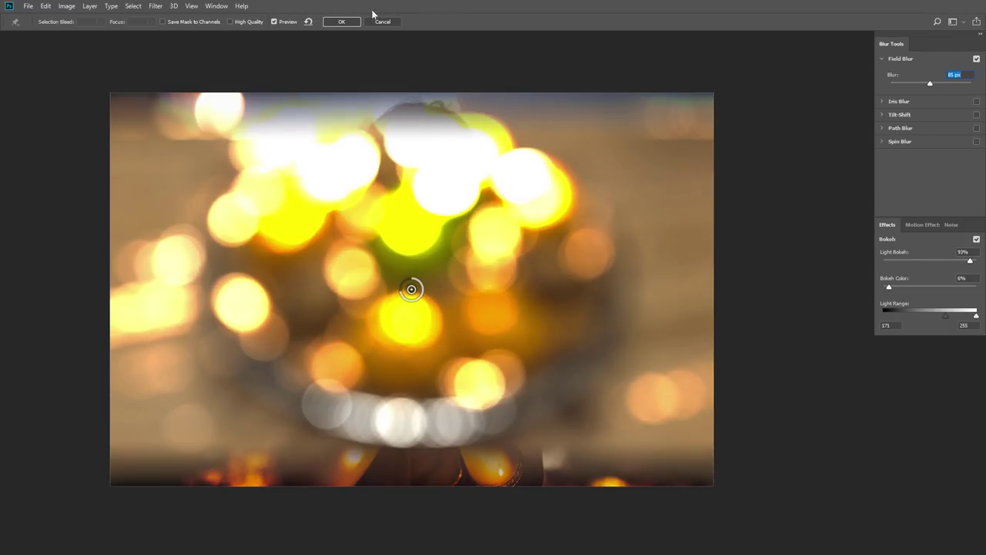
left_click(344, 22)
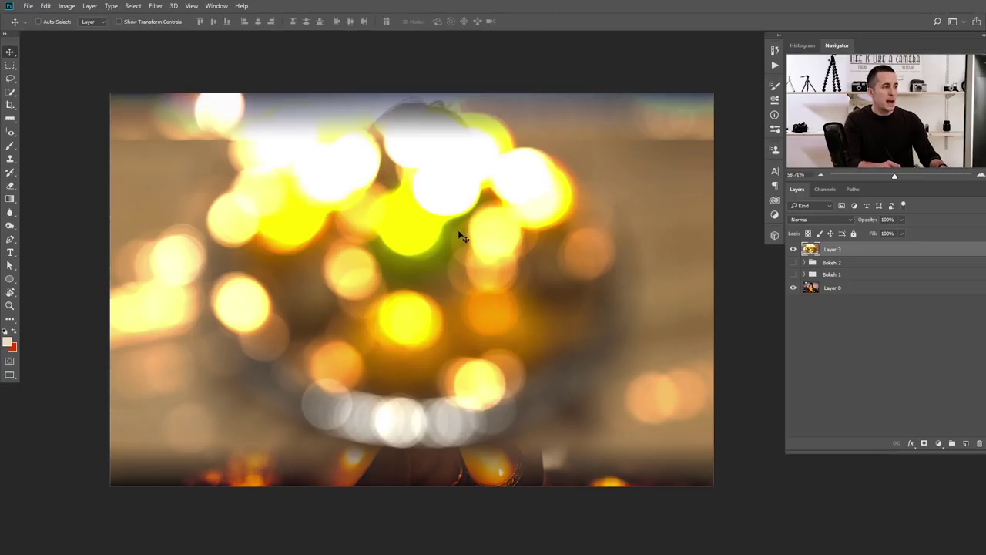
Screen-blend Layer 3 and darken it with a clipped Levels adjustment, black input 130.
left_click(821, 220)
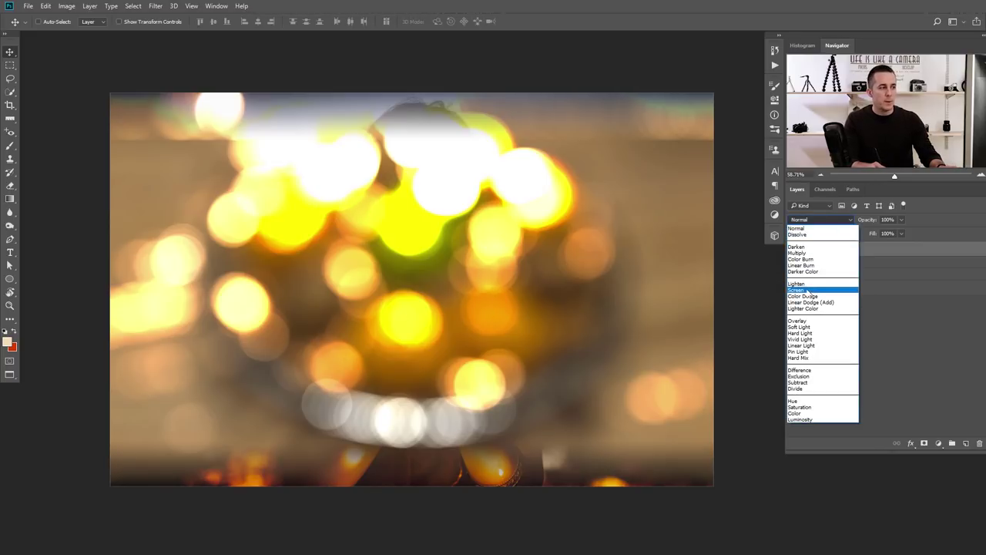
left_click(806, 290)
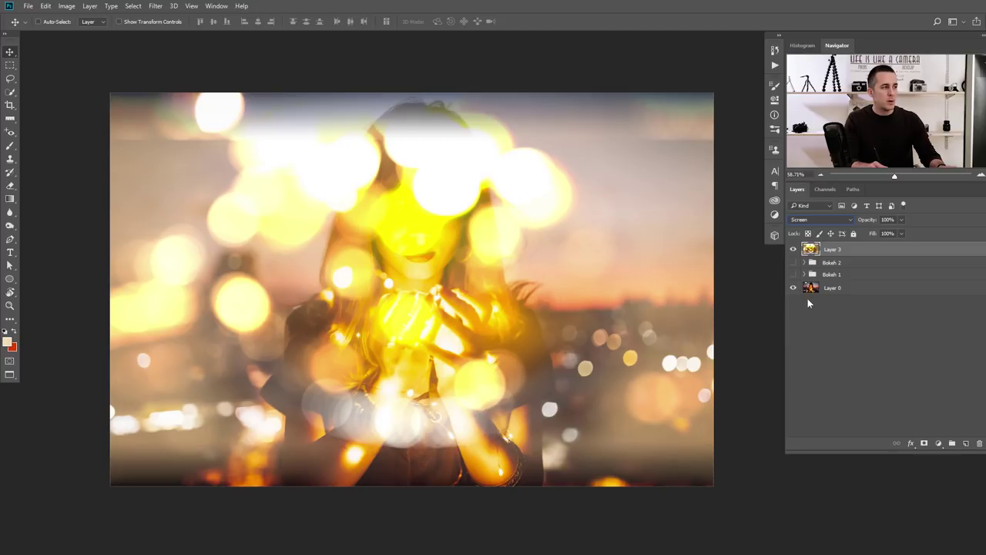
left_click(937, 442)
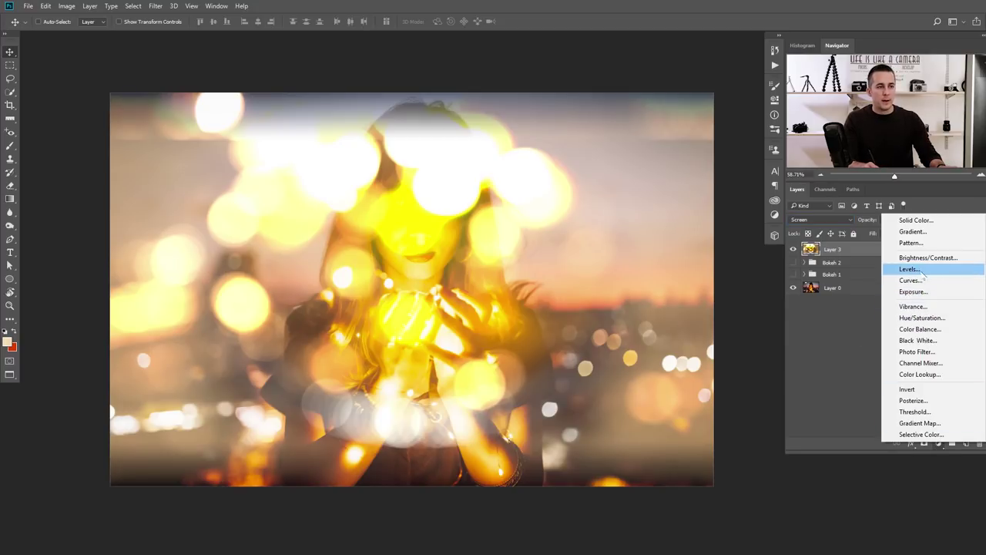
left_click(910, 269)
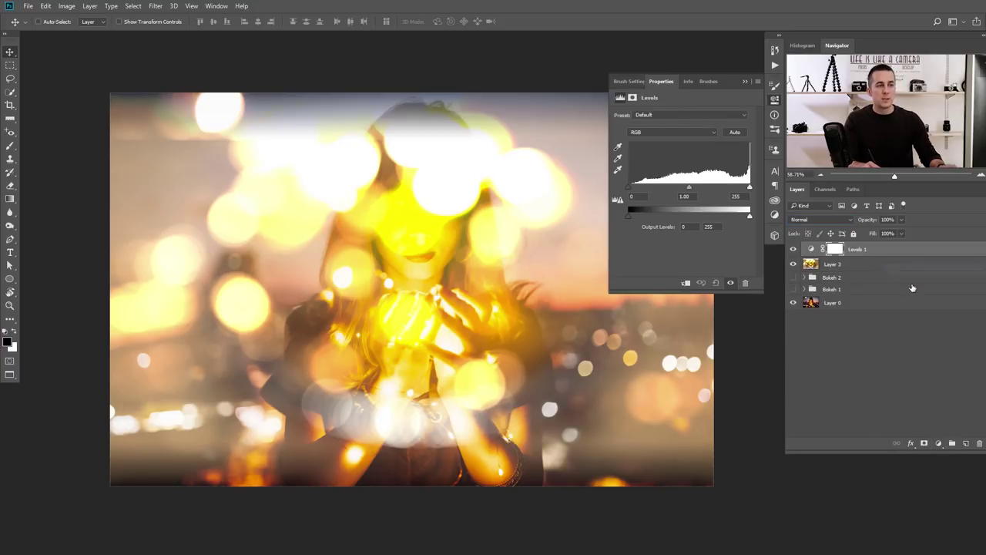
left_click(686, 283)
left_click_drag(630, 190, 701, 186)
Move the Layer 3 bokeh upward on the image and also select Levels 1.
left_click(747, 82)
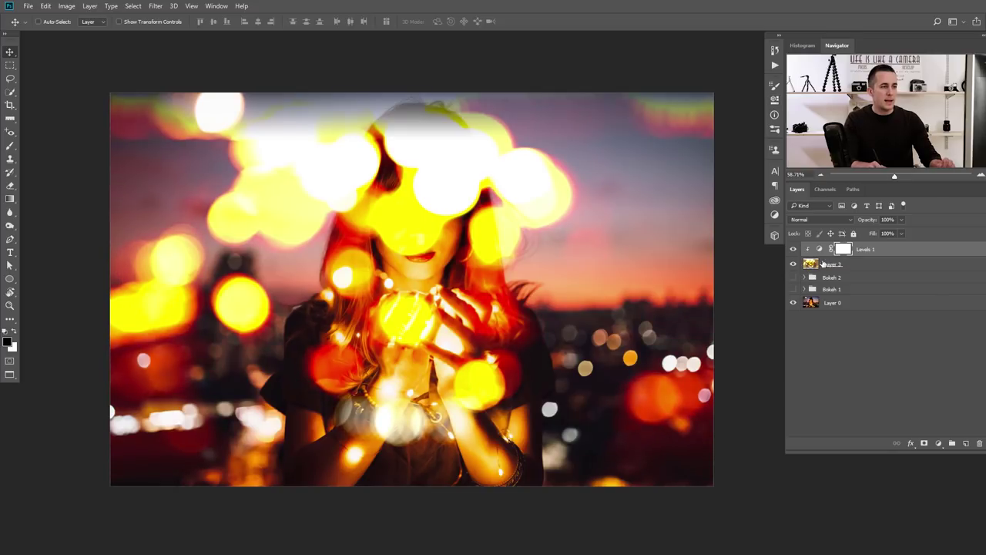
left_click(817, 264)
left_click_drag(478, 268, 479, 191)
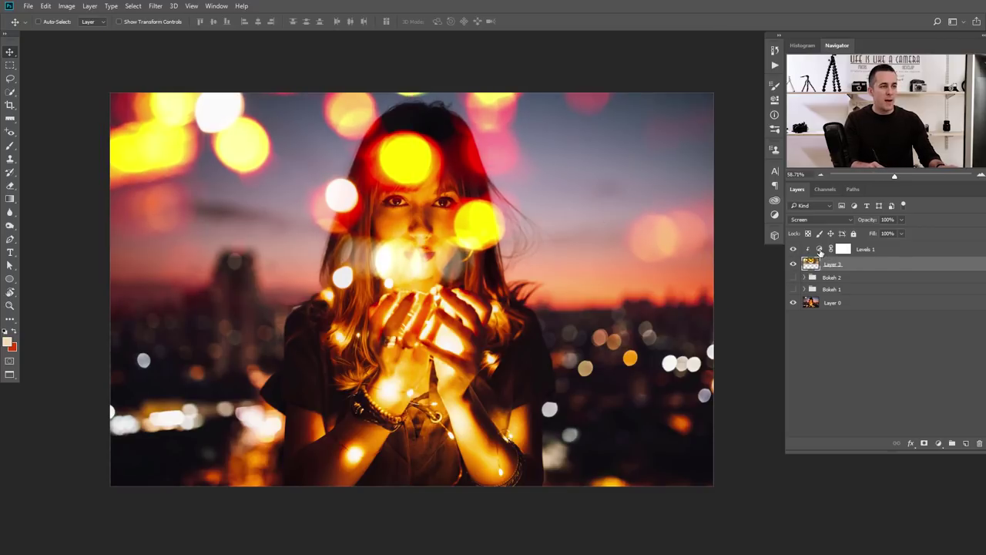
left_click(821, 253)
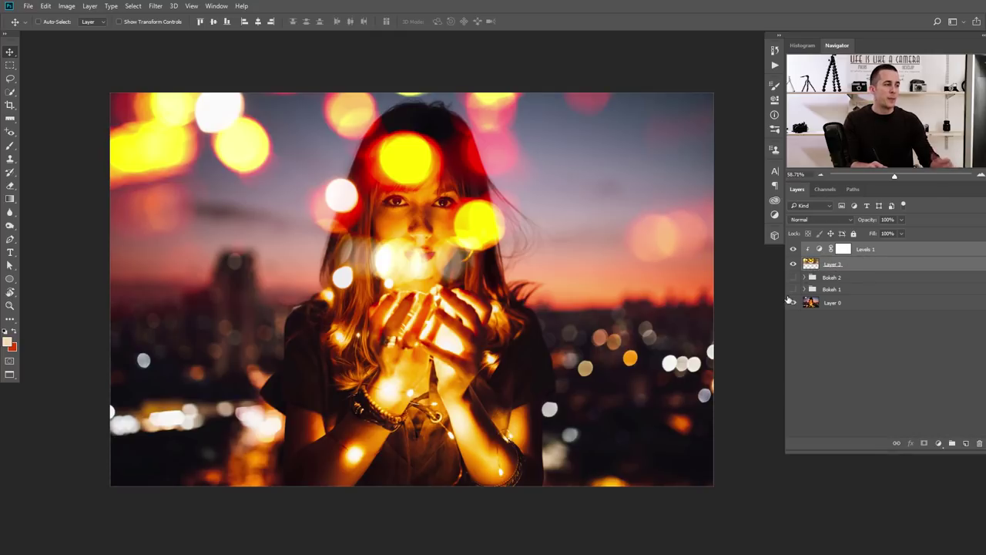
Duplicate the Layer 3/Levels pair, then flip, rotate and enlarge the copy toward the lower right.
key("ctrl+j")
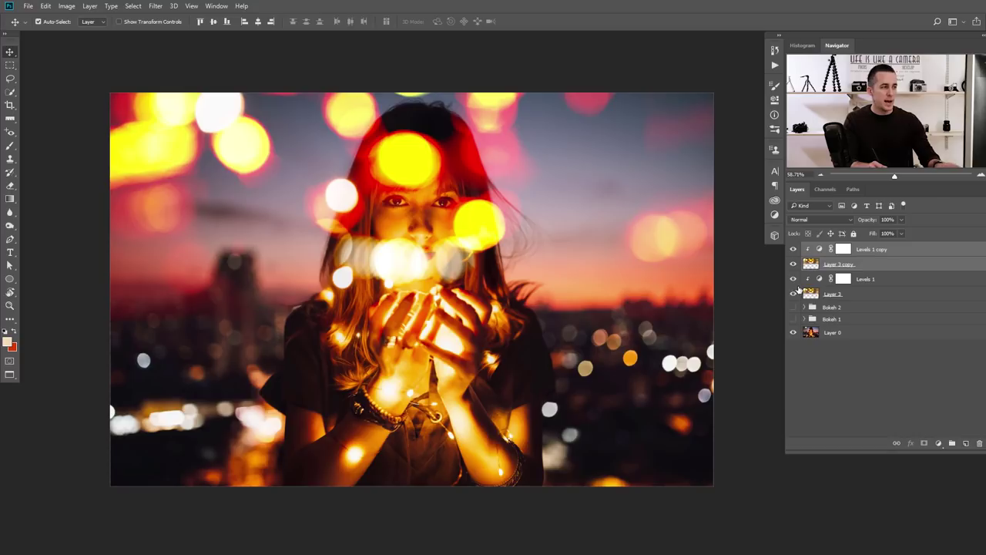
key("ctrl+t")
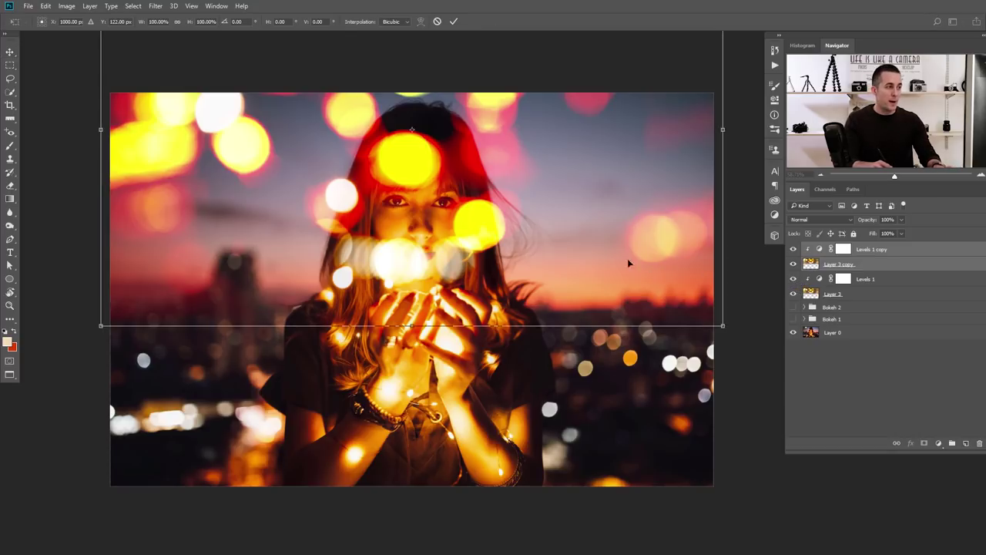
left_click_drag(501, 189, 550, 423)
right_click(513, 251)
left_click(546, 416)
left_click_drag(738, 344, 668, 240)
left_click_drag(676, 155, 727, 80)
left_click_drag(614, 264, 645, 354)
key("Return")
Duplicate the pair again and shrink and rotate the second copy into the lower left.
key("ctrl+j")
key("ctrl")
key("ctrl+t")
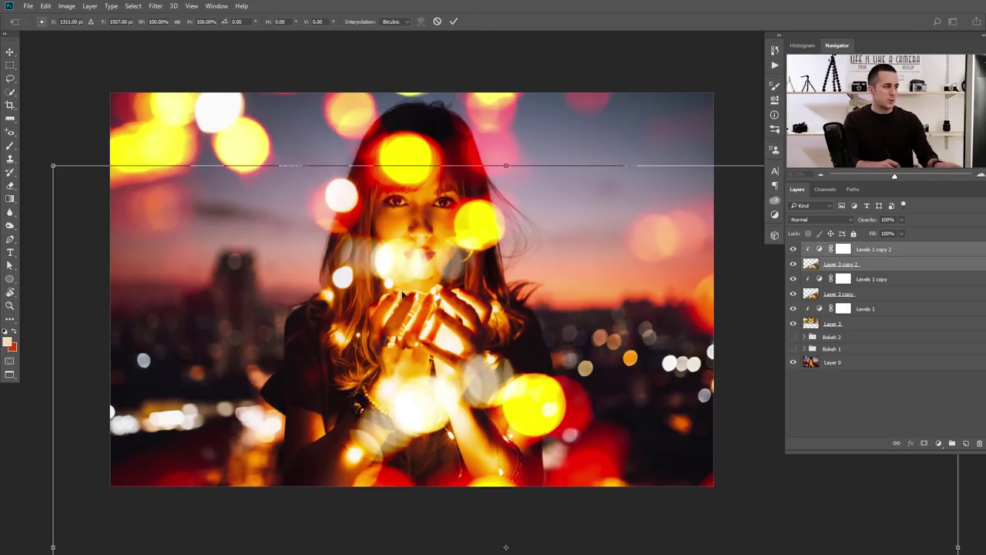
left_click_drag(54, 166, 277, 342)
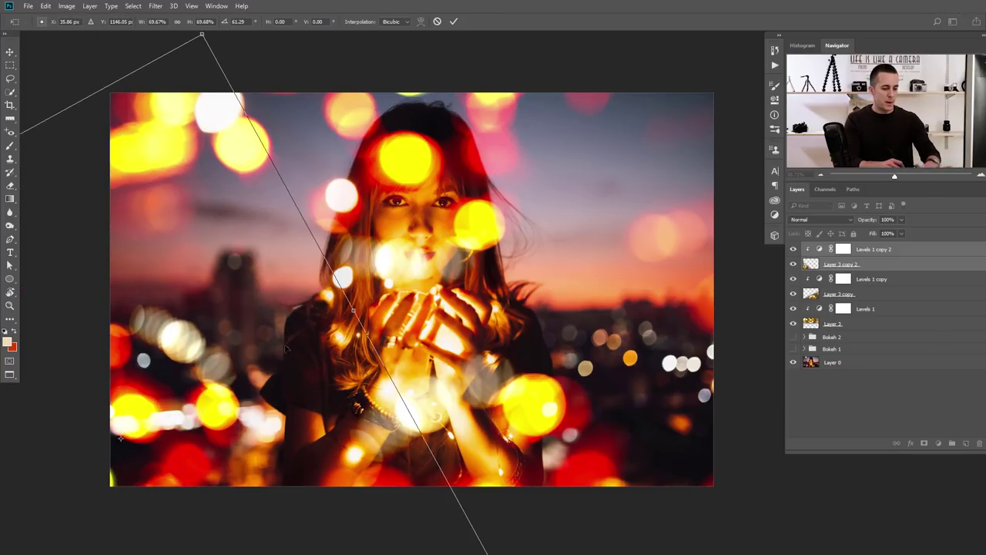
key("Return")
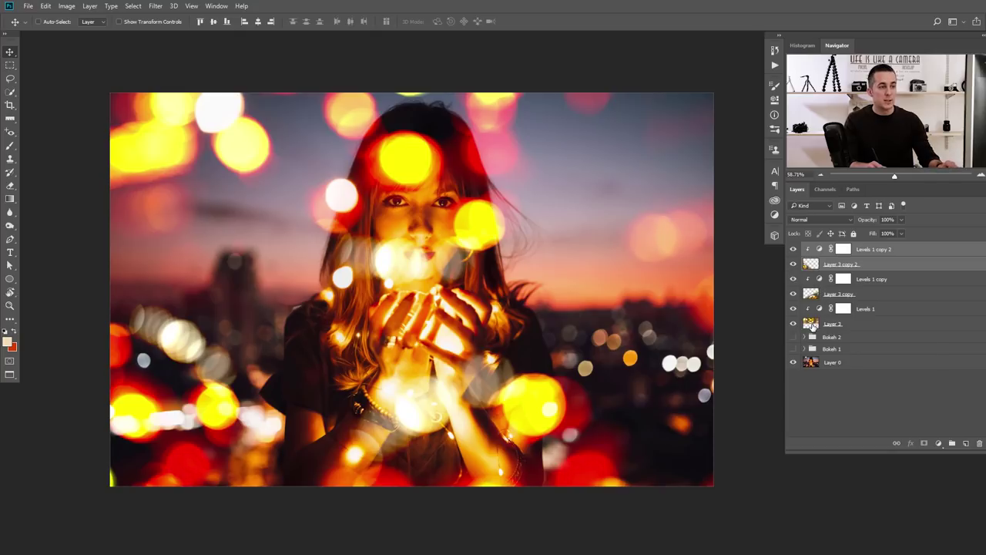
left_click(811, 325)
Group the six fruit bokeh layers into Group 2 and add a layer mask.
left_click(820, 254, "shift")
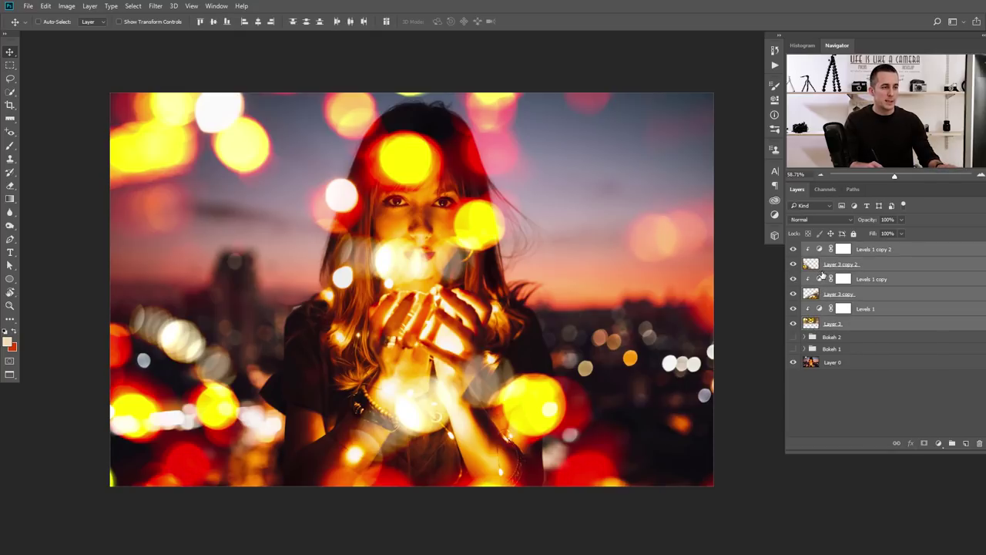
key("ctrl+g")
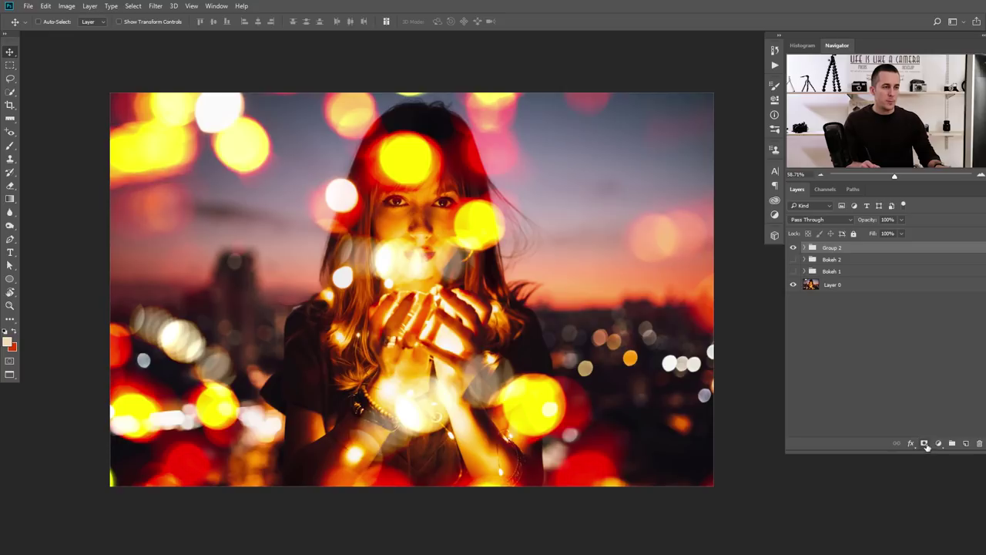
left_click(925, 444)
Paint black on Group 2's mask to remove bokeh from the face, hands, chest and lower-left corner.
key("b")
mouse_move(420, 412)
left_mouse_down()
mouse_move(396, 420)
mouse_move(389, 402)
left_mouse_up()
left_click_drag(112, 484, 139, 404)
mouse_move(406, 286)
left_mouse_down()
mouse_move(449, 271)
mouse_move(416, 258)
left_mouse_up()
key("bracketleft")
left_click_drag(404, 158, 420, 169)
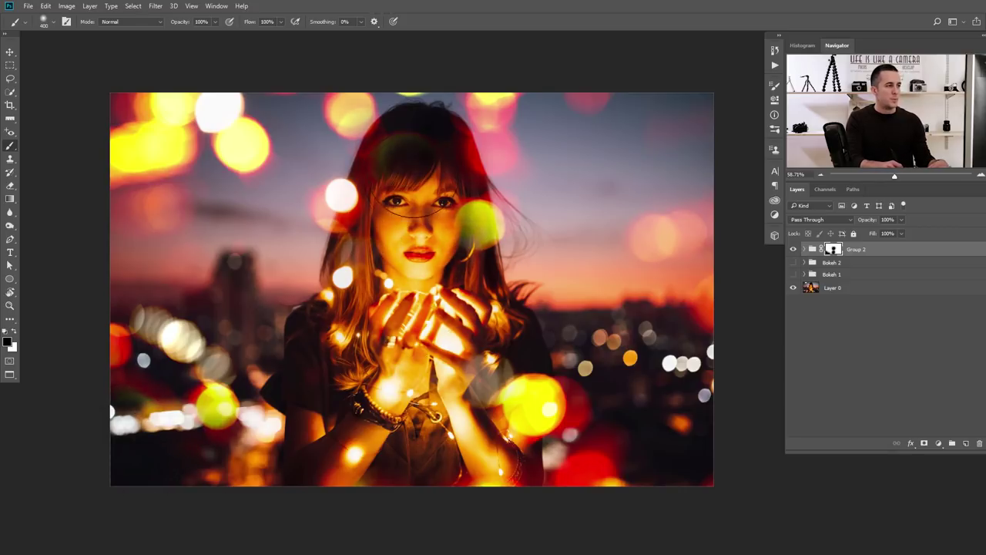
mouse_move(490, 521)
left_mouse_down()
mouse_move(416, 370)
mouse_move(462, 377)
mouse_move(431, 397)
left_mouse_up()
key("bracketleft")
Toggle Group 2's visibility to compare the masked bokeh.
left_click(793, 250)
left_click(793, 249)
left_click(793, 250)
left_click(792, 249)
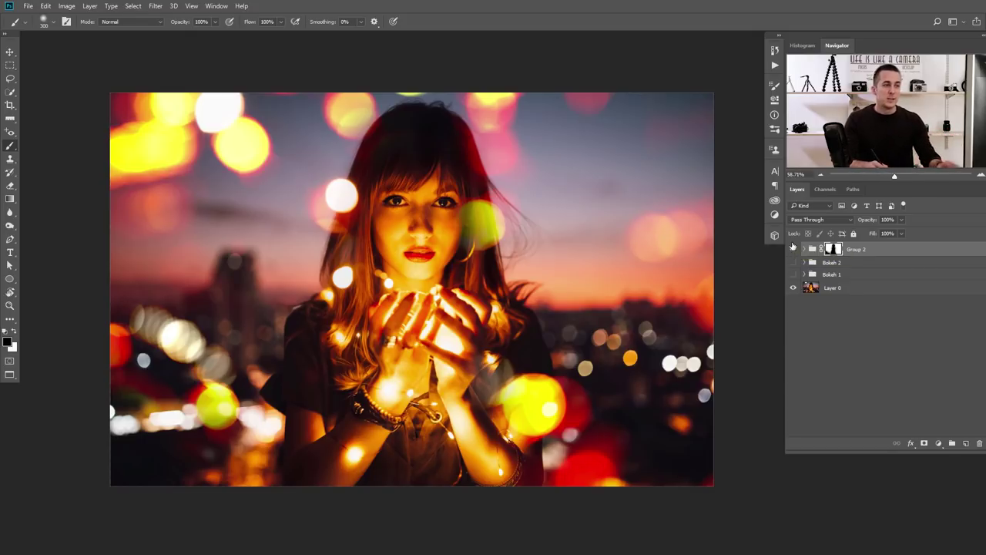
Rename Group 2 to Bokeh 3 and make the Bokeh 1 and Bokeh 3 groups visible.
double_click(854, 249)
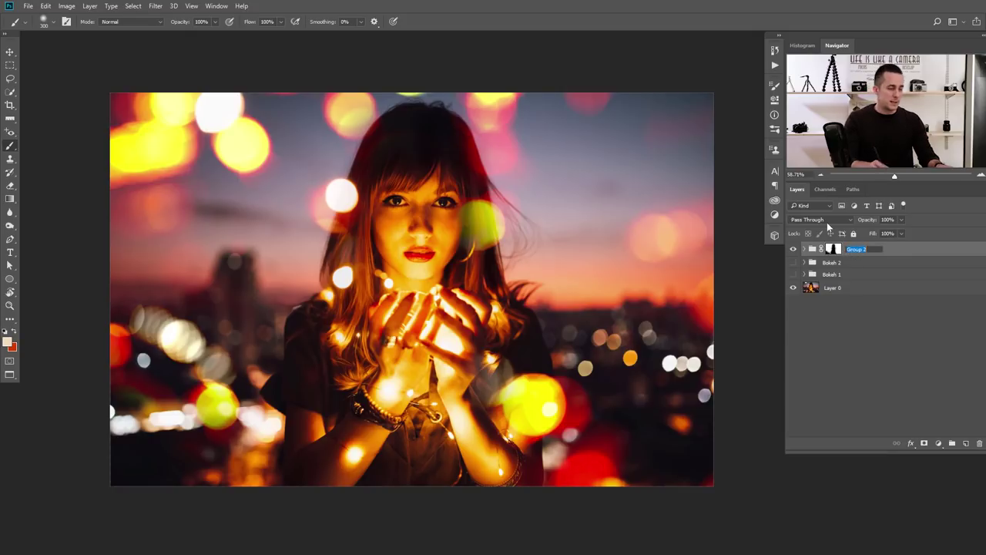
type("Bokeh")
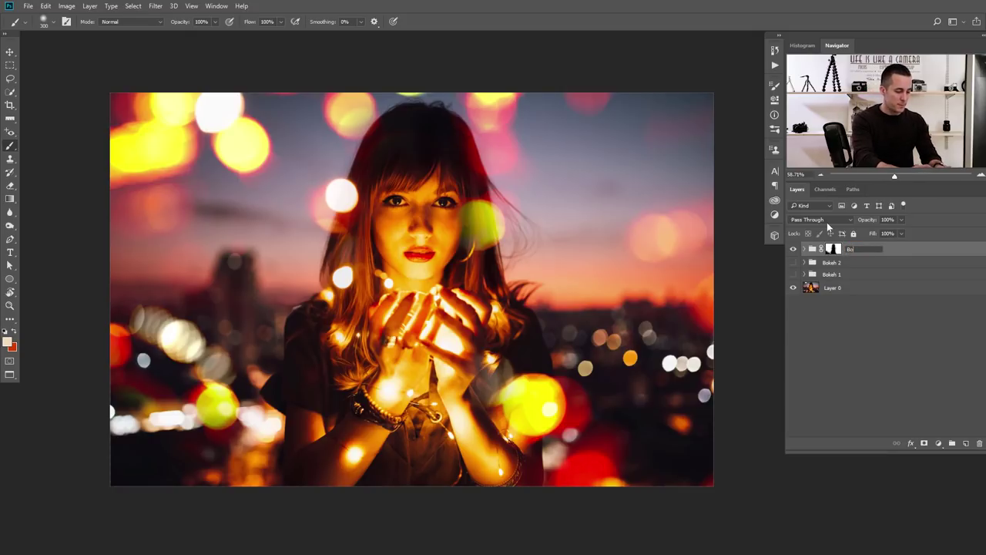
key("Return")
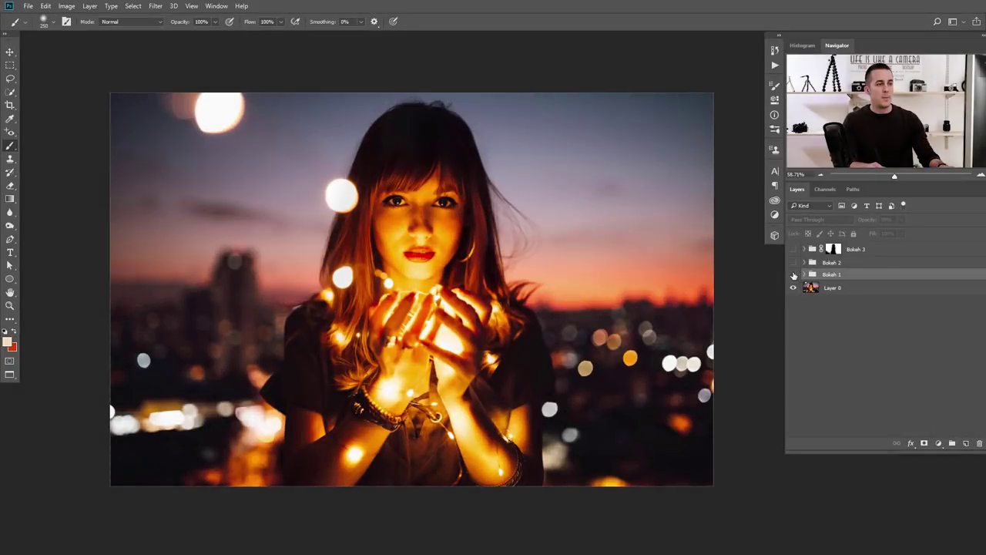
left_click(794, 276)
left_click(793, 249)
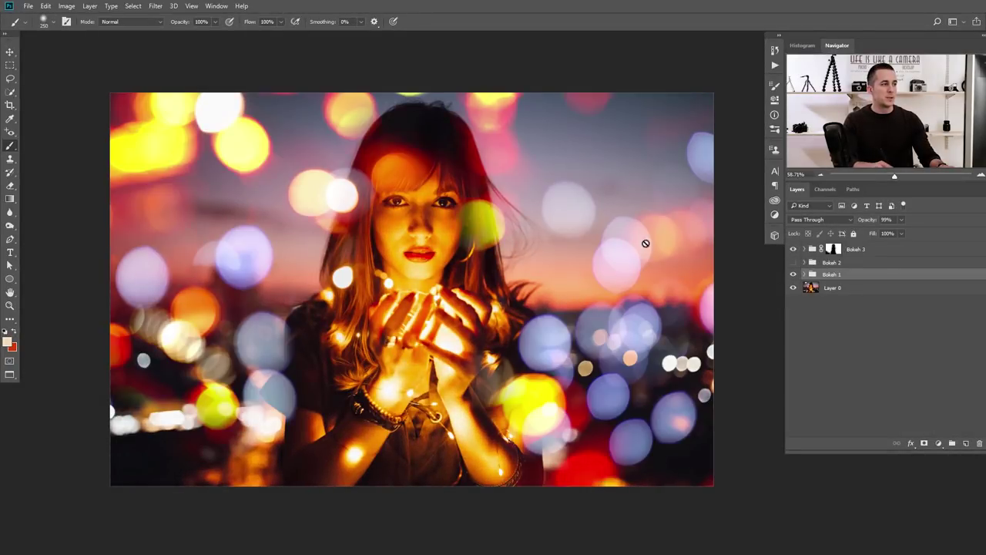